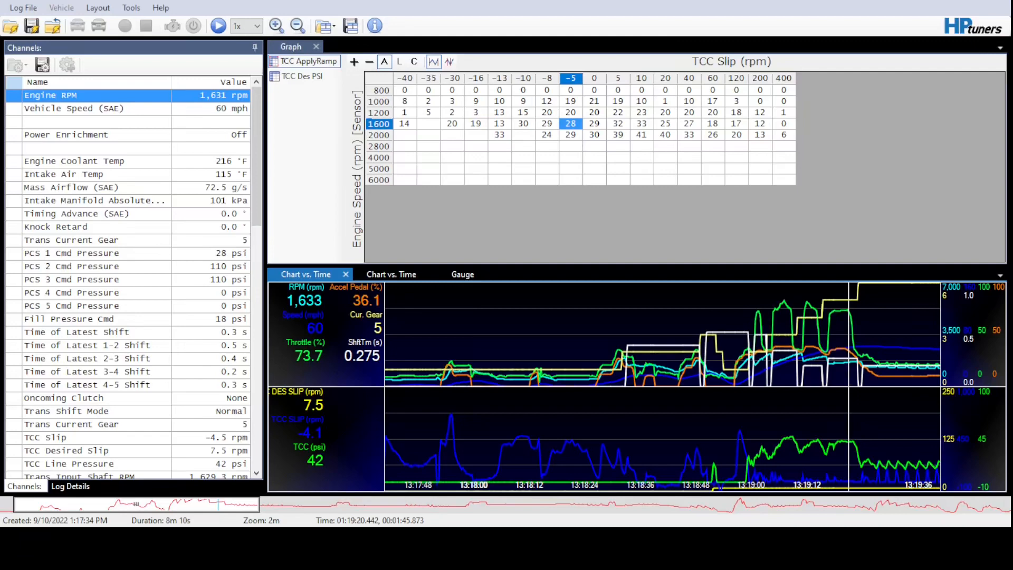
Scrub and play back the 9/10/2022 log, examining TCC slip against TCC pressure from the early gear shifts through sixth-gear cruising
left_click_drag(253, 509, 134, 508)
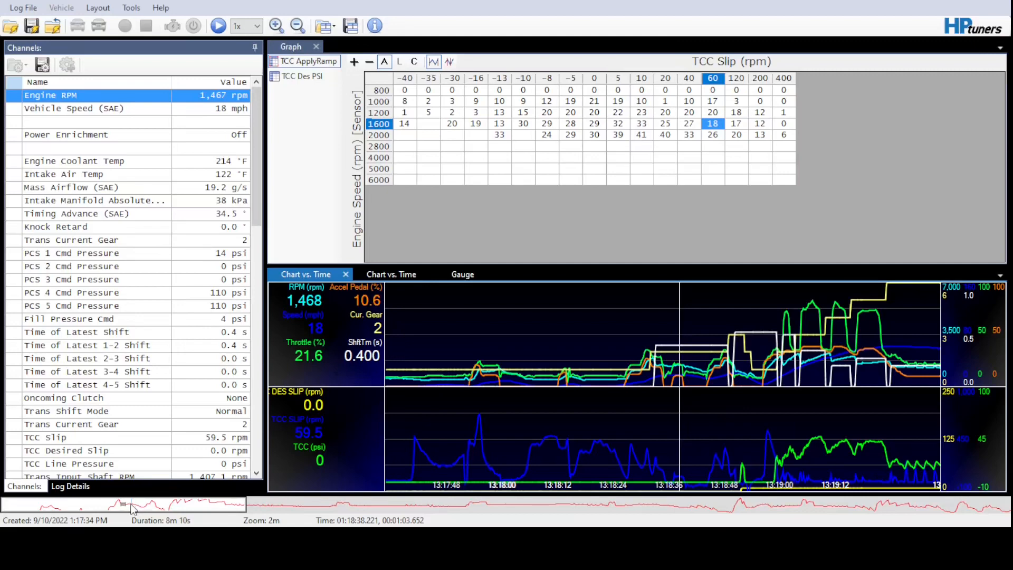
left_click_drag(137, 509, 174, 507)
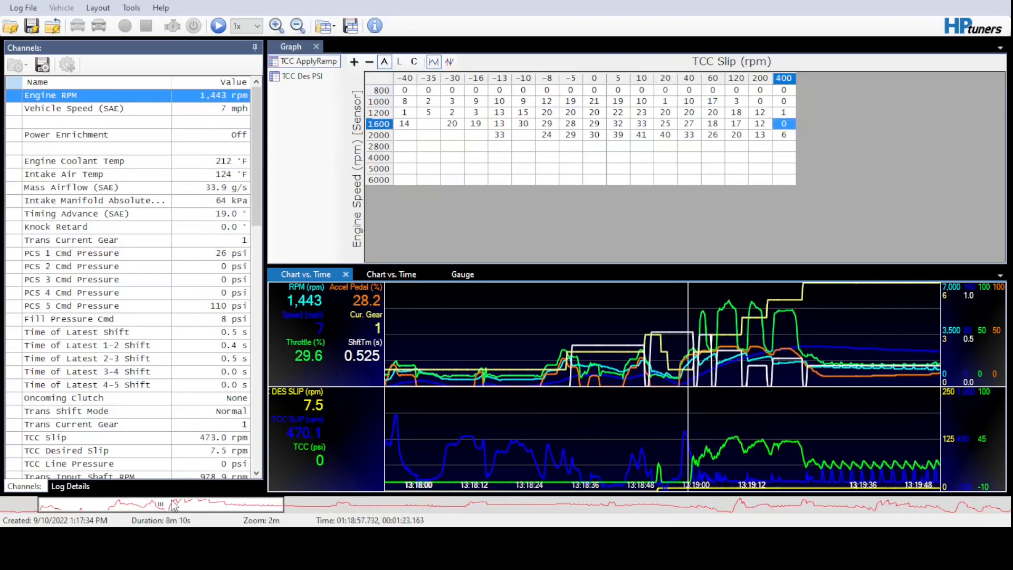
left_click_drag(175, 506, 219, 507)
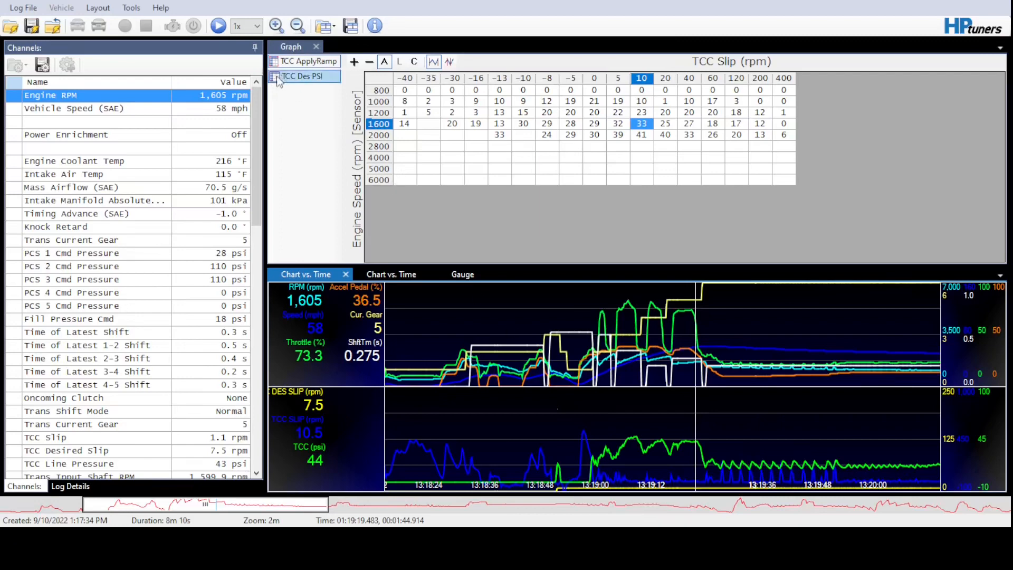
left_click(217, 26)
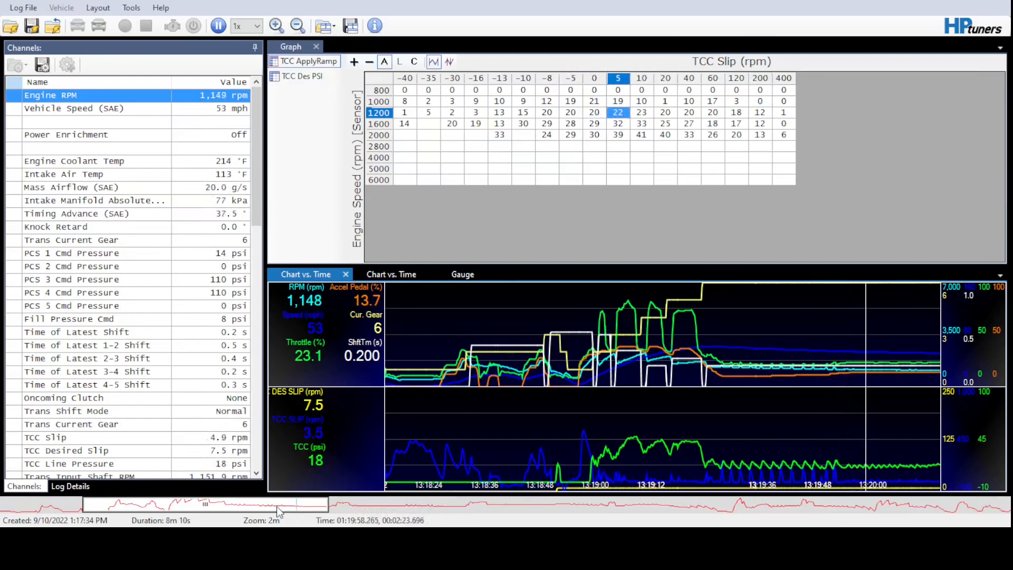
left_click_drag(274, 506, 466, 496)
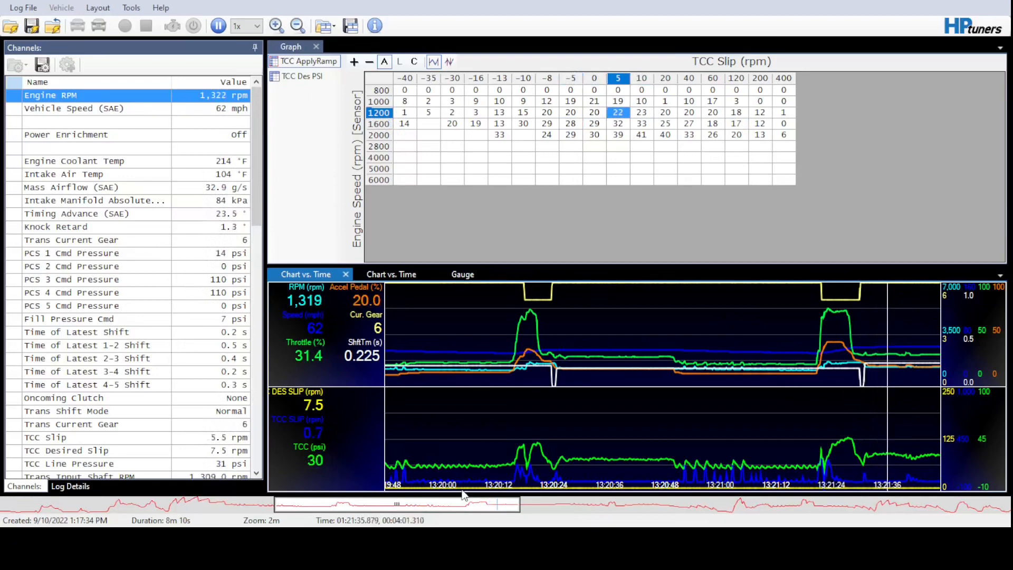
left_click(449, 503)
left_click_drag(449, 502, 565, 503)
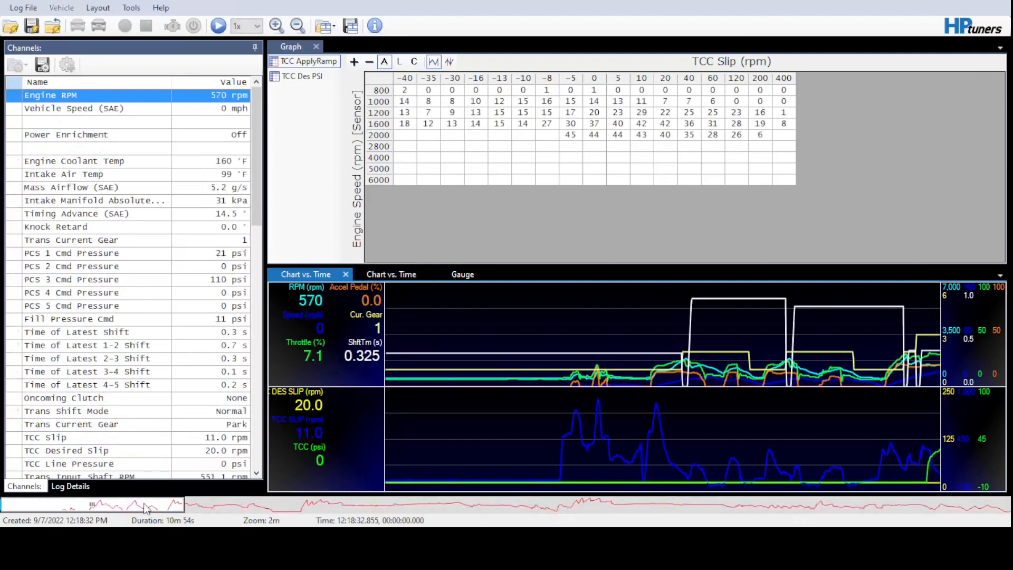
Scrub and play back the 9/7/2022 log from about 12:24, comparing actual TCC slip with desired slip through to the log's end
left_click_drag(90, 509, 618, 527)
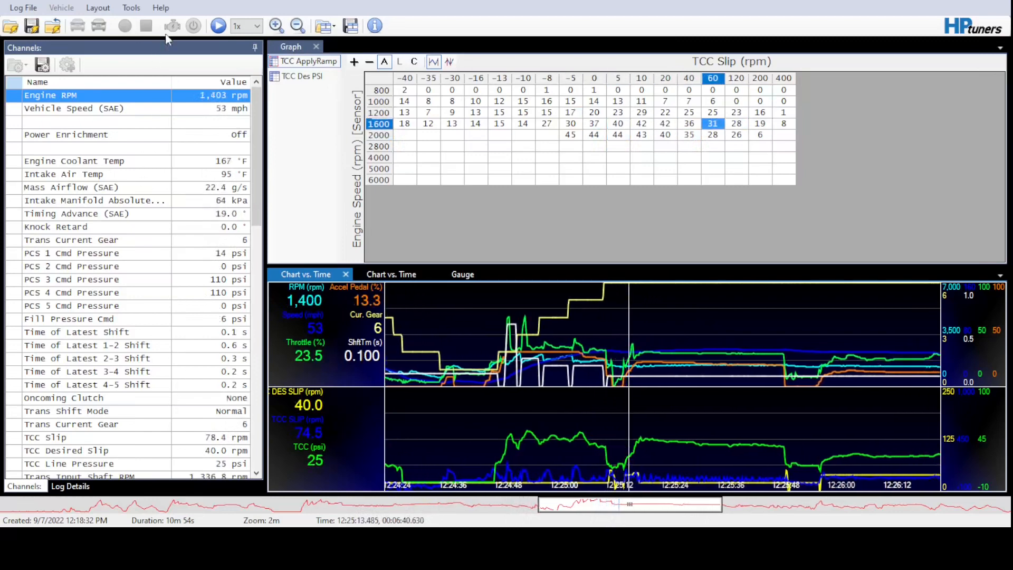
left_click(218, 26)
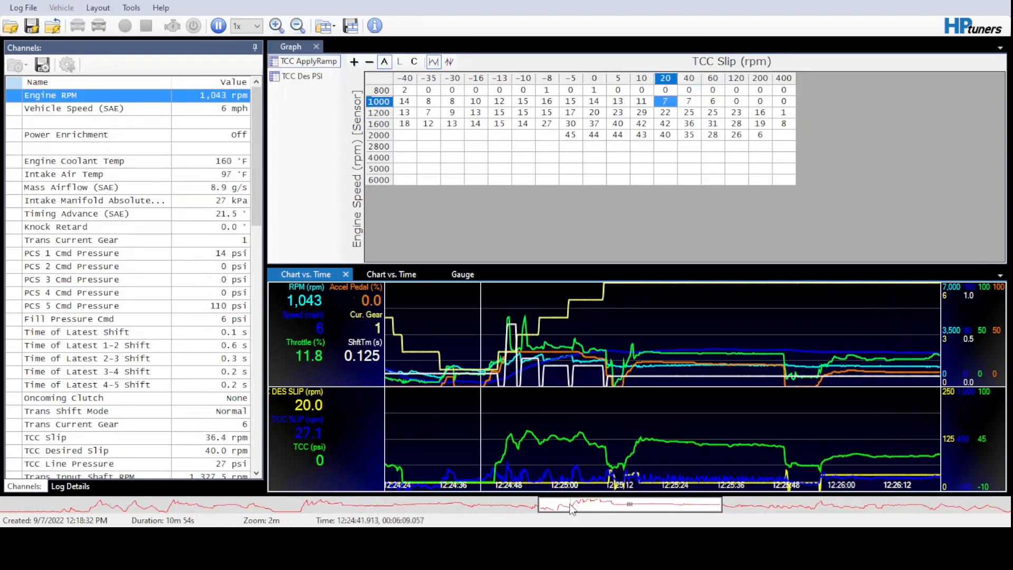
left_click(589, 507)
left_click_drag(589, 506, 682, 502)
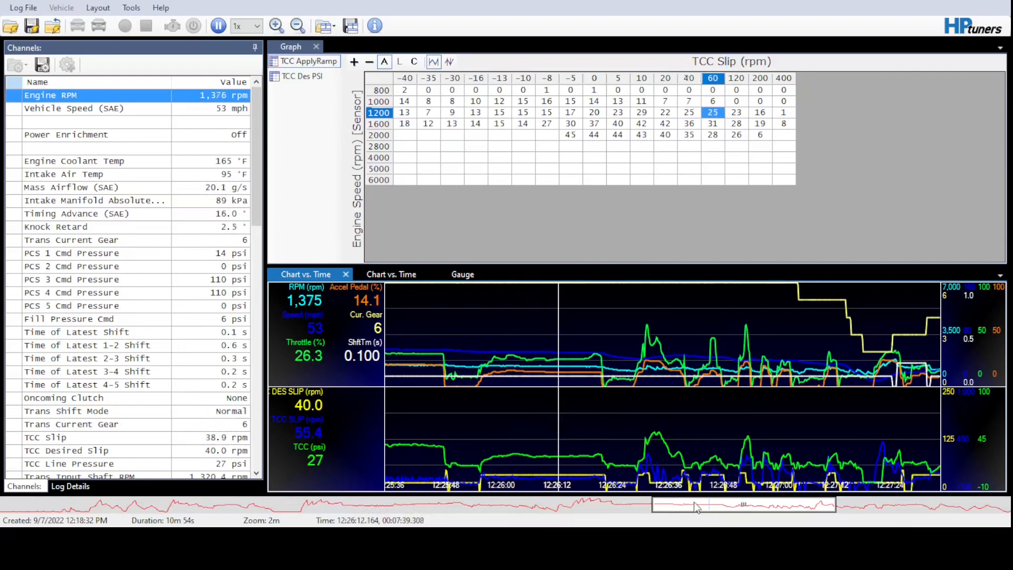
left_click_drag(696, 507, 965, 506)
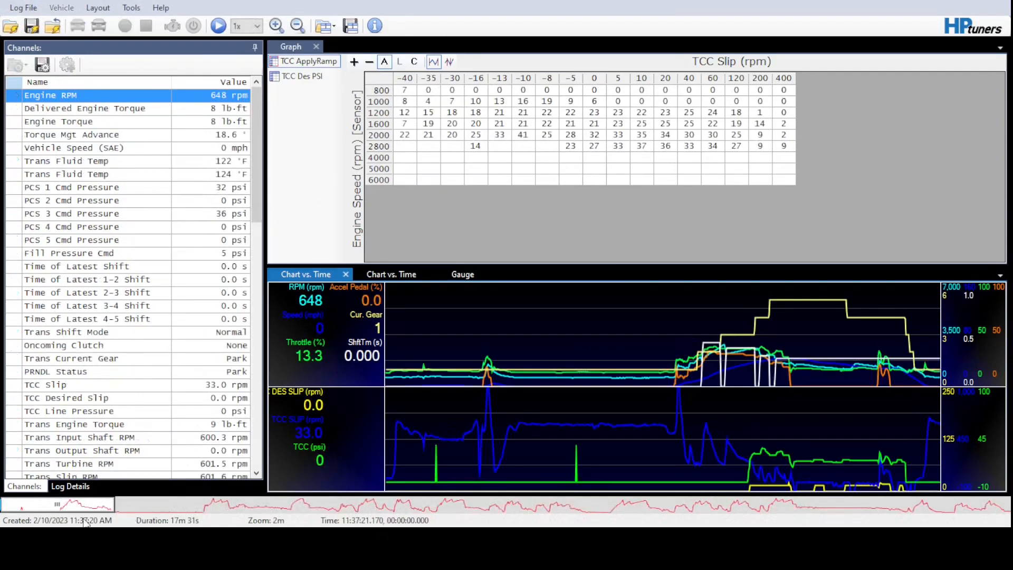
Play back the 2/10/2023 log's first drive and the 11:41 acceleration, examining TCC slip and pressure during the upshifts
left_click_drag(59, 508, 74, 507)
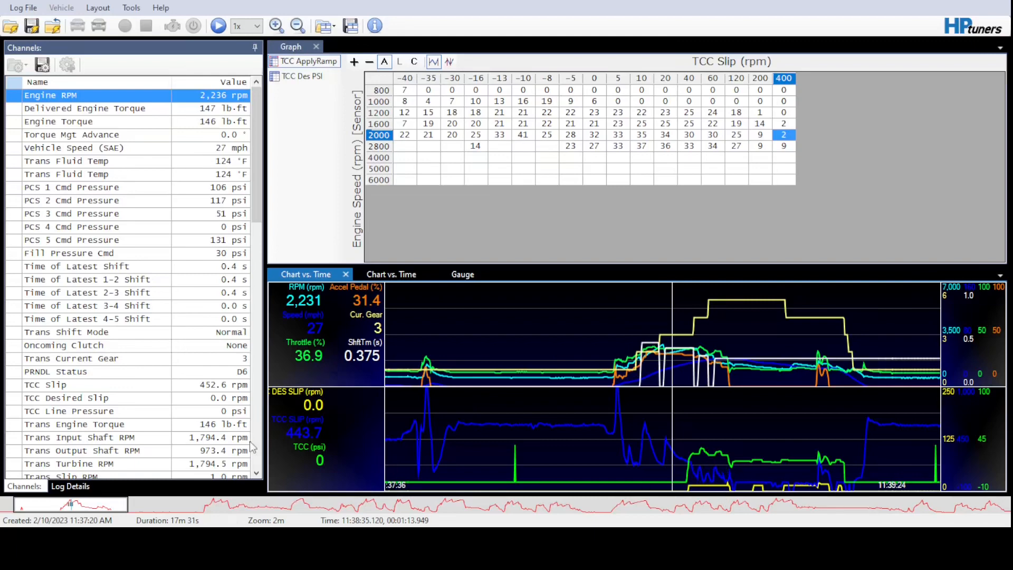
left_click(219, 25)
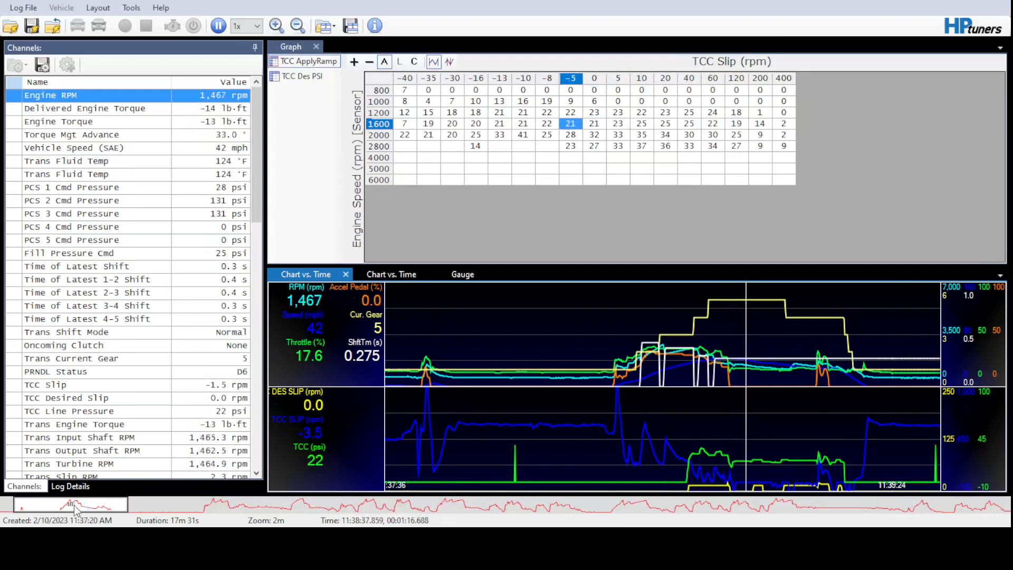
left_click_drag(77, 510, 213, 496)
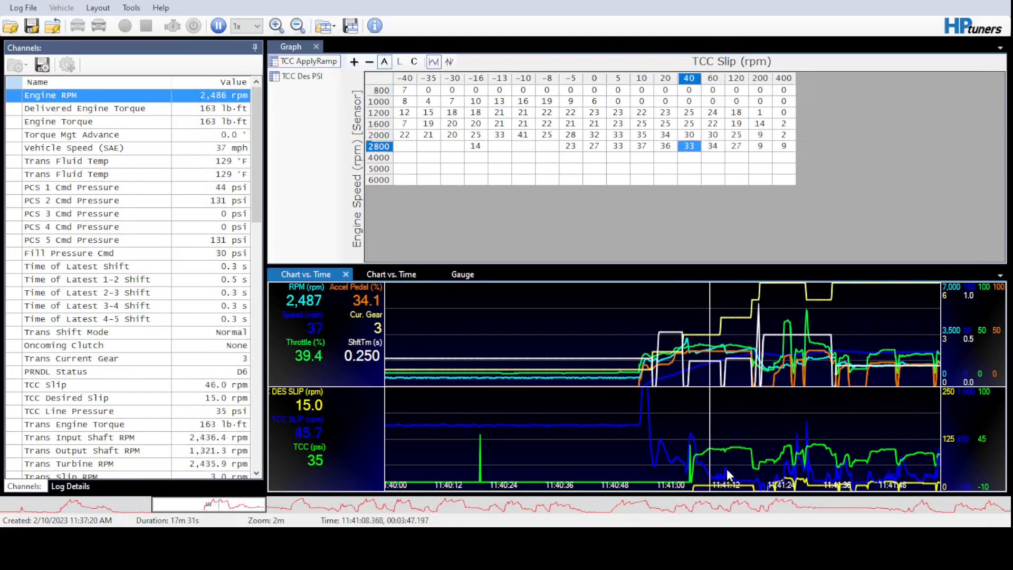
left_click(778, 494)
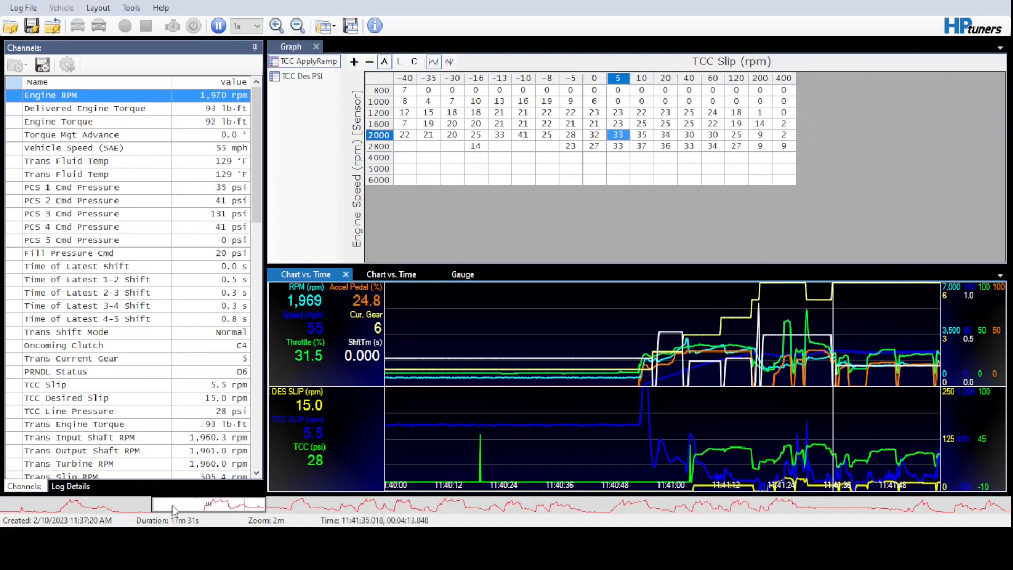
Examine TCC slip and apply pressure in the stop-and-go section of the 2/10/2023 log between about 11:43 and 11:45
left_click_drag(172, 505, 357, 498)
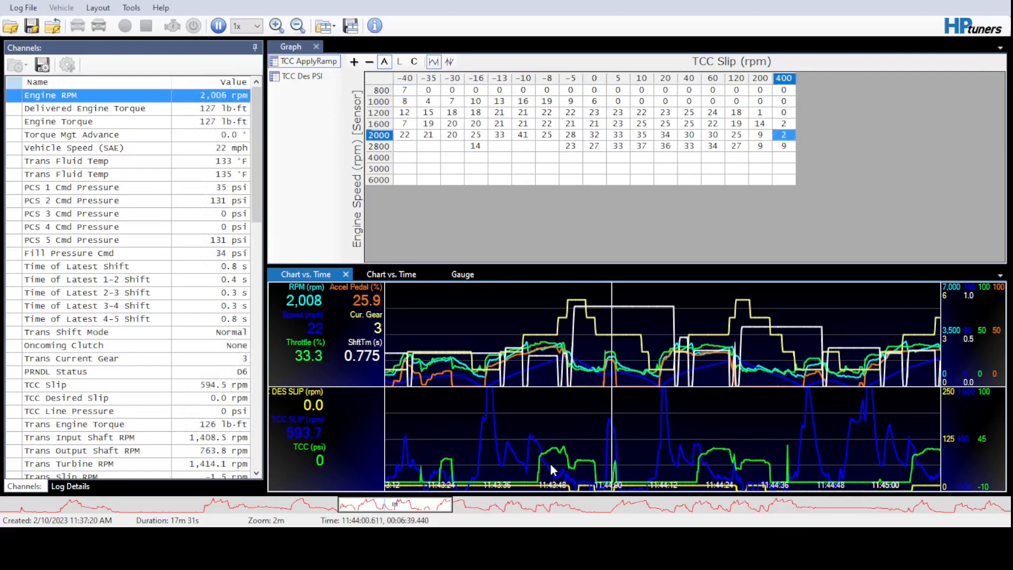
left_click(688, 458)
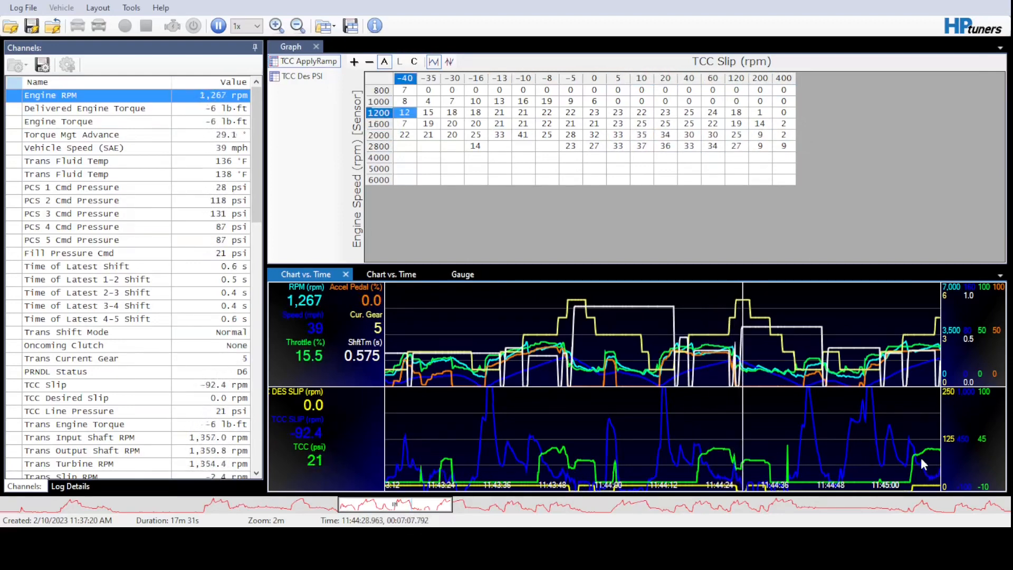
left_click(364, 508)
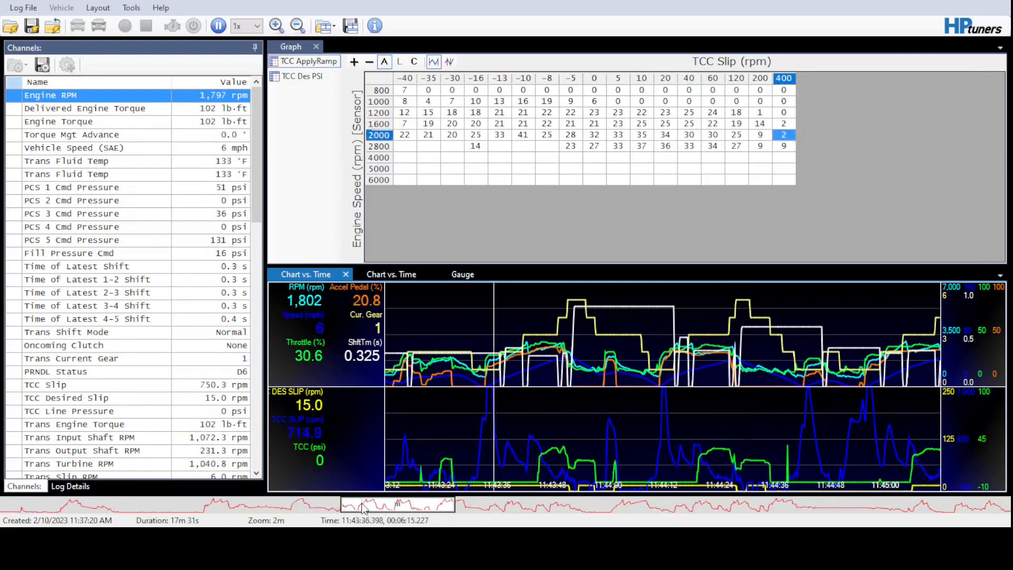
left_click_drag(362, 505, 391, 505)
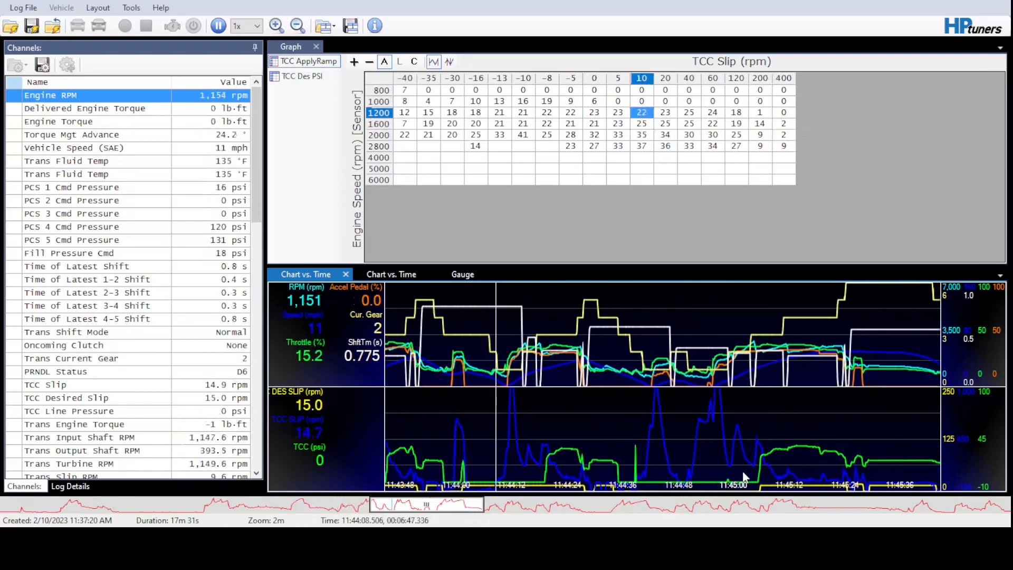
left_click(760, 465)
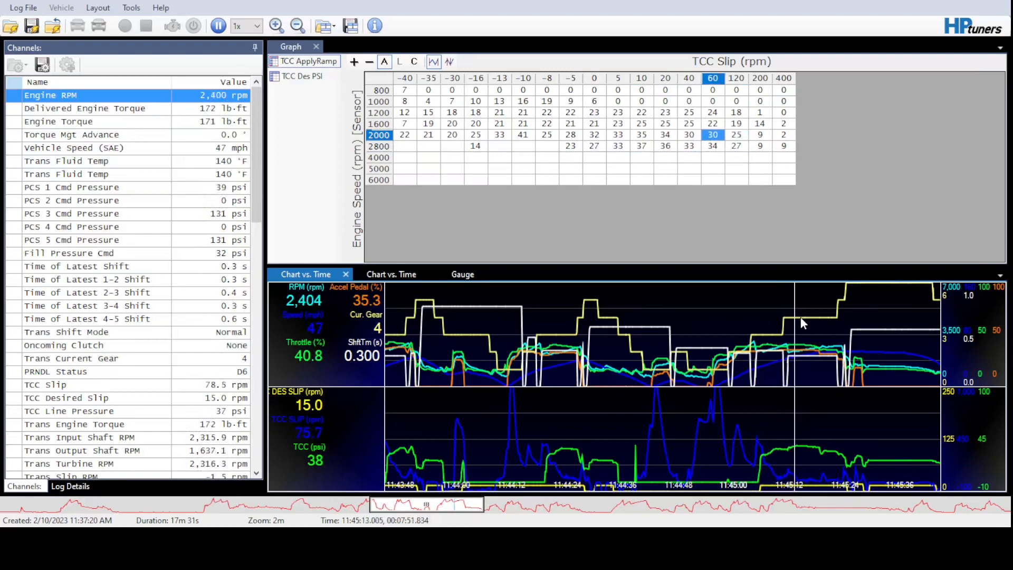
Review the remaining 2/10/2023 log from about 11:45, checking TCC slip and pressure at each lockup and release past 11:49
left_click_drag(403, 505, 496, 504)
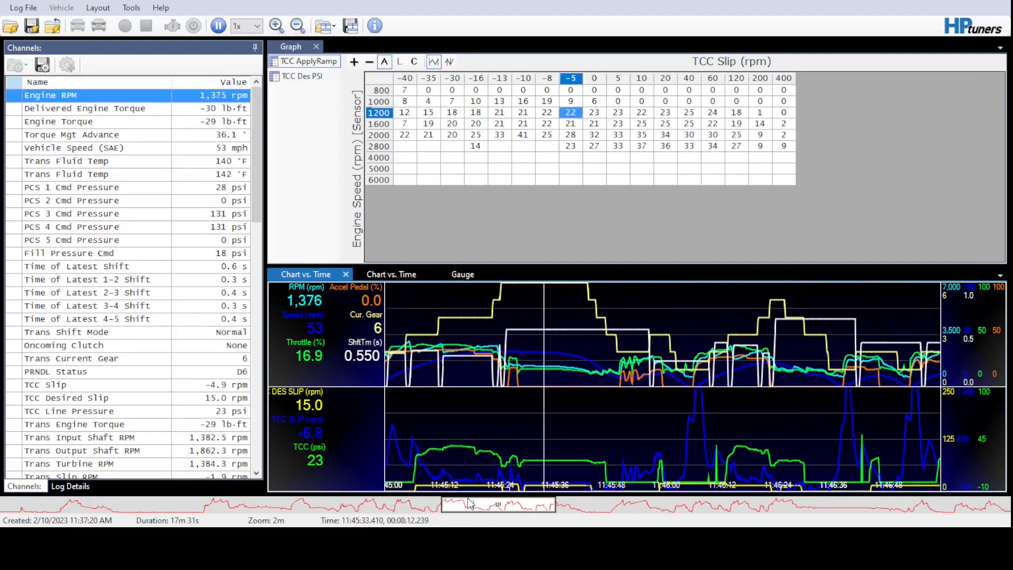
left_click(716, 449)
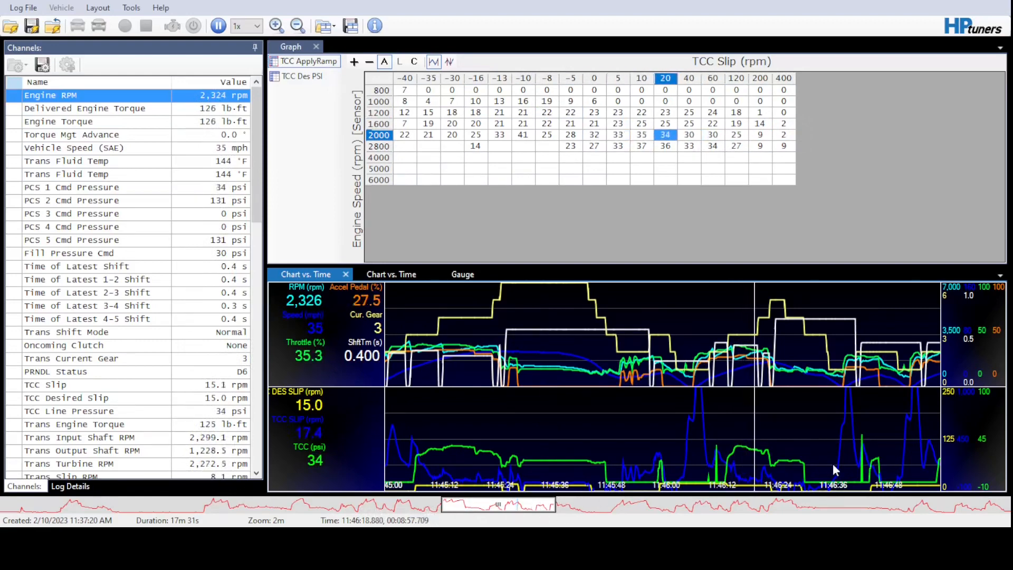
left_click(849, 460)
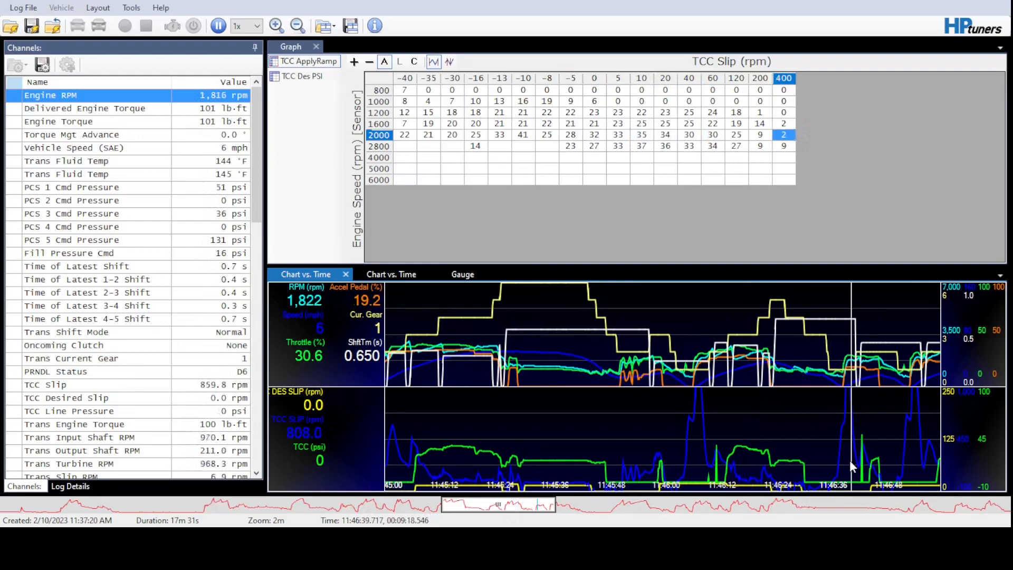
left_click(554, 506)
mouse_move(554, 507)
left_mouse_down()
mouse_move(574, 508)
mouse_move(557, 508)
left_mouse_up()
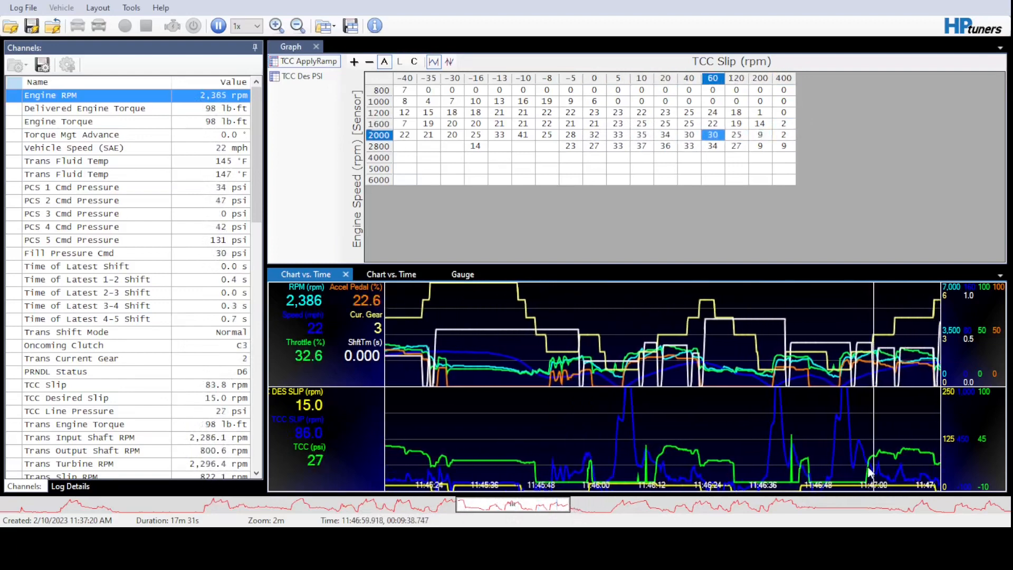
left_click_drag(536, 508, 698, 496)
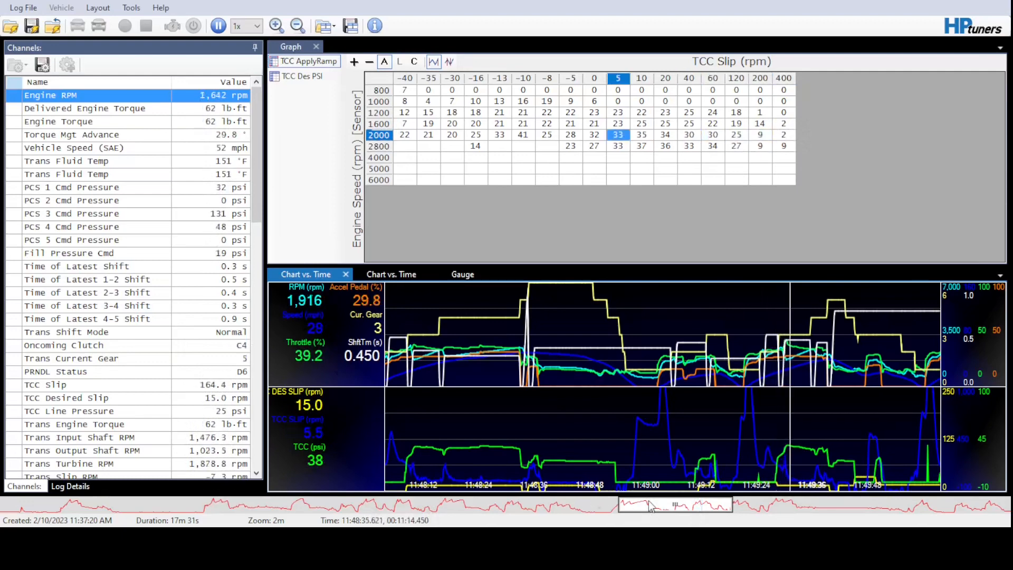
left_click_drag(649, 506, 777, 508)
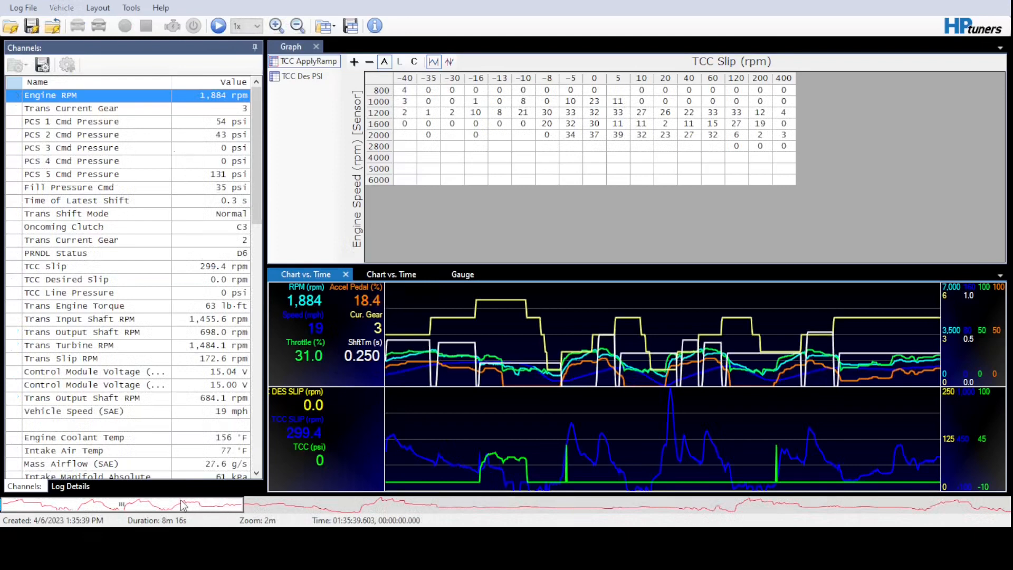
Move to the fourth-gear TCC apply near 13:38:57 in the 4/6/2023 log and play it back, examining slip into sixth gear
left_click(178, 507)
left_click_drag(178, 506, 404, 503)
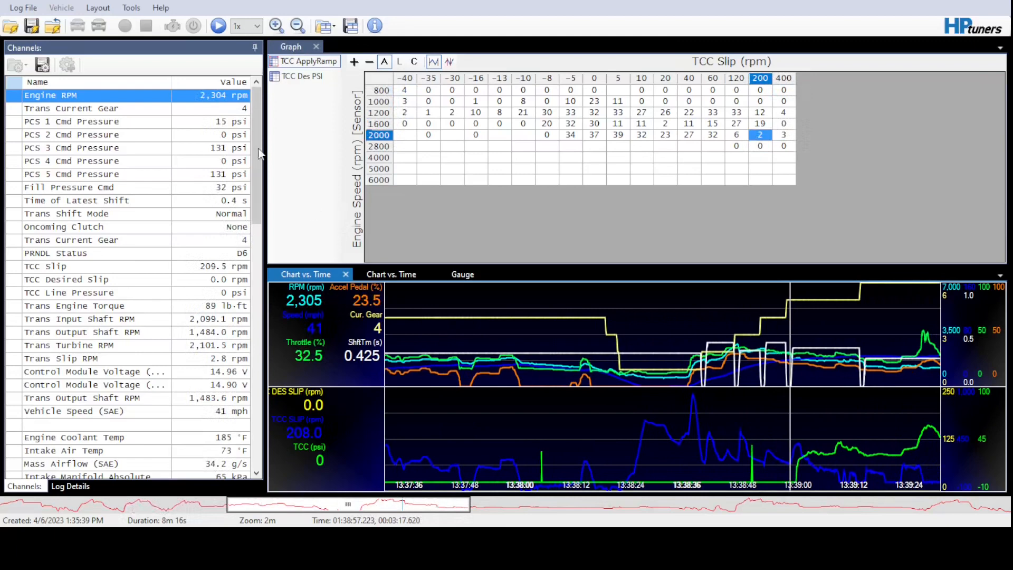
left_click(218, 27)
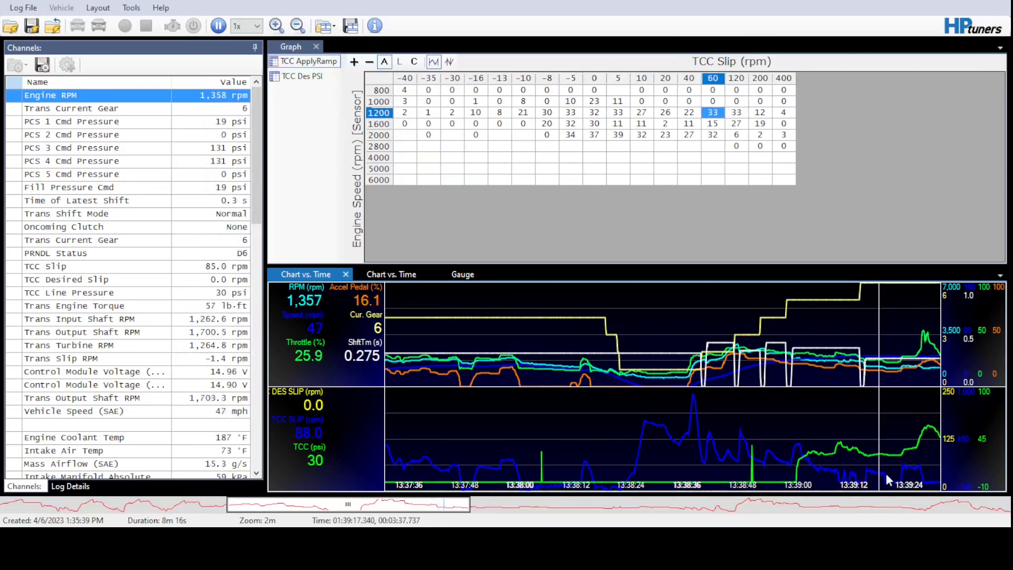
left_click_drag(430, 508, 509, 505)
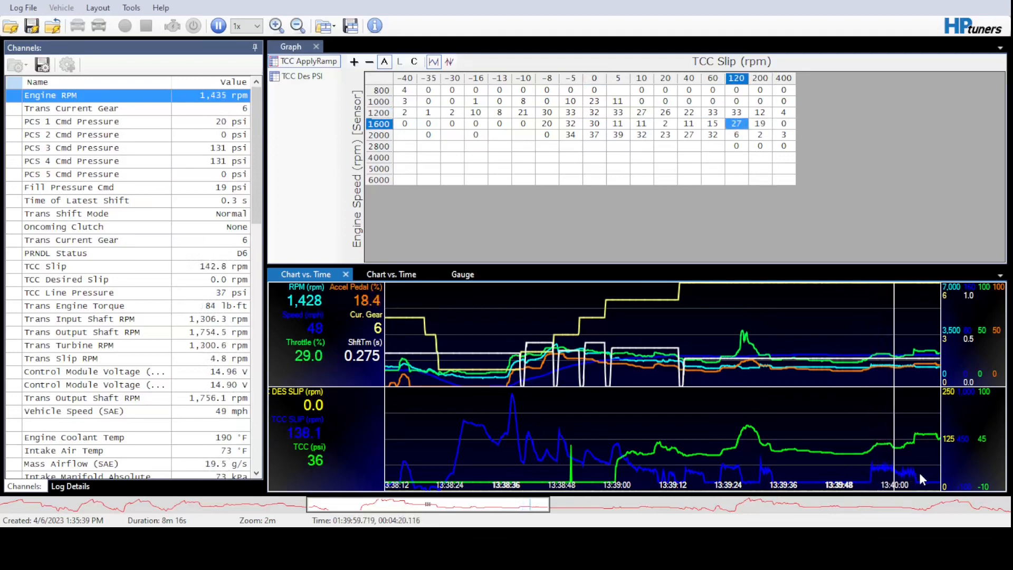
Scrub from about 13:39:48 to the end of the log, examining the sixth-gear TCC slip bursts against pressure and accelerator pedal
left_click(475, 508)
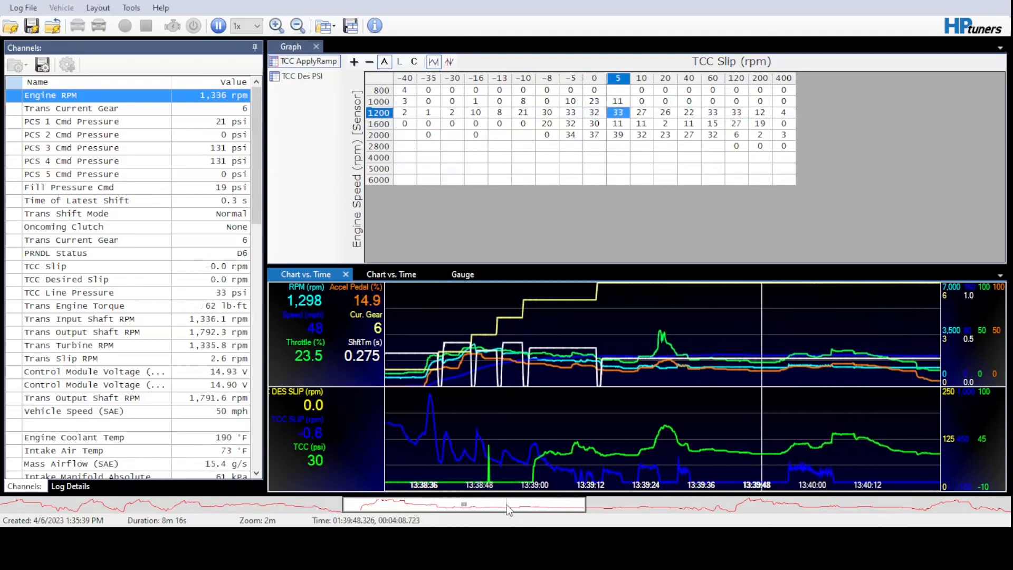
left_click_drag(476, 507, 607, 502)
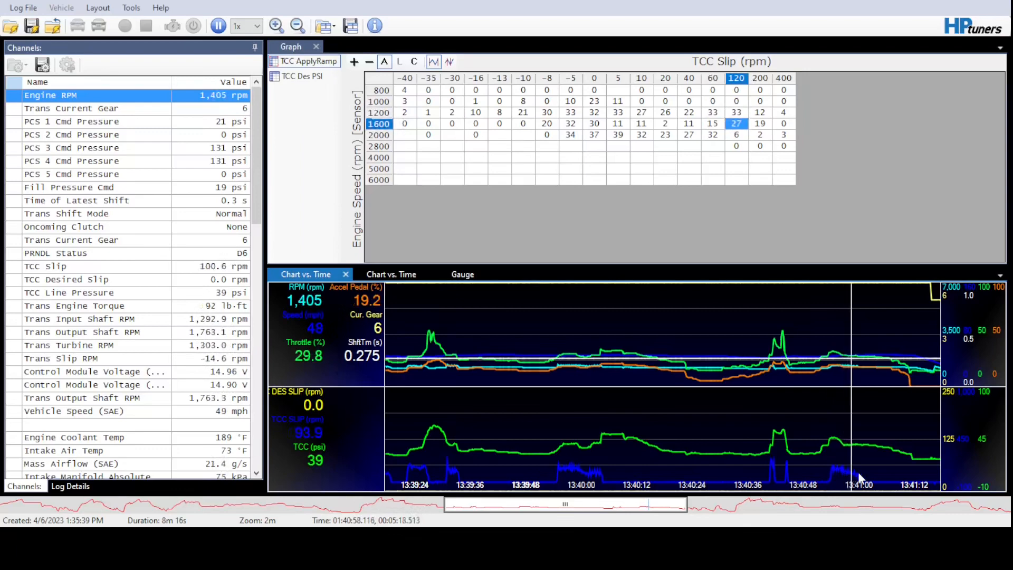
left_click(511, 503)
left_click_drag(515, 503, 768, 498)
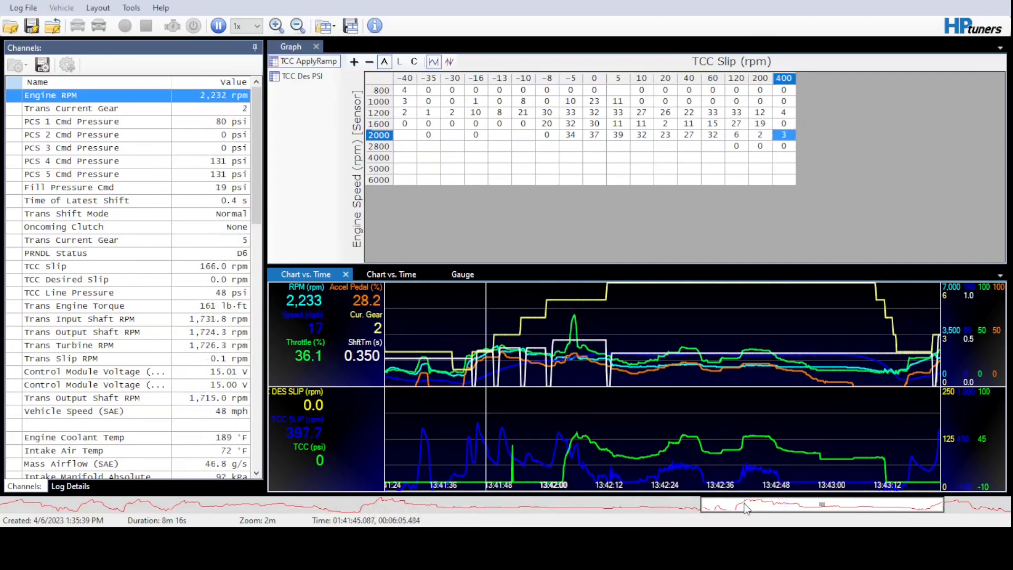
left_click_drag(744, 504, 988, 499)
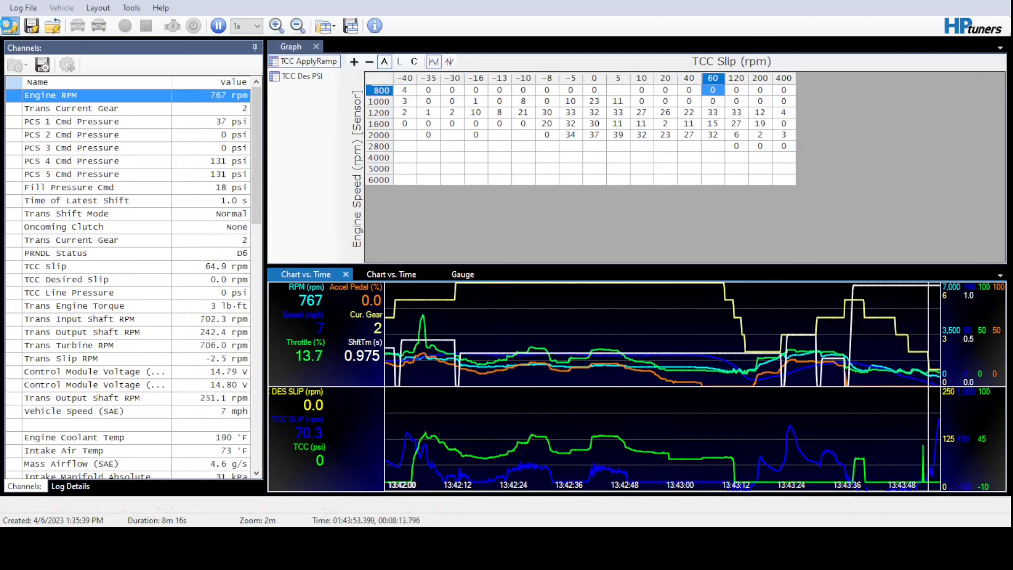
Open the log created 4/6/2023 2:19:42 PM and play it from the sixth-gear shift near 14:21:48 to examine TCC lockup
left_click(10, 28)
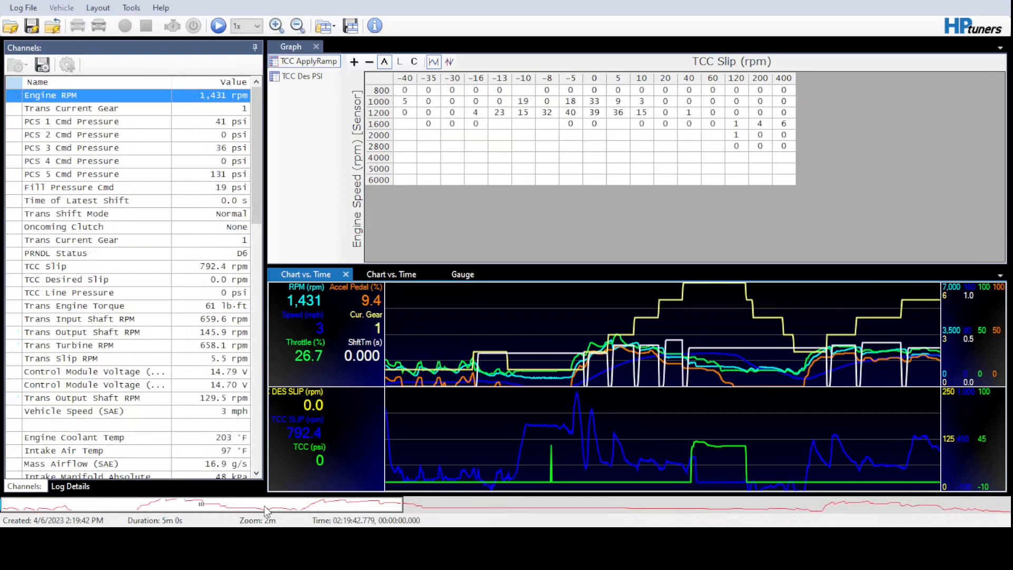
left_click(298, 506)
left_click_drag(298, 508, 421, 507)
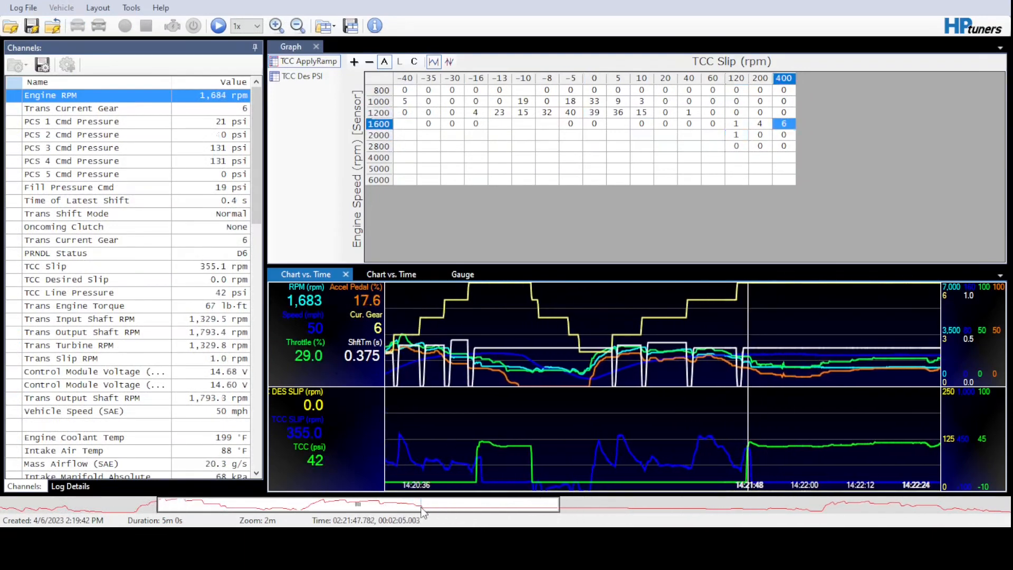
left_click(218, 27)
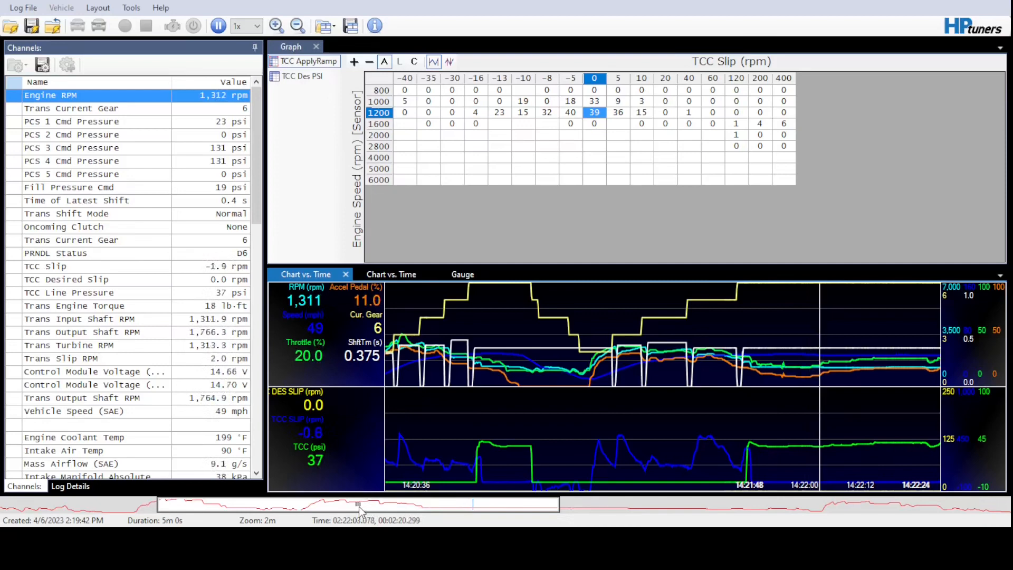
Scrub the remainder of the 4/6/2023 log past 14:24 and back, examining TCC slip and pressure through the downshifts and reapply
left_click_drag(359, 507, 760, 488)
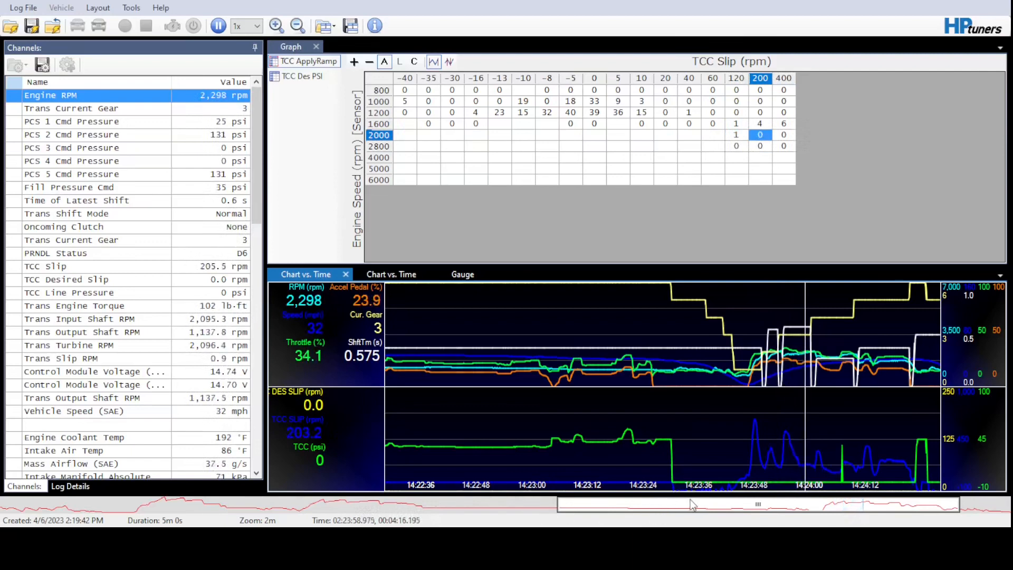
left_click(926, 427)
left_click(866, 506)
left_click_drag(866, 507, 964, 502)
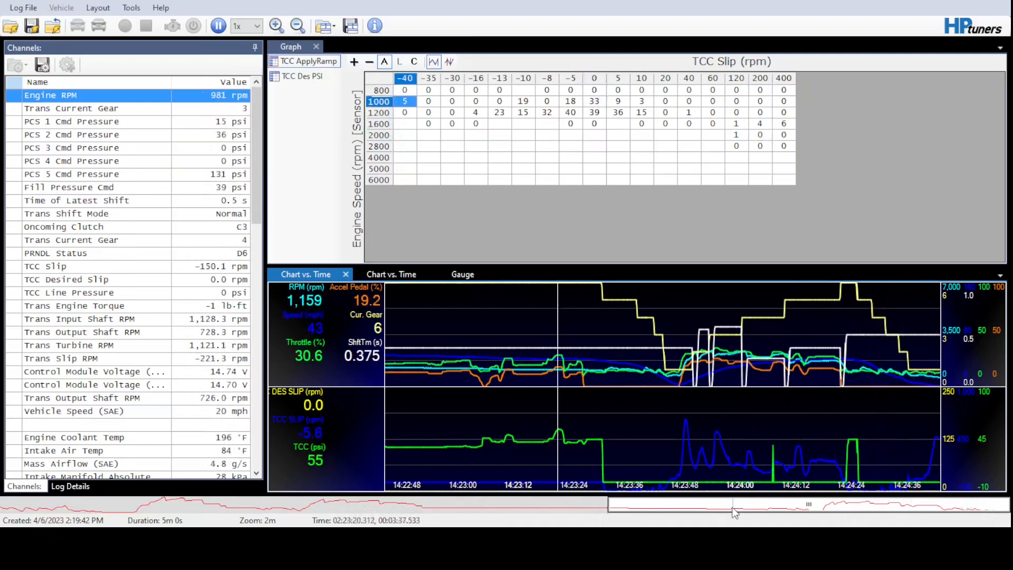
left_click_drag(735, 507, 452, 510)
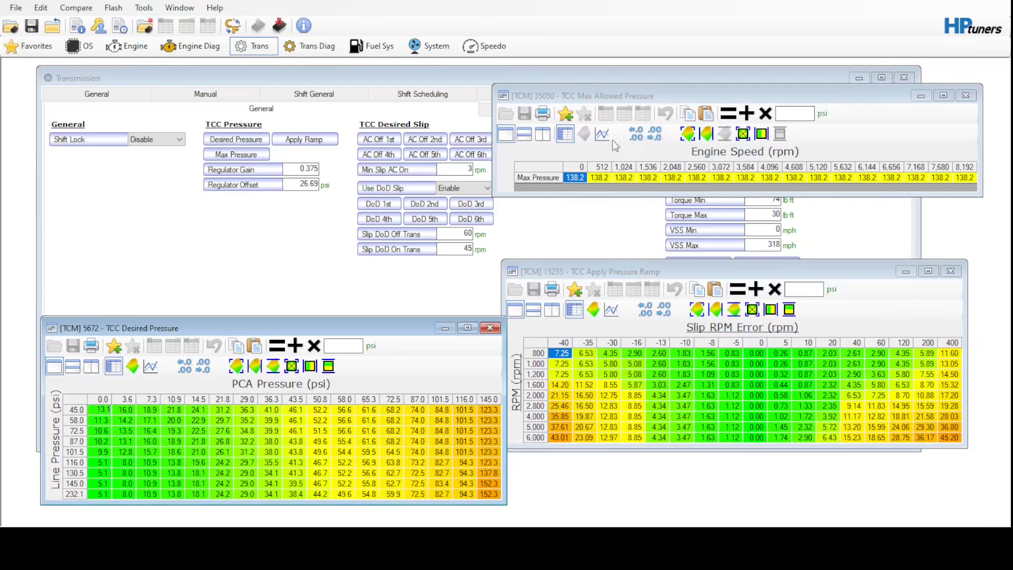
Switch to the HP Tuners tune editor and compare the TCC Max Allowed Pressure, Apply Pressure Ramp and Desired Pressure tables
left_click(682, 93)
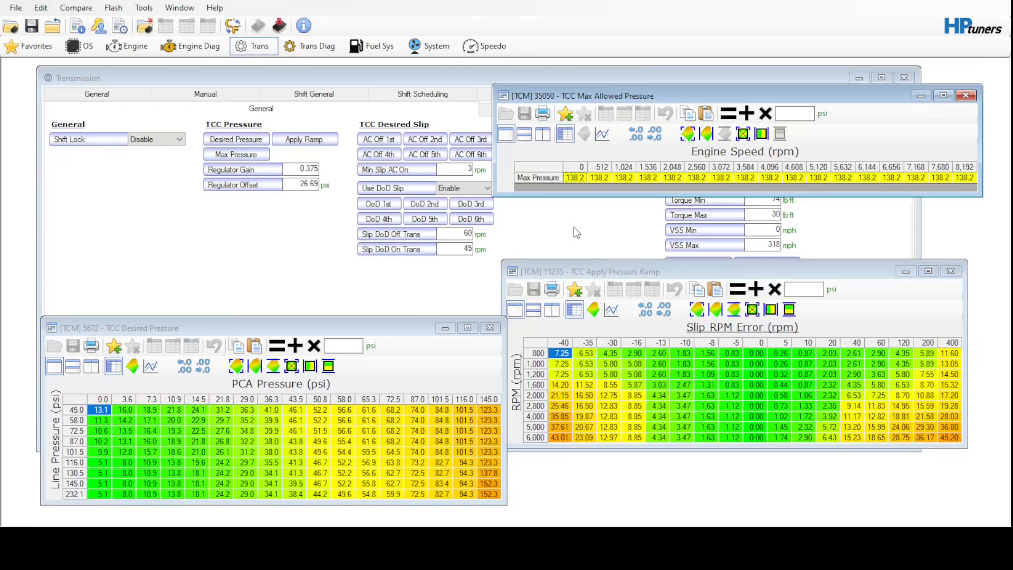
left_click(701, 275)
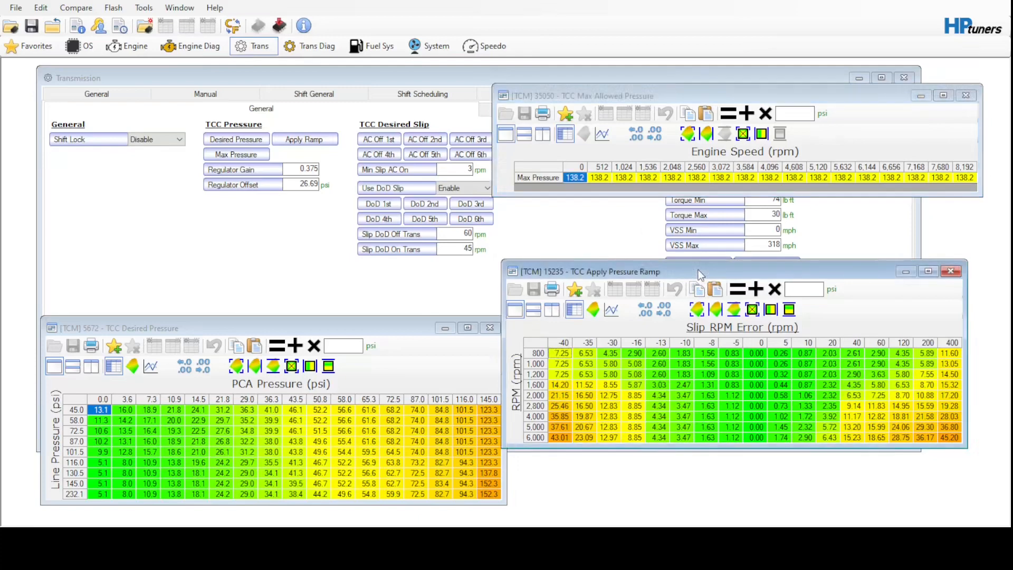
left_click(284, 328)
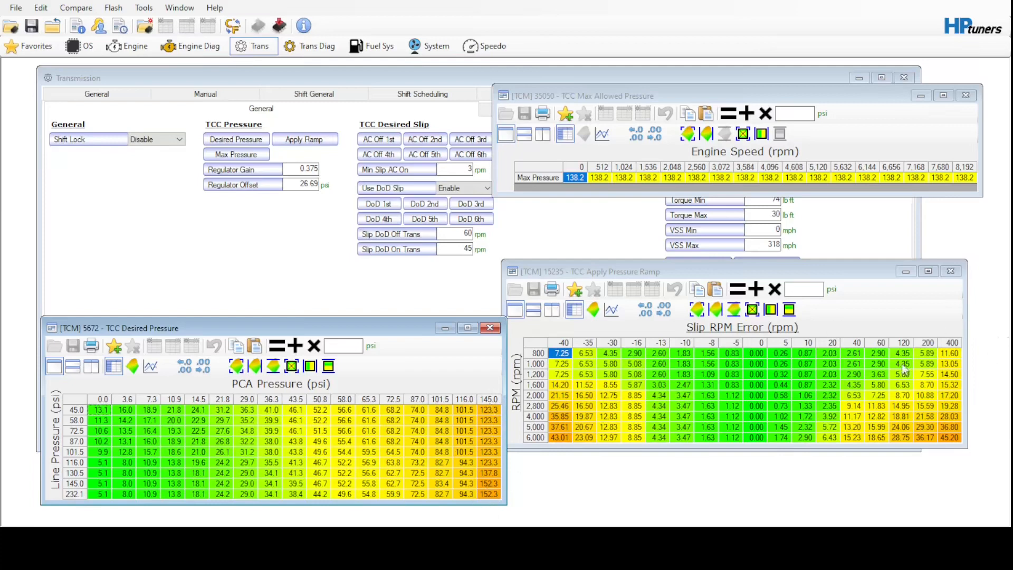
left_click(755, 262)
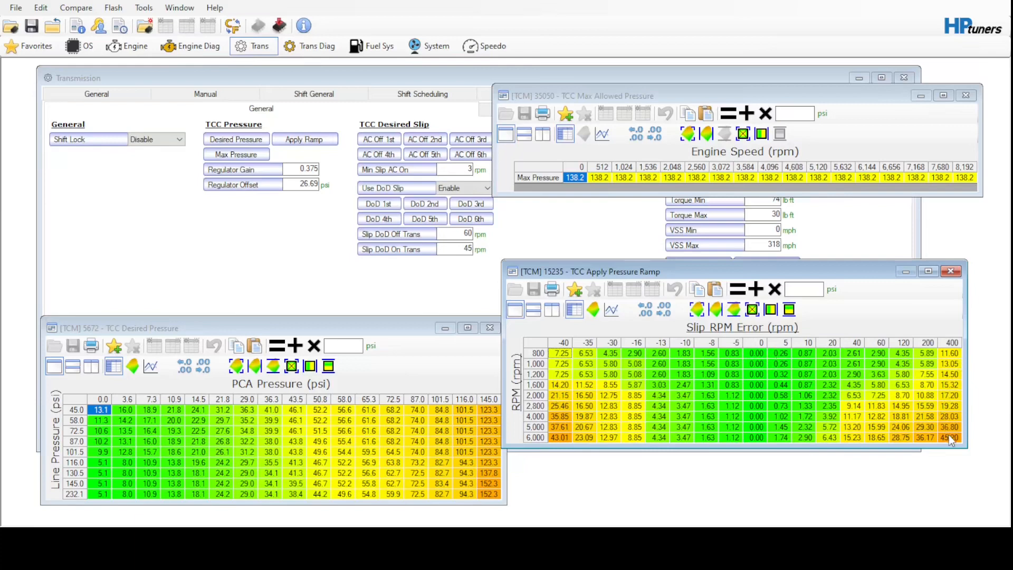
Copy the 8,192 rpm TCC Max Allowed Pressure value, 138.2 psi, into the Apply Pressure Ramp cell at 6,000 rpm and 400 rpm slip error
left_click(960, 177)
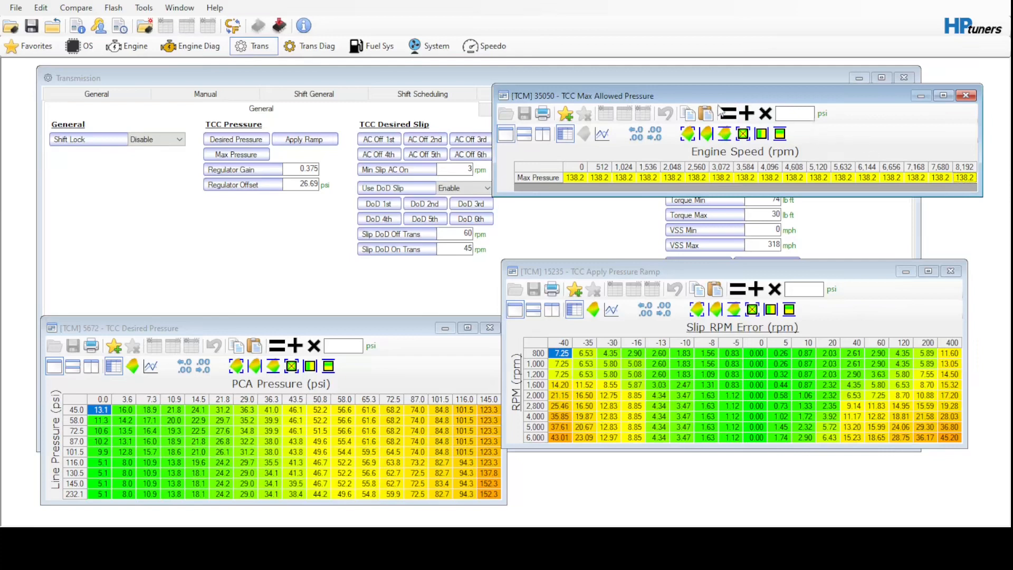
left_click(687, 114)
left_click(949, 438)
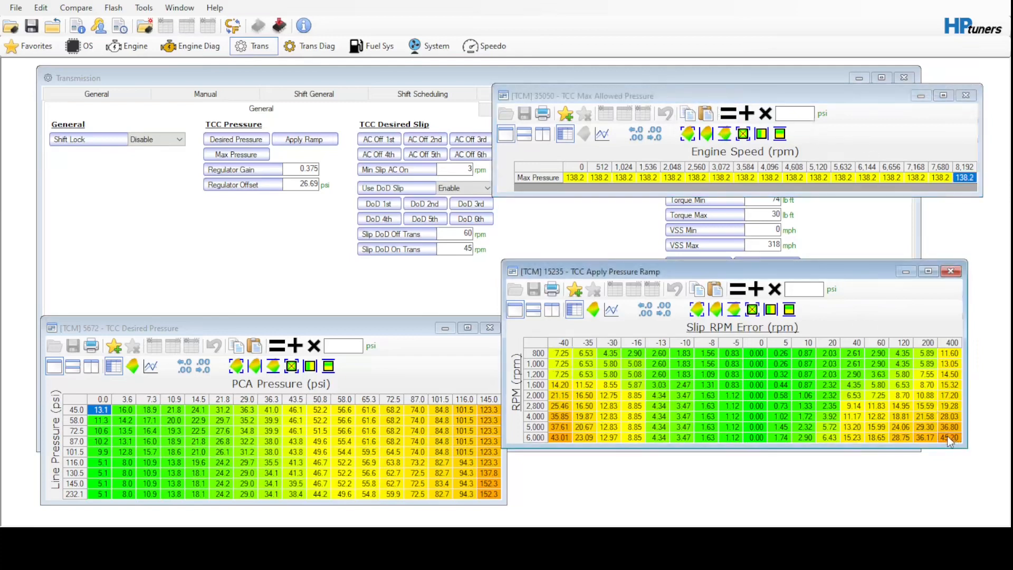
left_click(715, 289)
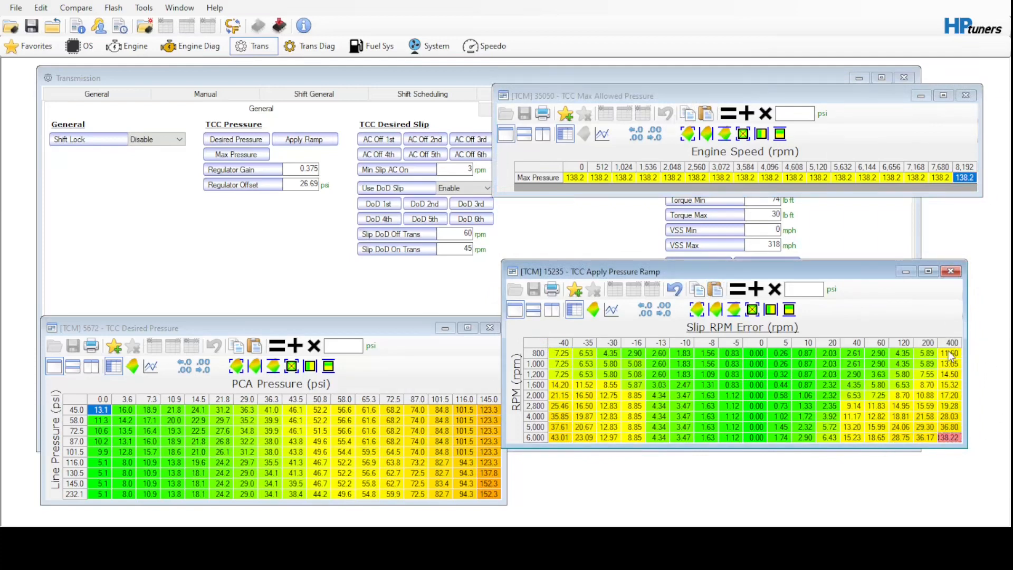
Copy the 123.3 psi TCC Desired Pressure value at 45 psi line pressure into the Apply Pressure Ramp cell at 800 rpm and 400 slip error
left_click(486, 414)
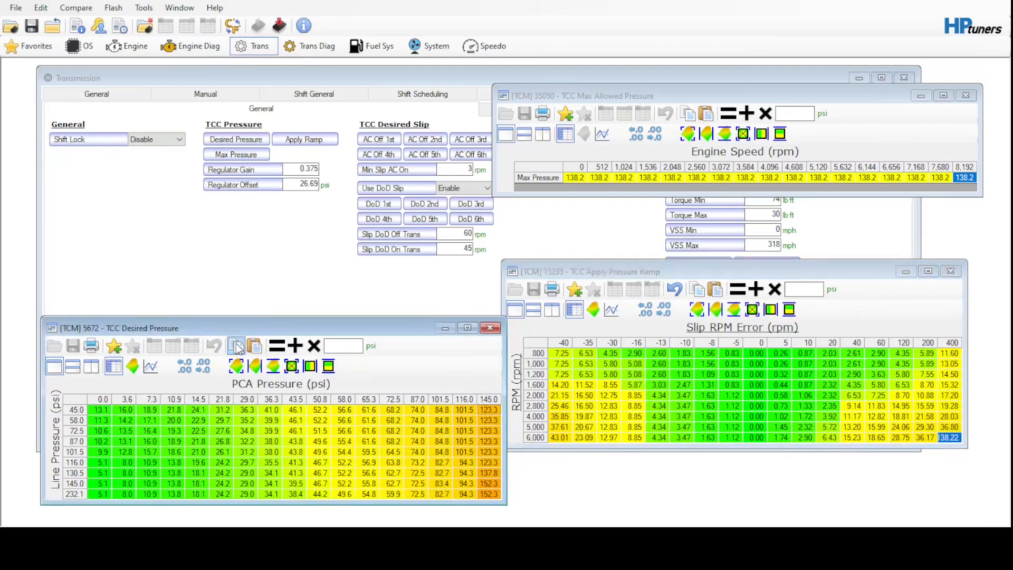
left_click(947, 354)
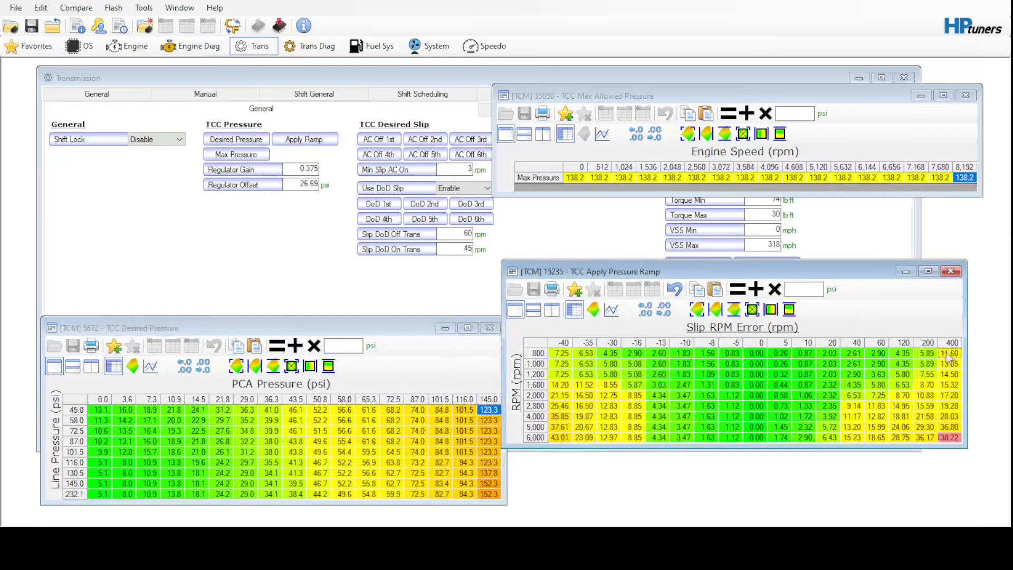
left_click(715, 289)
Interpolate the Apply Pressure Ramp vertically down the 400 slip error column and across all rows from 0 to 400, closing the TCC pressure tables
left_click(953, 343)
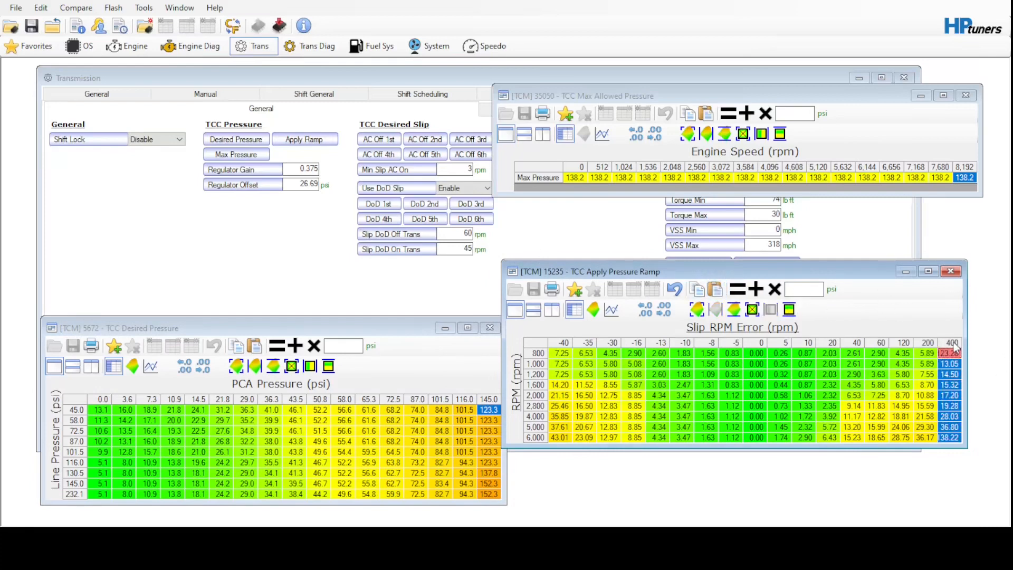
left_click(789, 309)
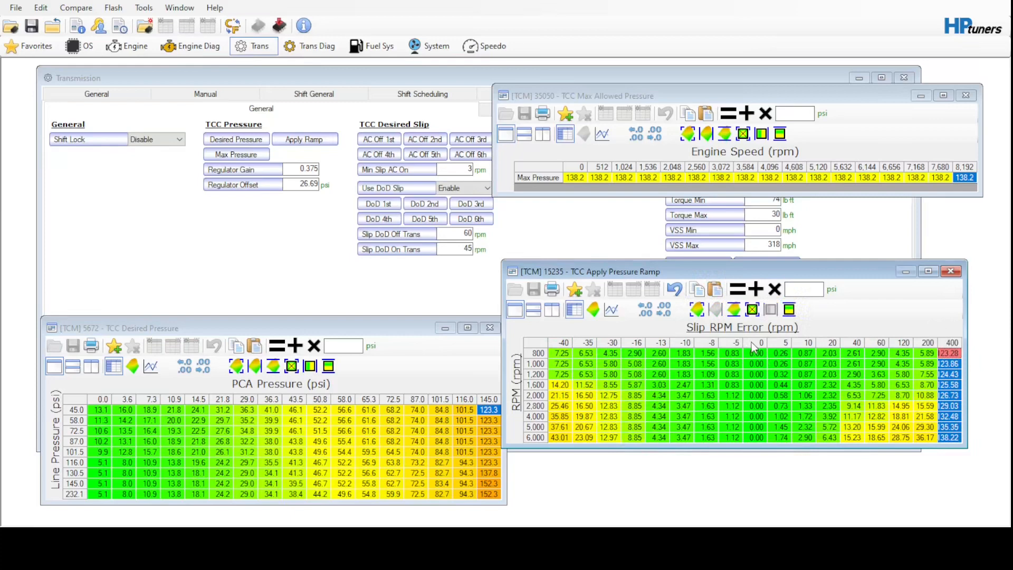
left_click_drag(751, 342, 965, 391)
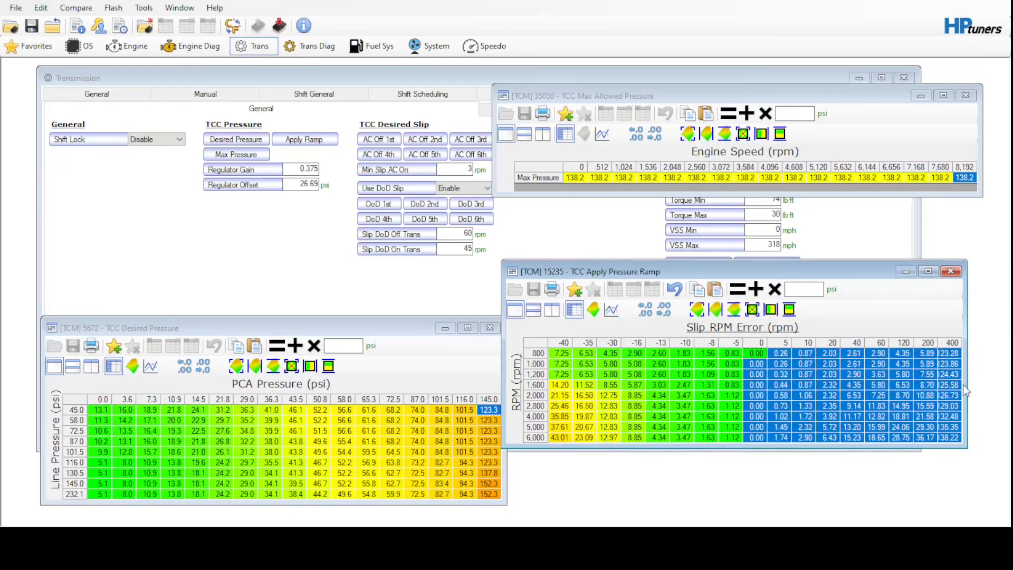
left_click(752, 311)
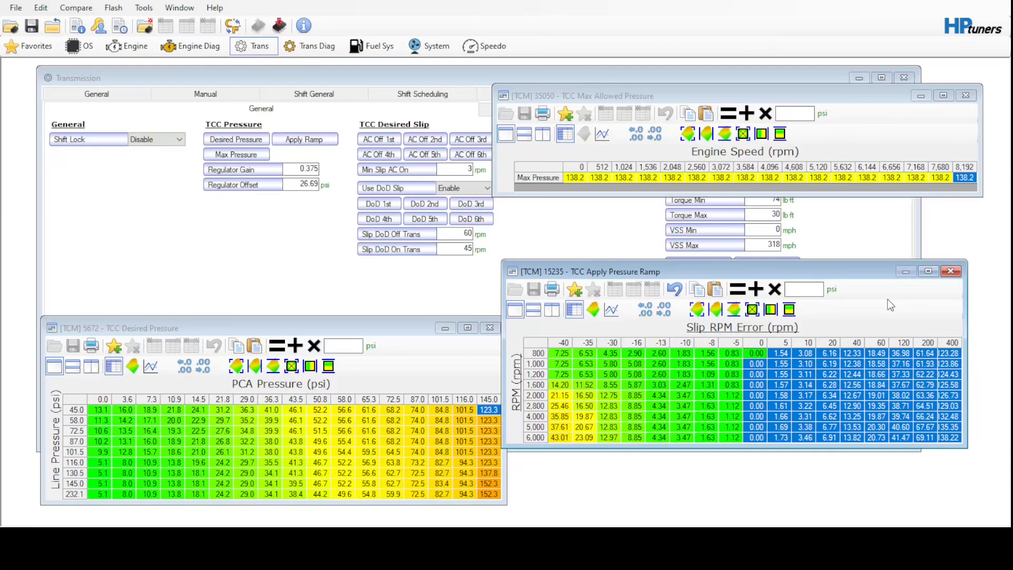
left_click(460, 381)
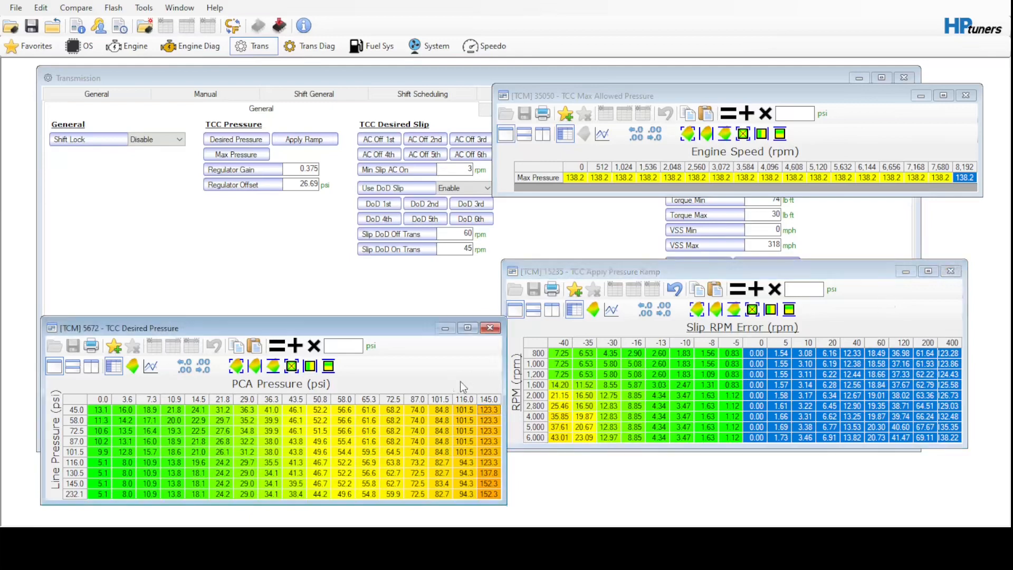
left_click(489, 327)
left_click(952, 272)
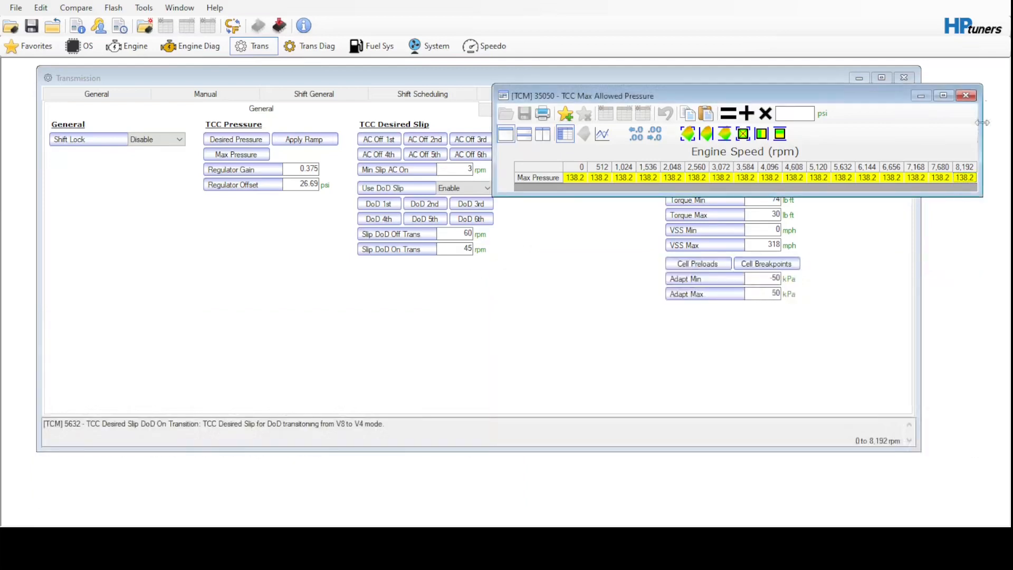
left_click(965, 96)
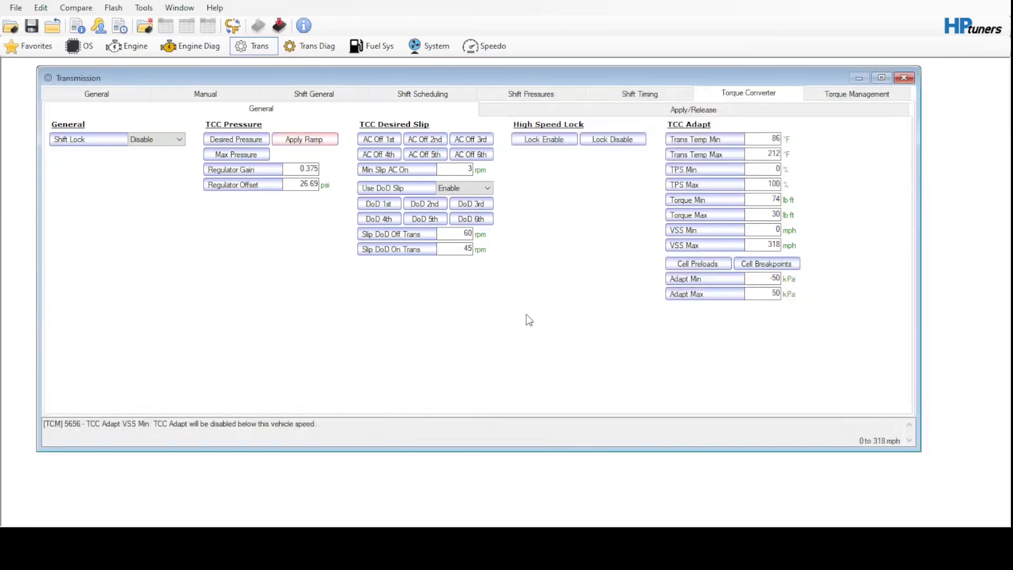
Review the TCC Desired Slip AC Off tables for 1st and 2nd gear
left_click(378, 140)
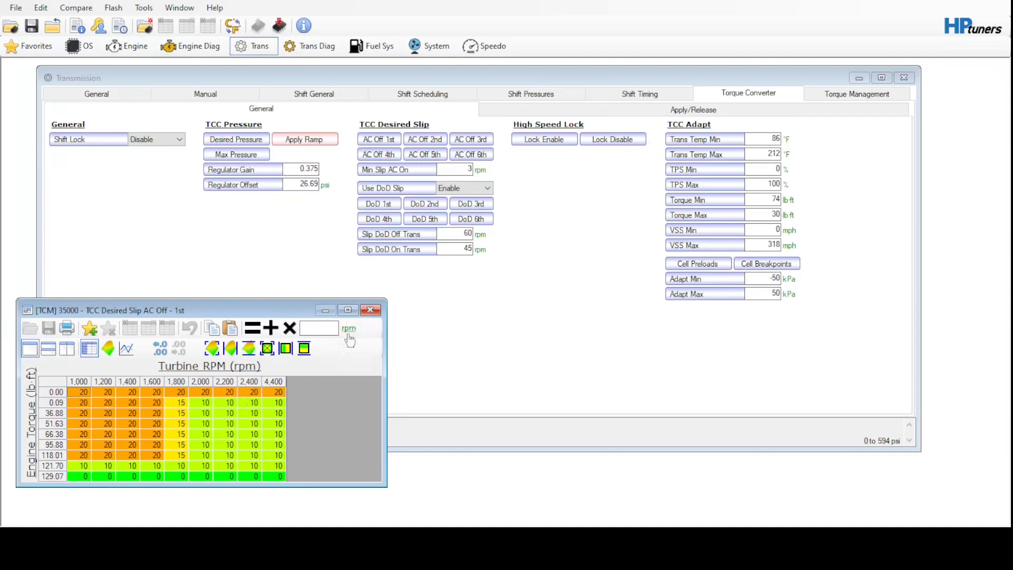
left_click(371, 311)
left_click(426, 139)
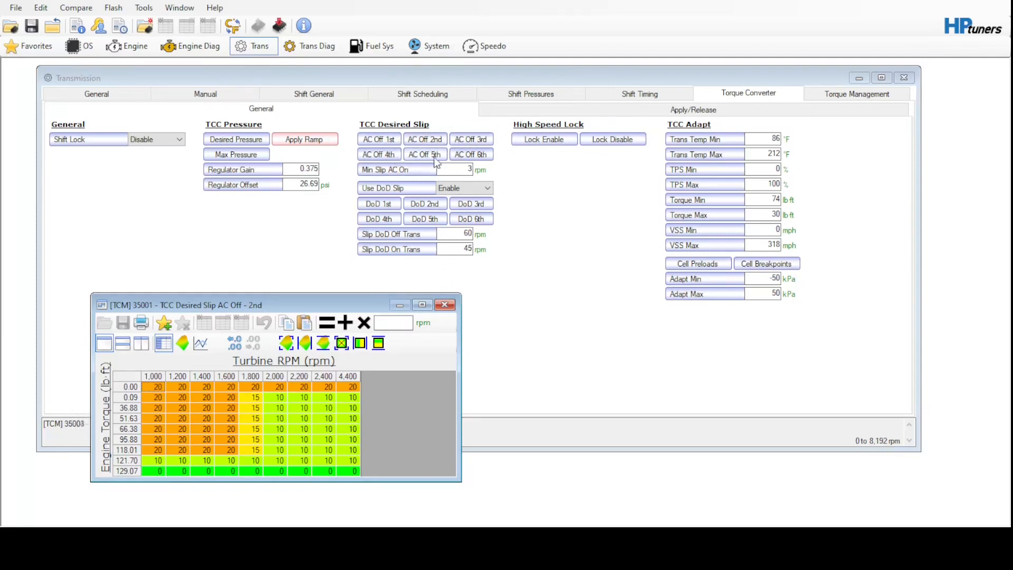
left_click(446, 305)
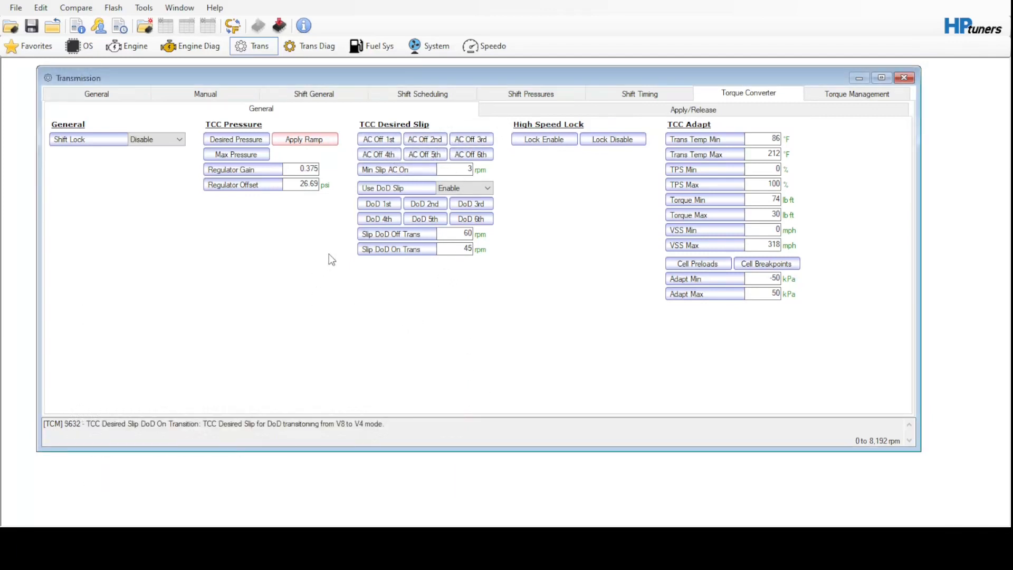
Set the general shift pressure limits Max Pressure, Max Pressure B and Max Clutch to 290 psi
left_click(520, 95)
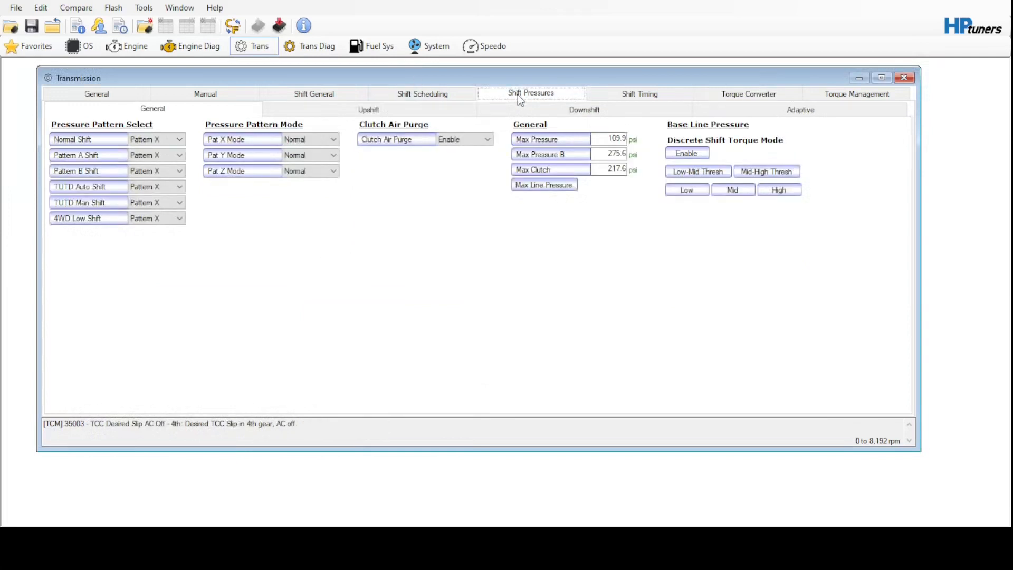
left_click(554, 140)
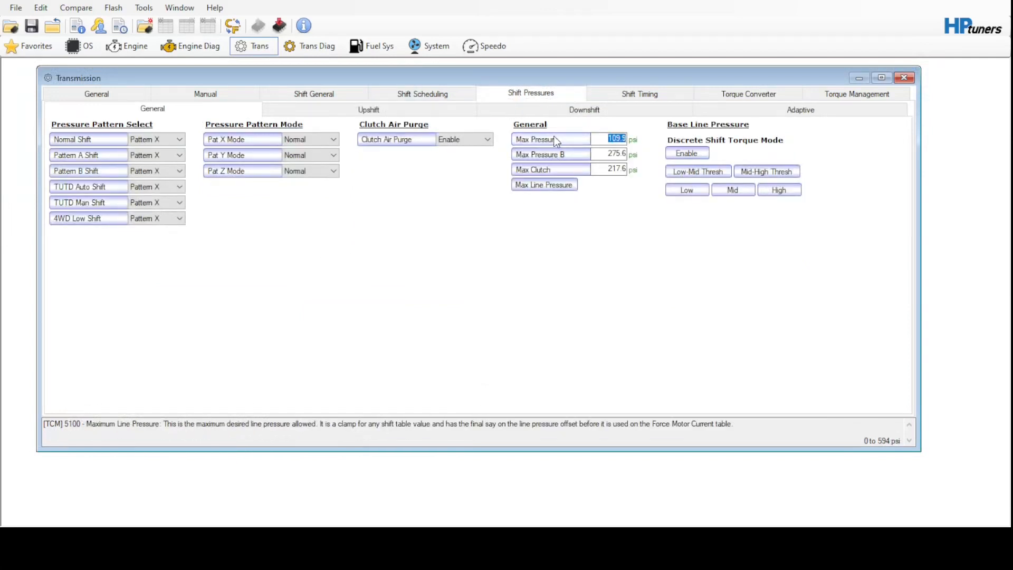
type("290")
left_click(563, 159)
type("290")
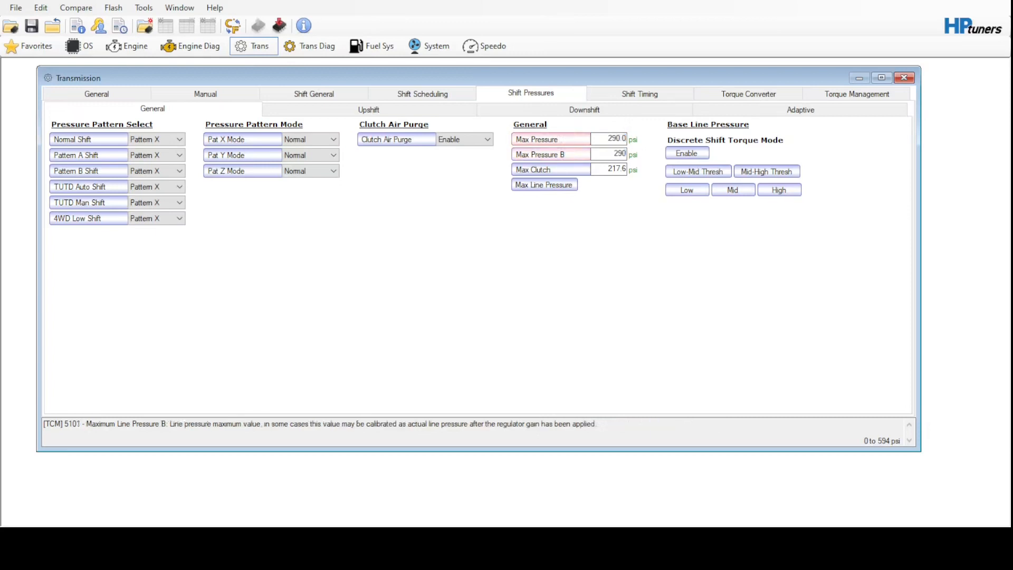
left_click(578, 167)
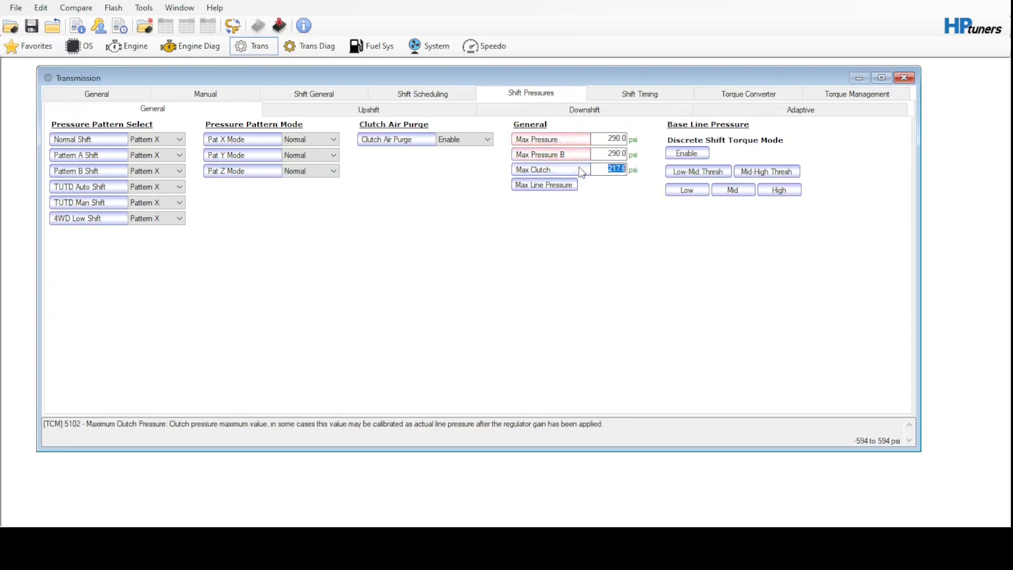
type("290")
Set the D1 to D6 and Rev rows of the Max Line Pressure vs. RPM vs. Gear table to 290 psi and recheck the table
left_click(567, 185)
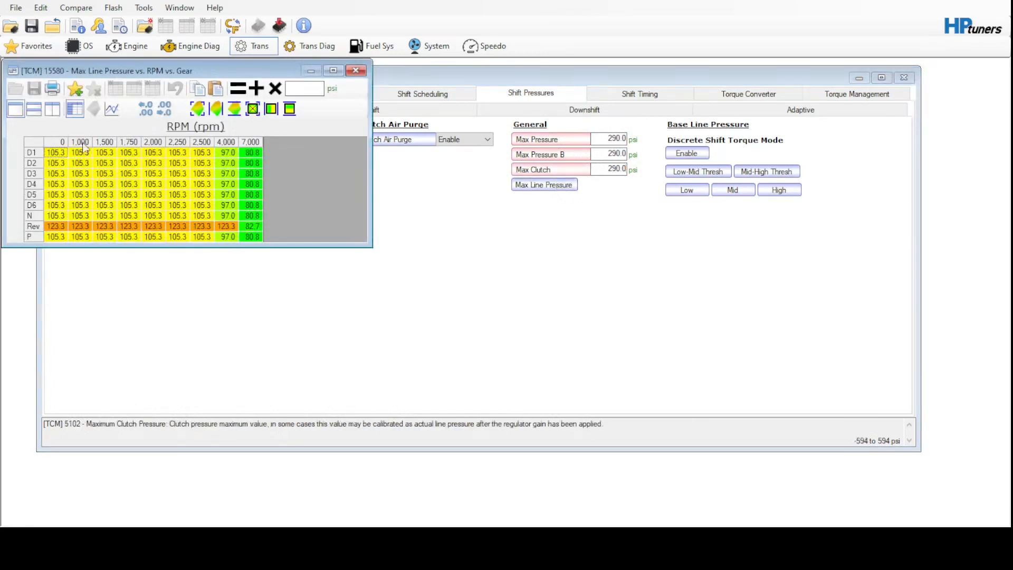
left_click_drag(30, 152, 30, 212)
left_click(298, 89)
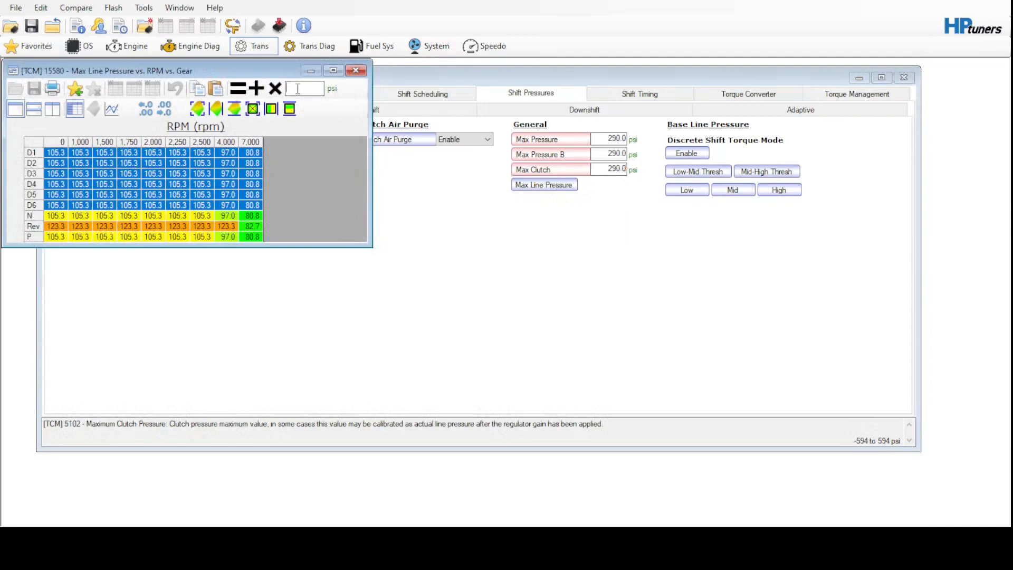
type("290")
left_click(35, 226)
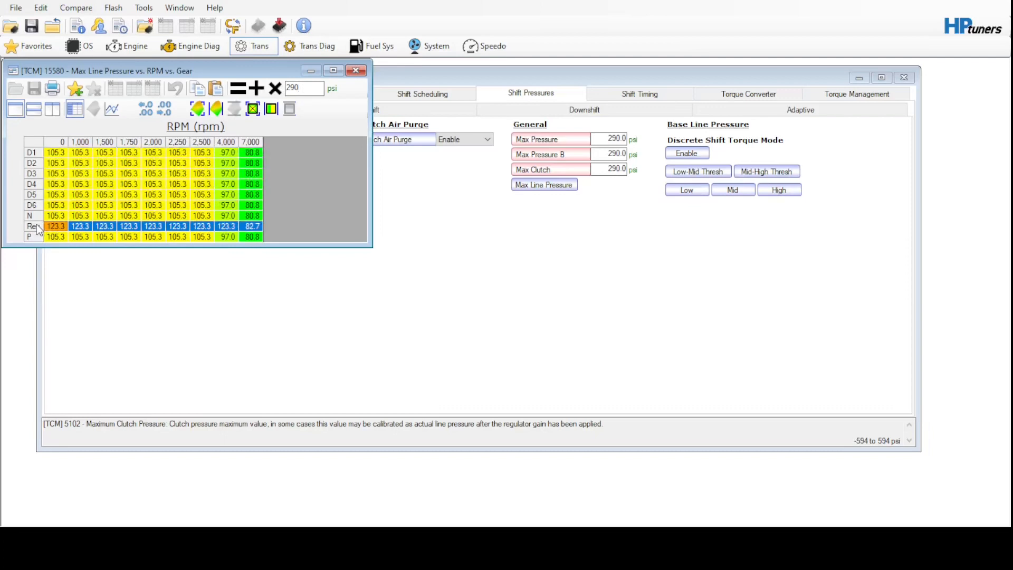
left_click(244, 91)
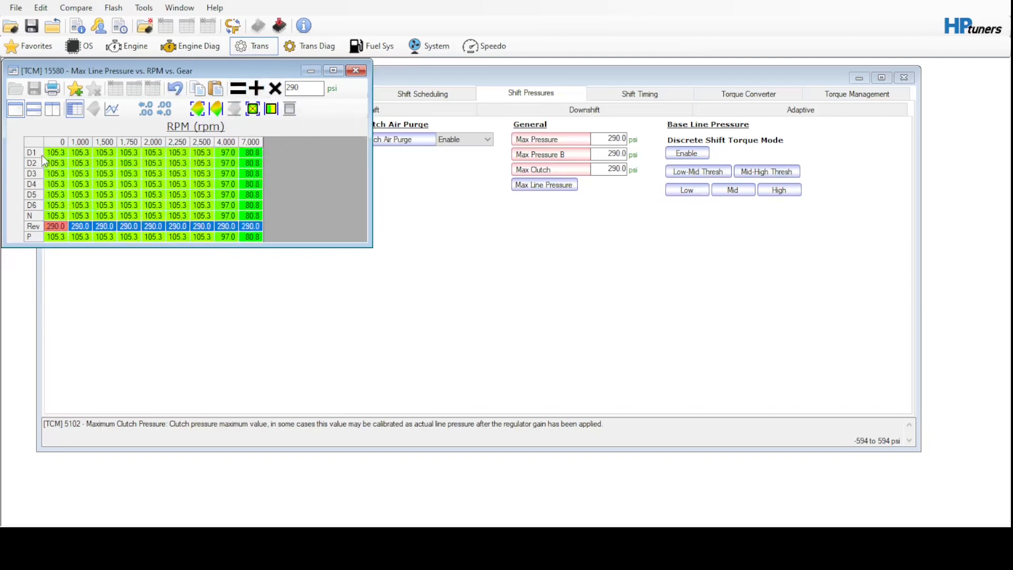
left_click_drag(43, 155, 44, 206)
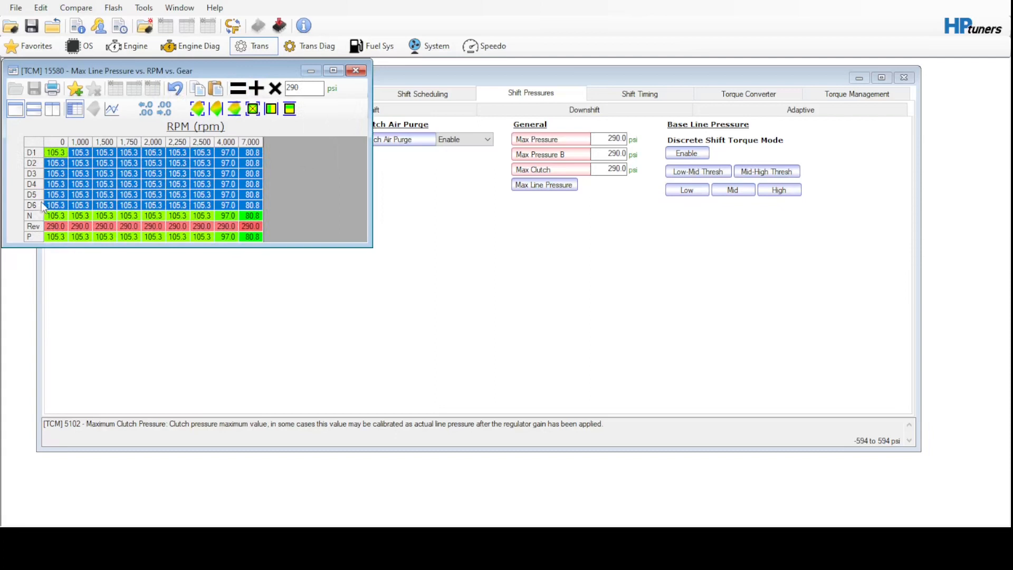
left_click(239, 89)
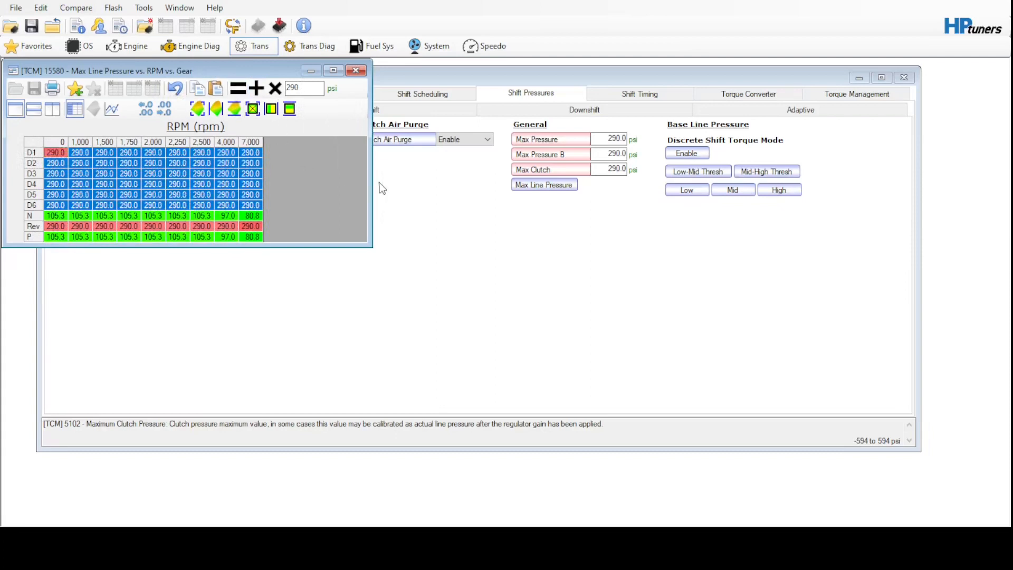
left_click(356, 70)
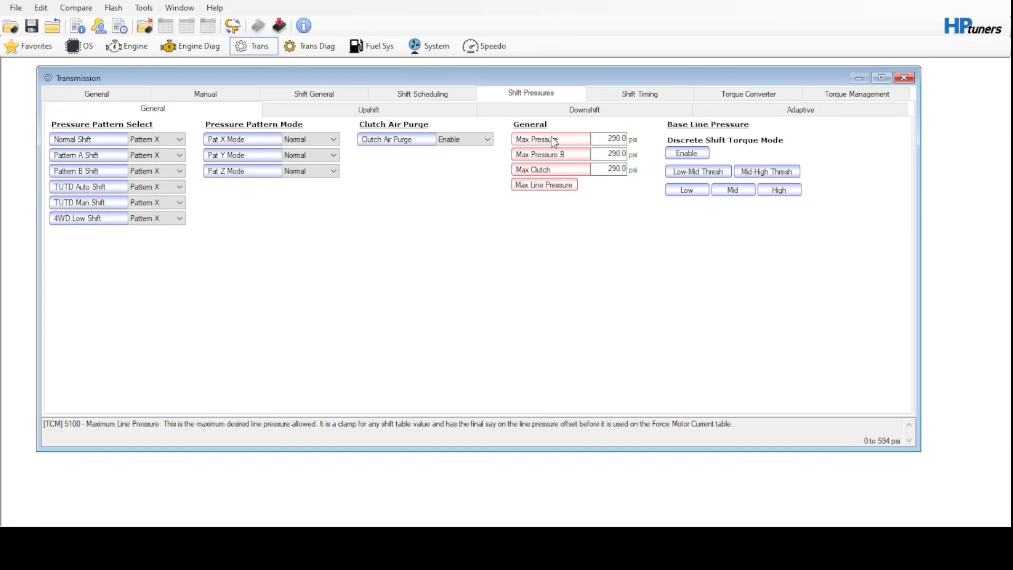
left_click(540, 184)
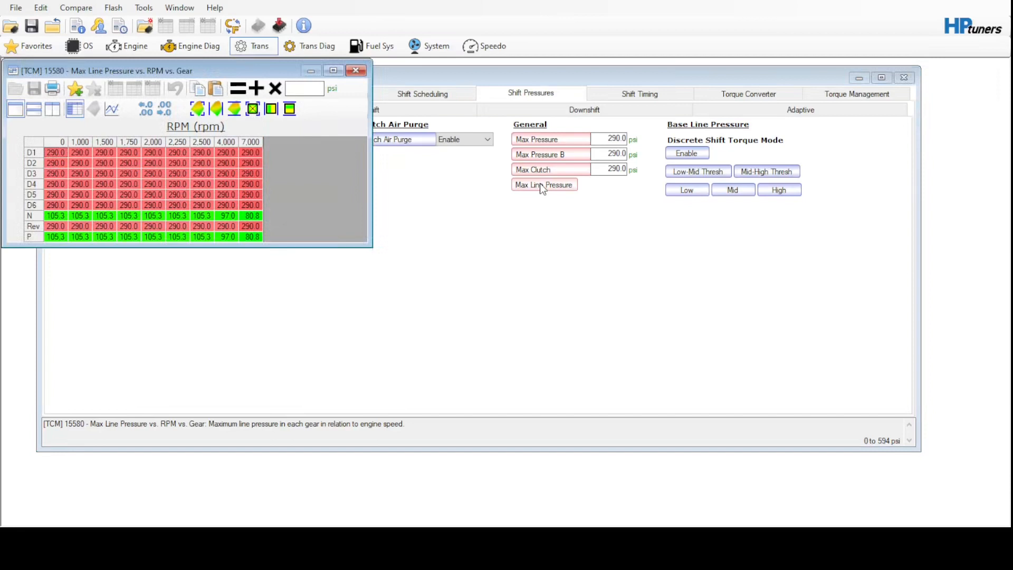
left_click(356, 70)
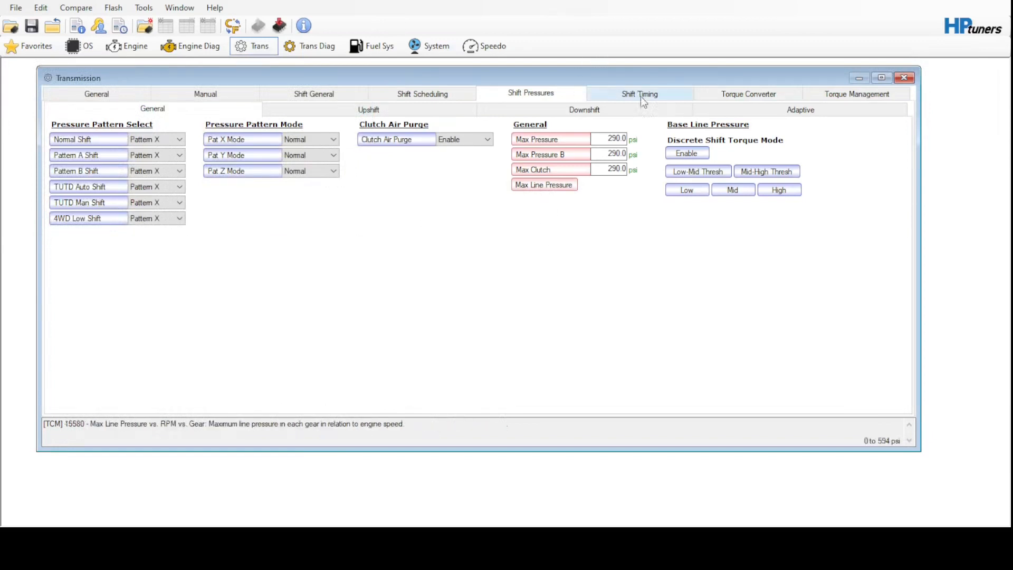
Review the TCC Desired Pressure table in the torque converter settings, focusing on the 0 psi PCA pressure column
left_click(732, 94)
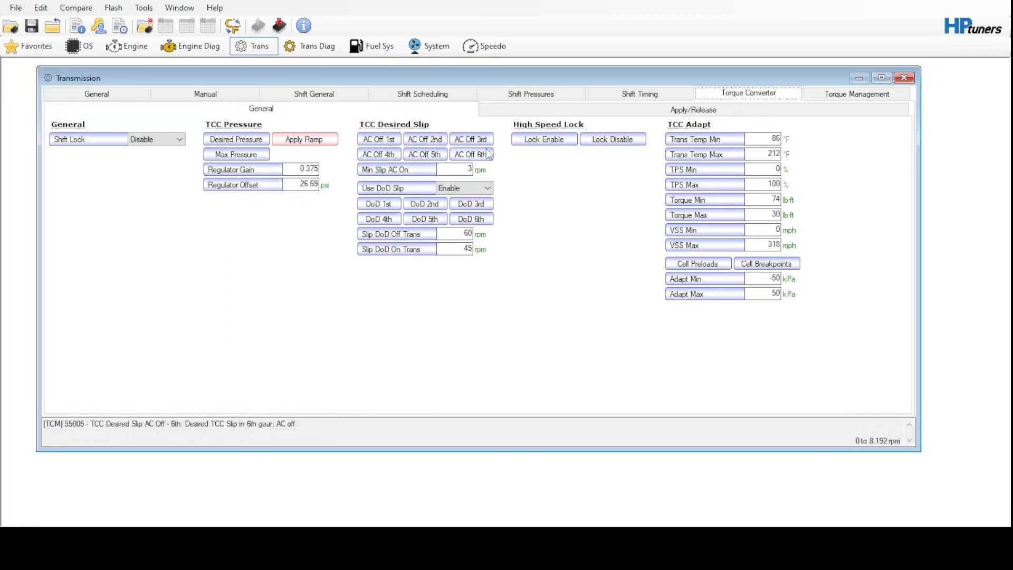
left_click(250, 139)
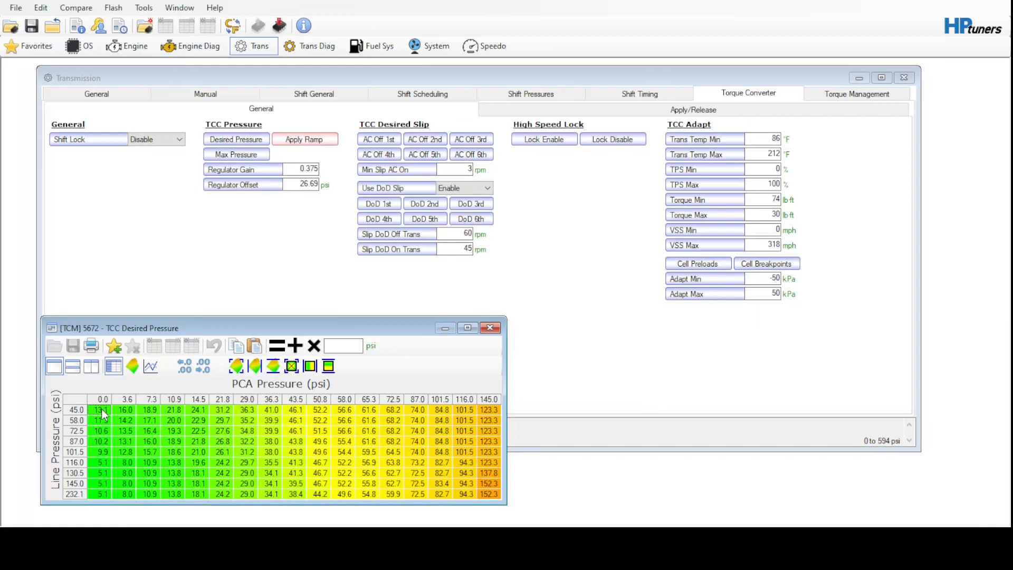
left_click(99, 399)
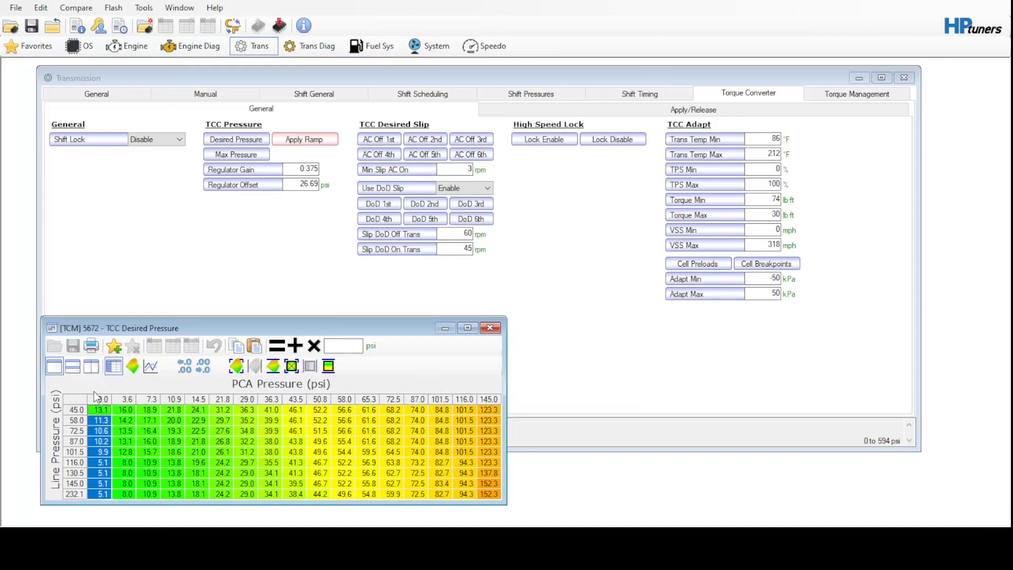
left_click(490, 328)
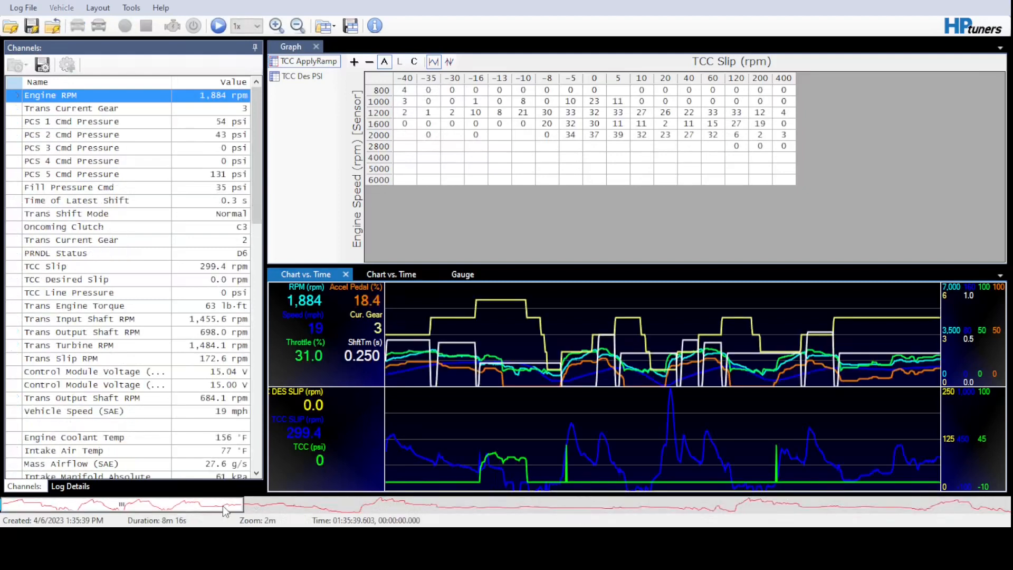
Switch to the VCM Scanner log and examine TCC slip against TCC line pressure around the shift into 5th gear
left_click(476, 471)
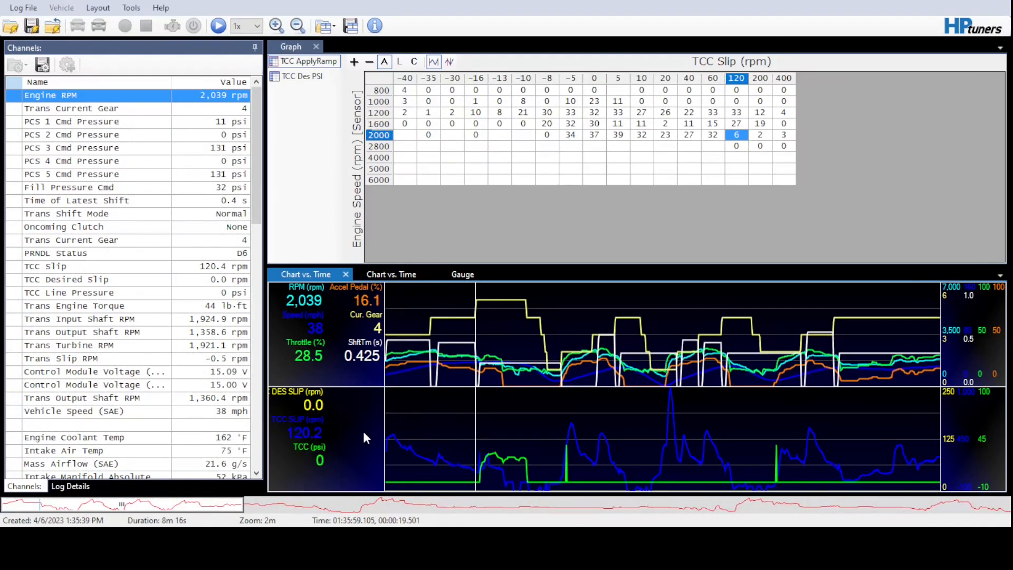
left_click(480, 486)
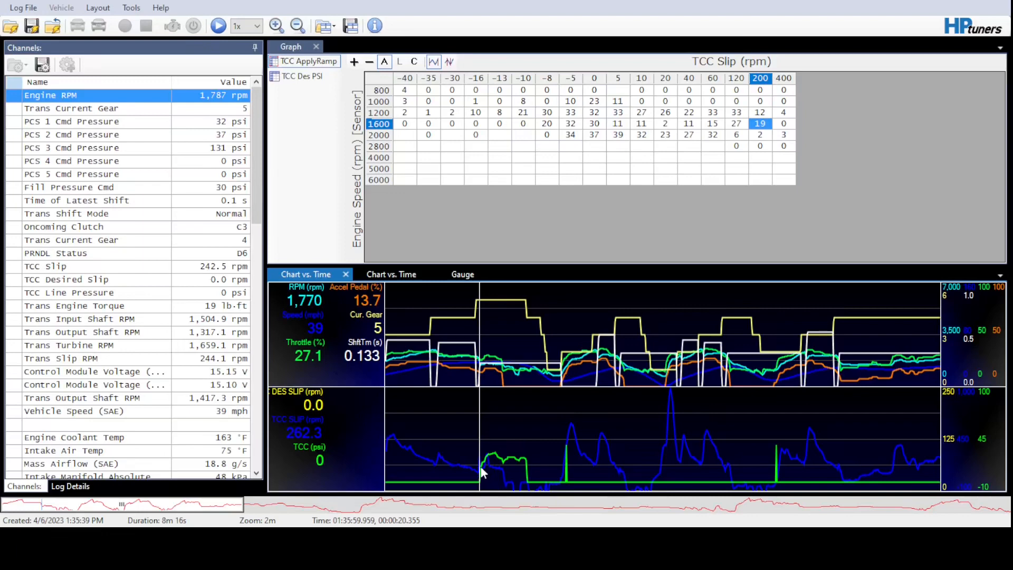
left_click(481, 467)
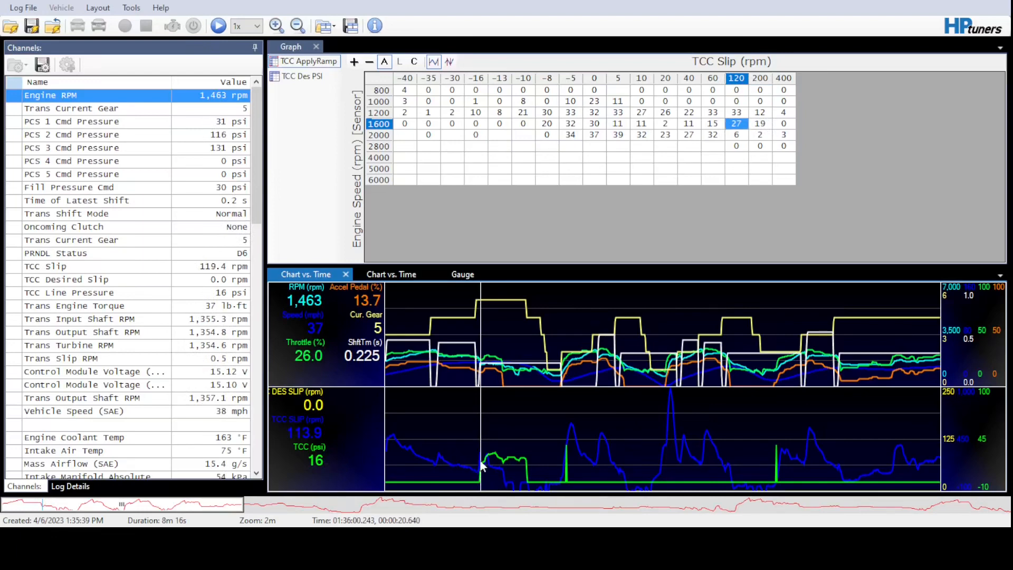
left_click_drag(482, 465, 483, 467)
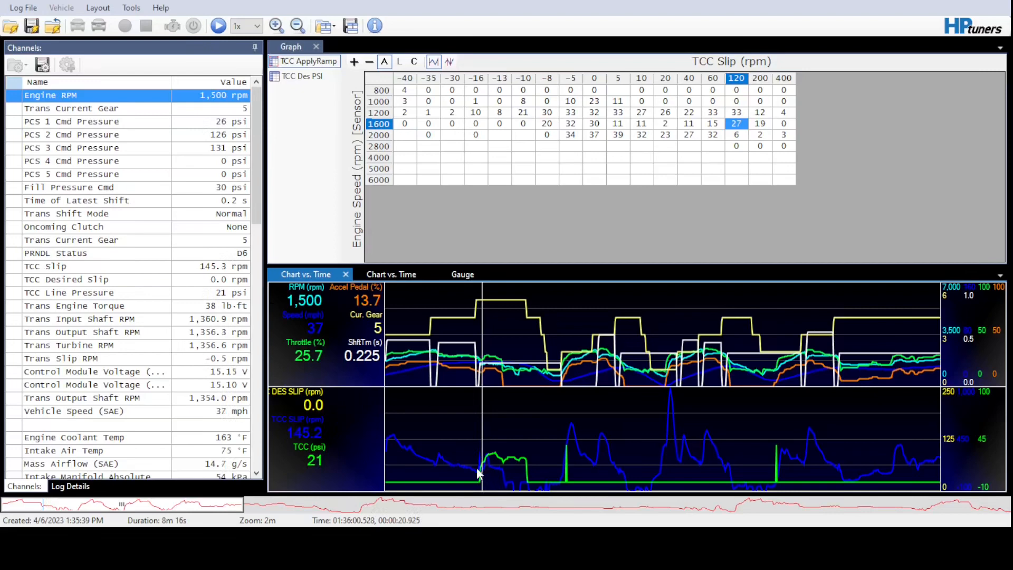
left_click_drag(484, 470, 481, 468)
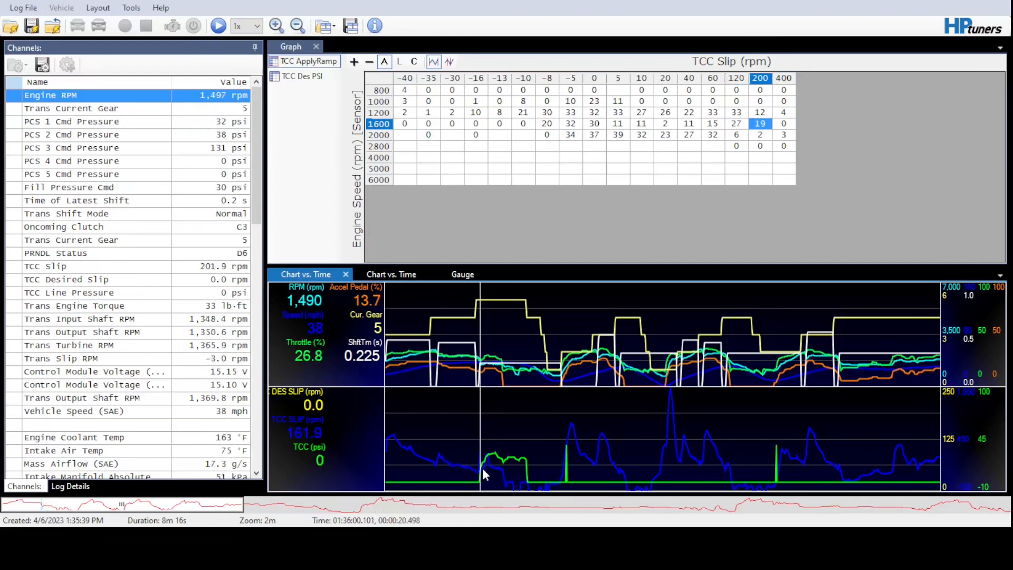
left_click(483, 466)
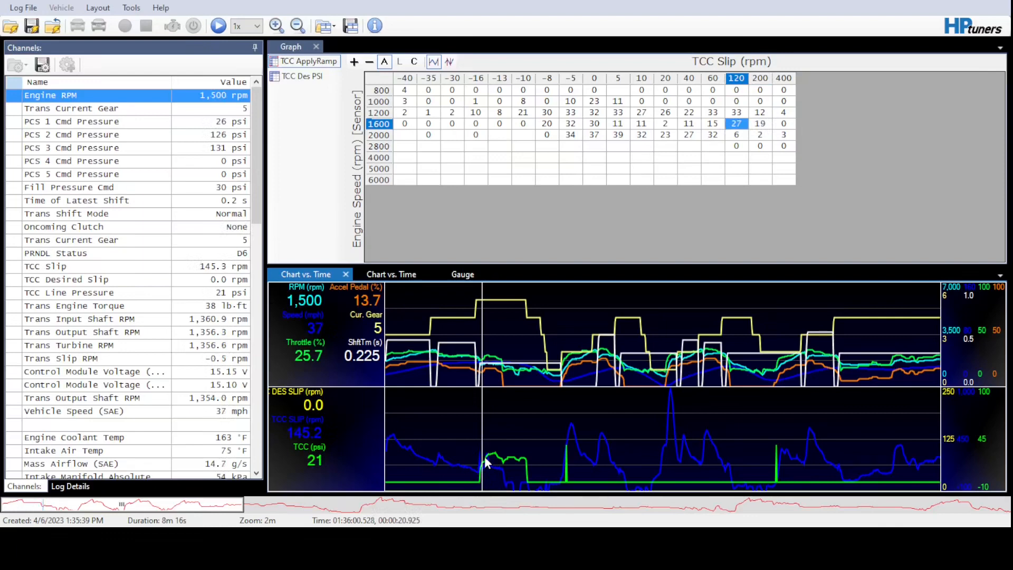
left_click(486, 457)
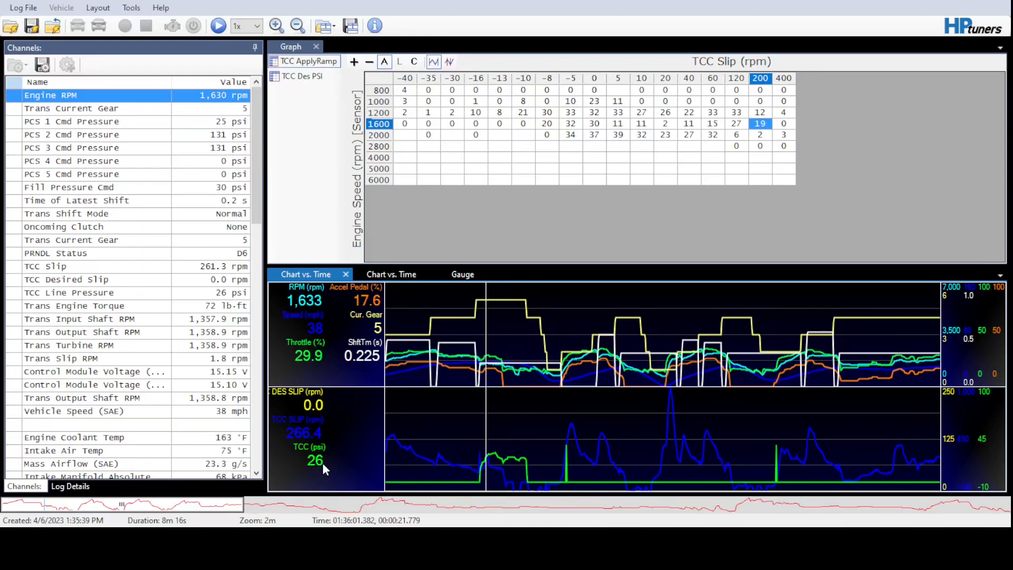
left_click(483, 462)
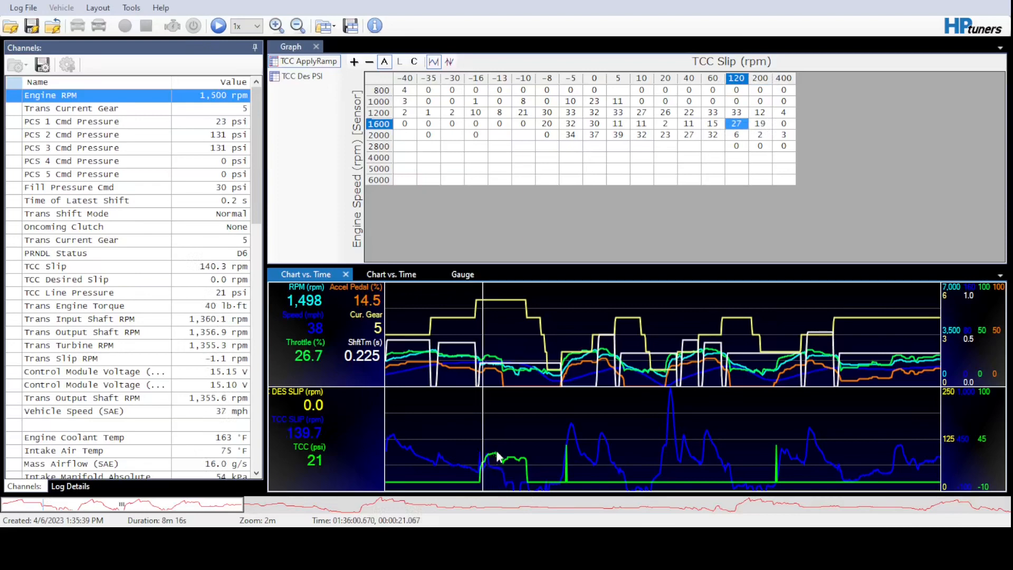
left_click(498, 454)
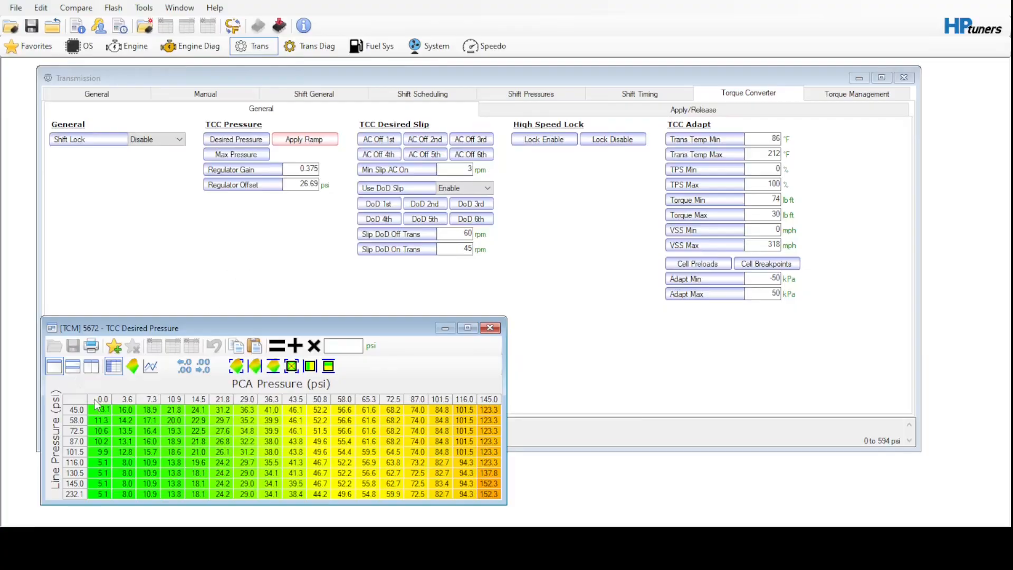
Back in the VCM Editor, copy the 3.6 psi column of the TCC Desired Pressure table into its 0.0 psi column
left_click(104, 400)
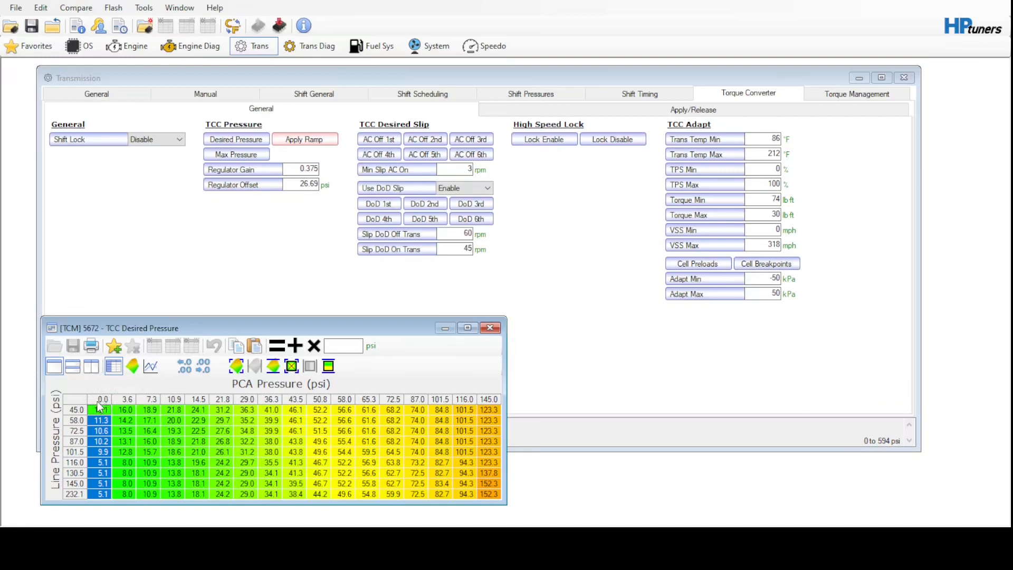
left_click(126, 400)
key("ctrl+c")
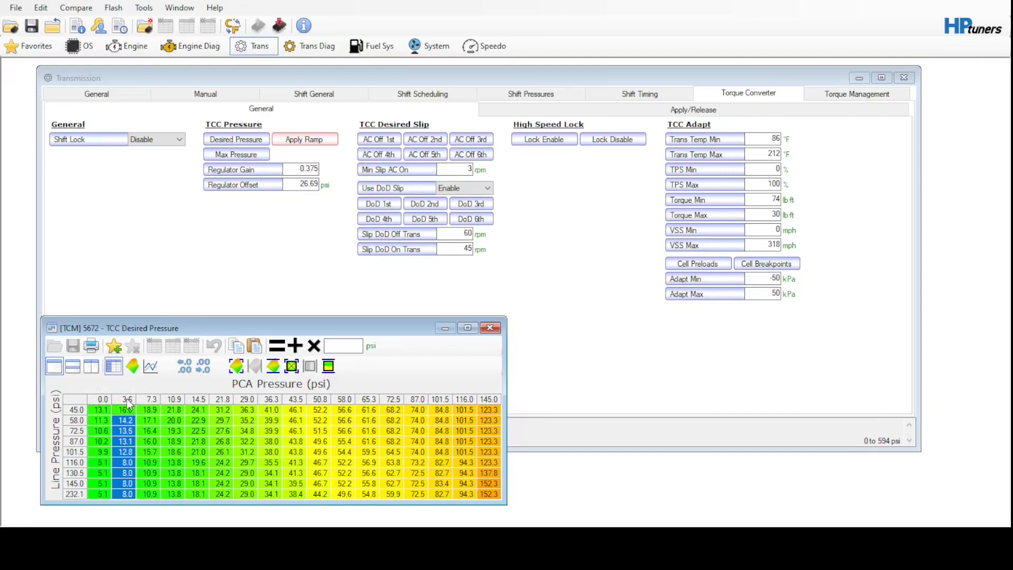
left_click(98, 410)
key("ctrl+v")
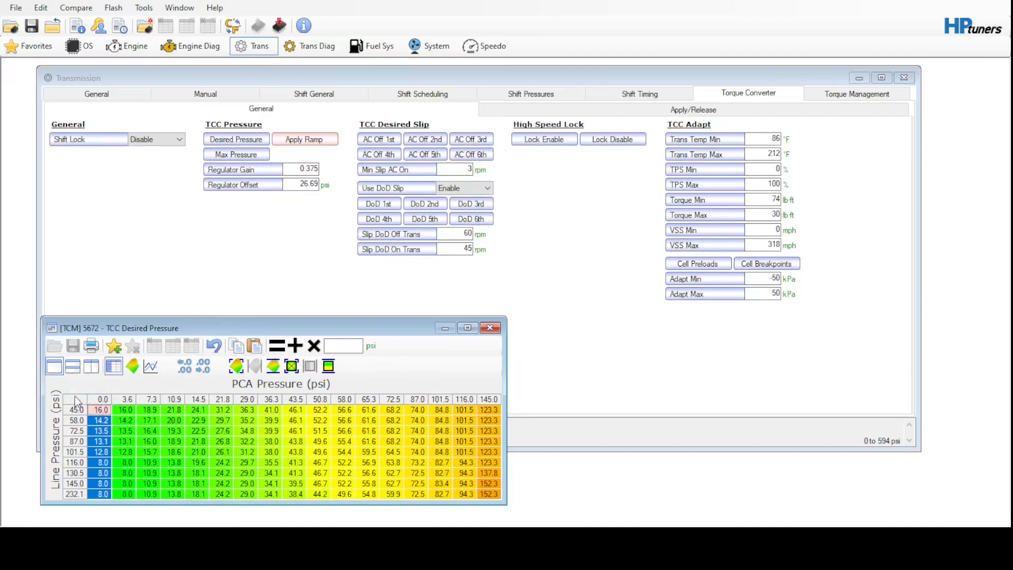
Interpolate the entire TCC Desired Pressure table in both directions between its corner values and close it
left_click(75, 400)
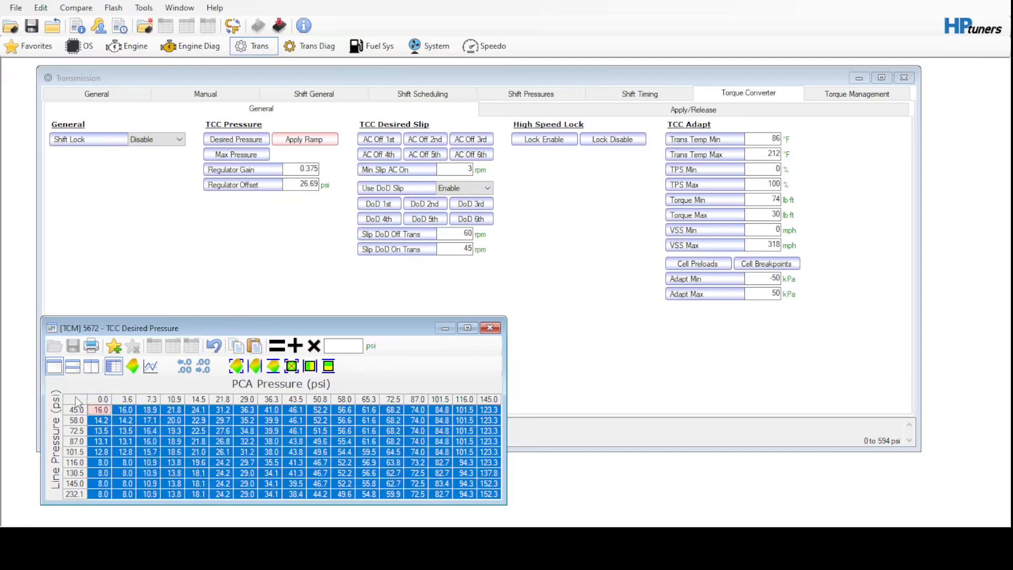
left_click(293, 367)
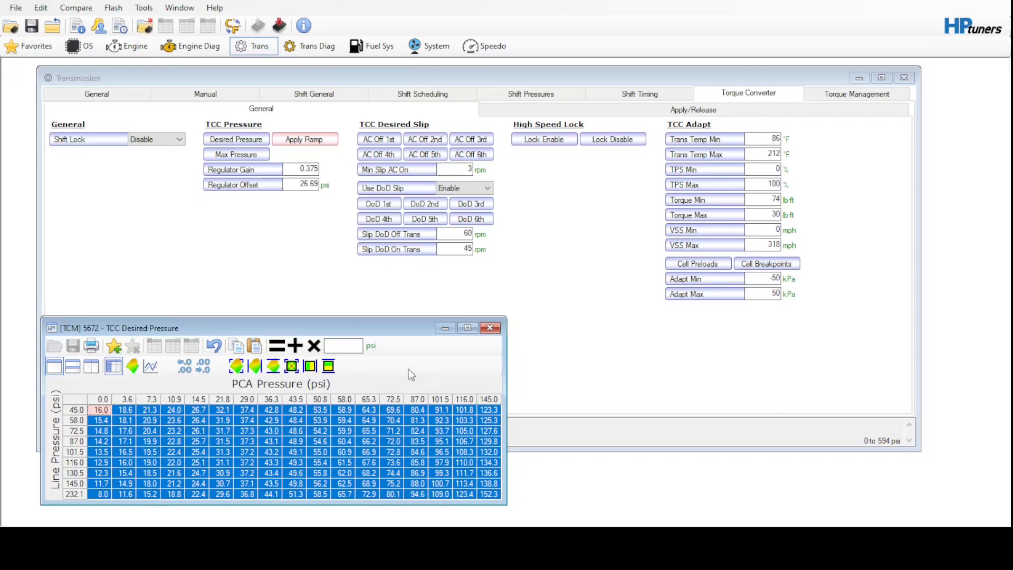
left_click(490, 328)
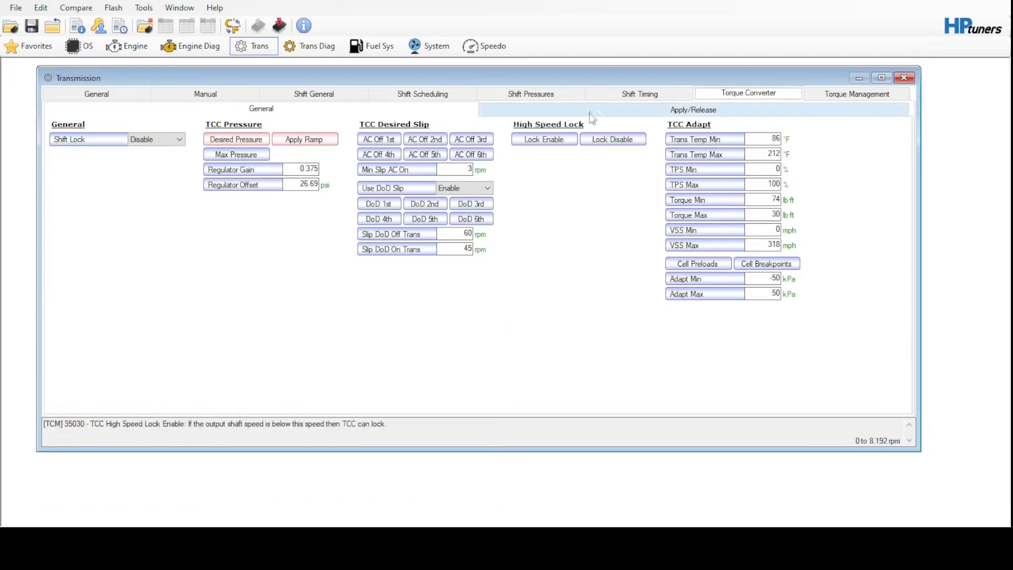
Copy the 318 mph values of the 1st Apply row into the 2nd, 3rd and 4th Apply rows of the Normal TCC Apply Speed table
left_click(571, 110)
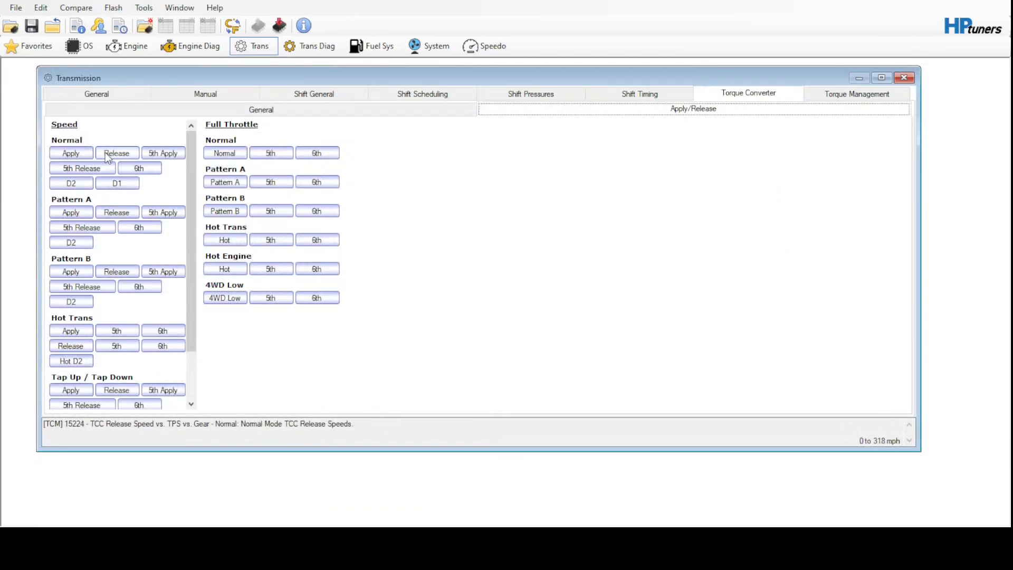
left_click(72, 153)
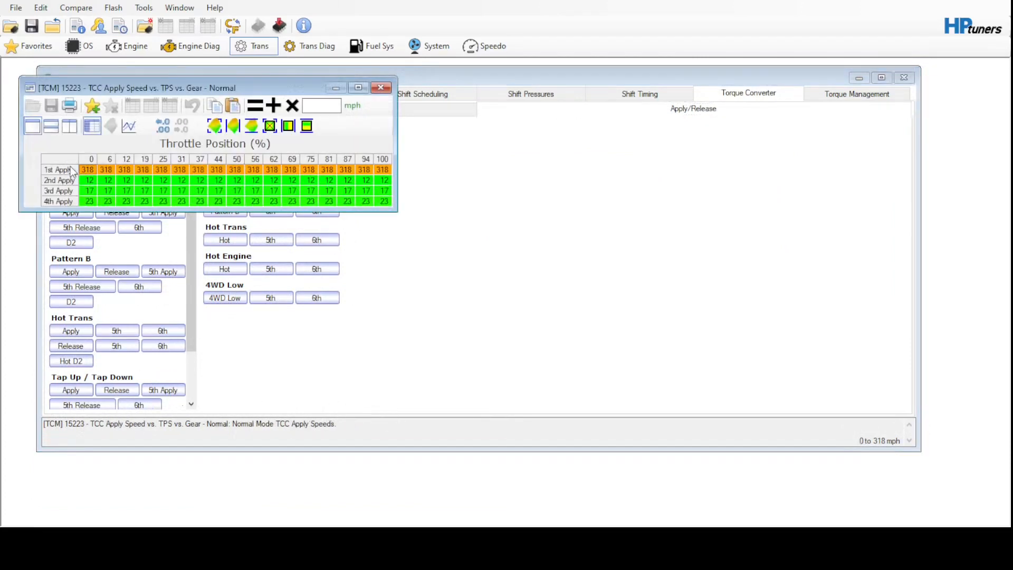
left_click(69, 171)
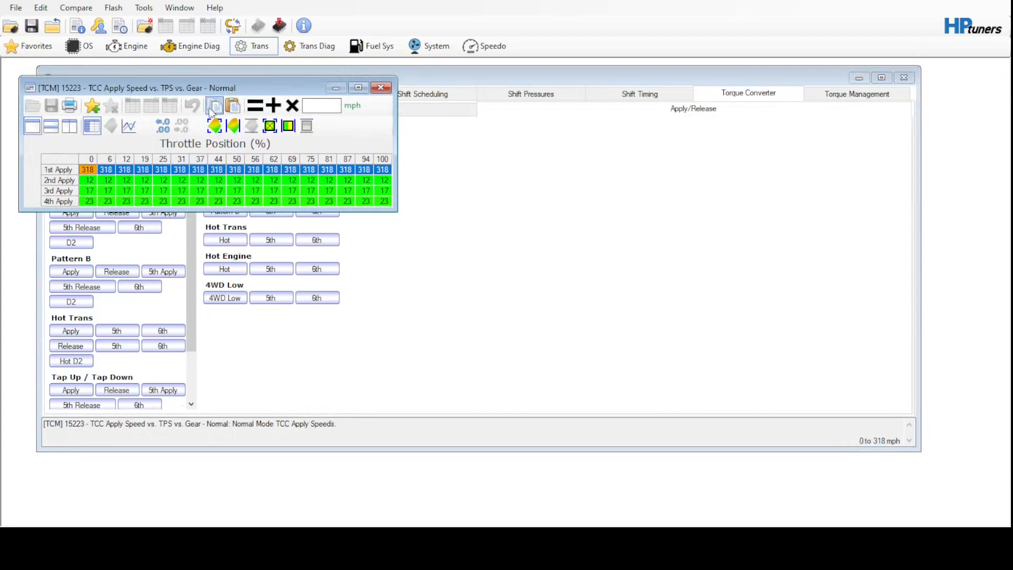
left_click(67, 158)
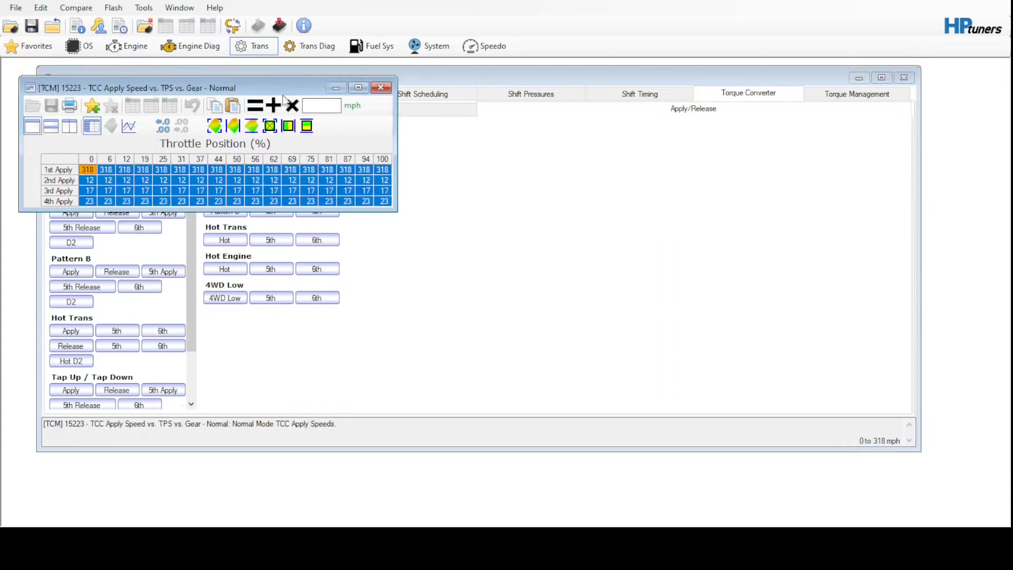
left_click(232, 106)
left_click(70, 172)
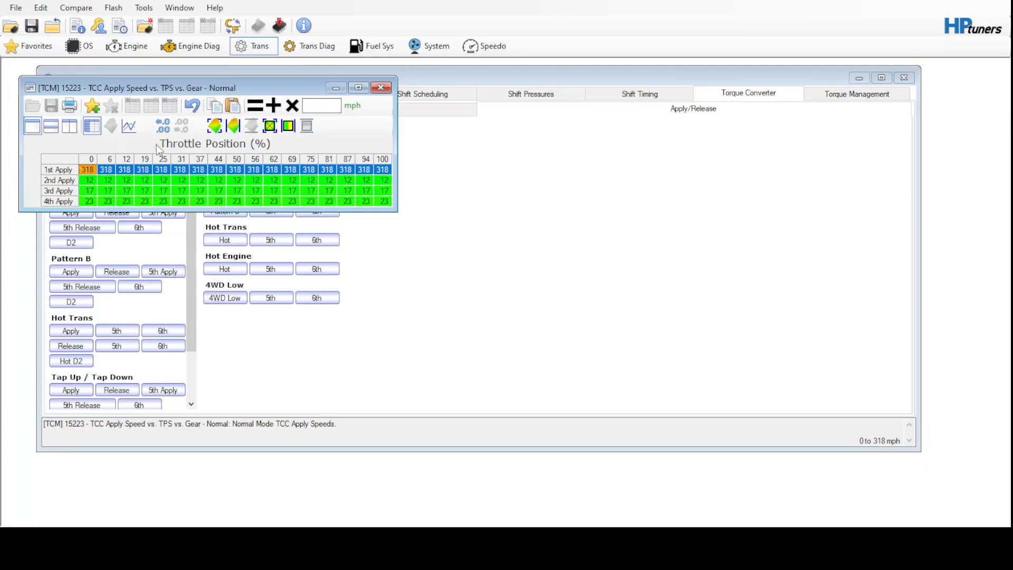
left_click_drag(61, 178, 69, 201)
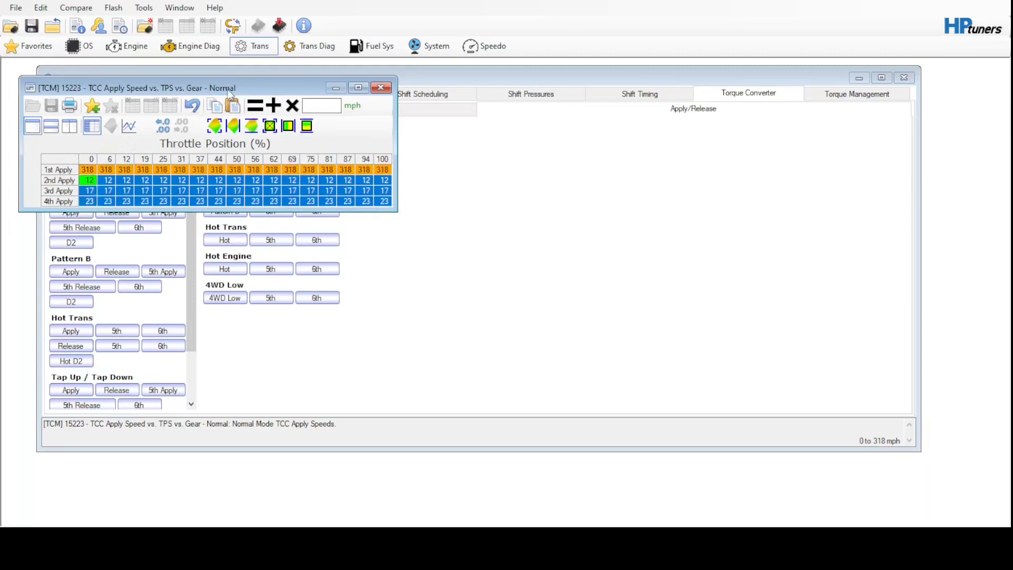
left_click(232, 106)
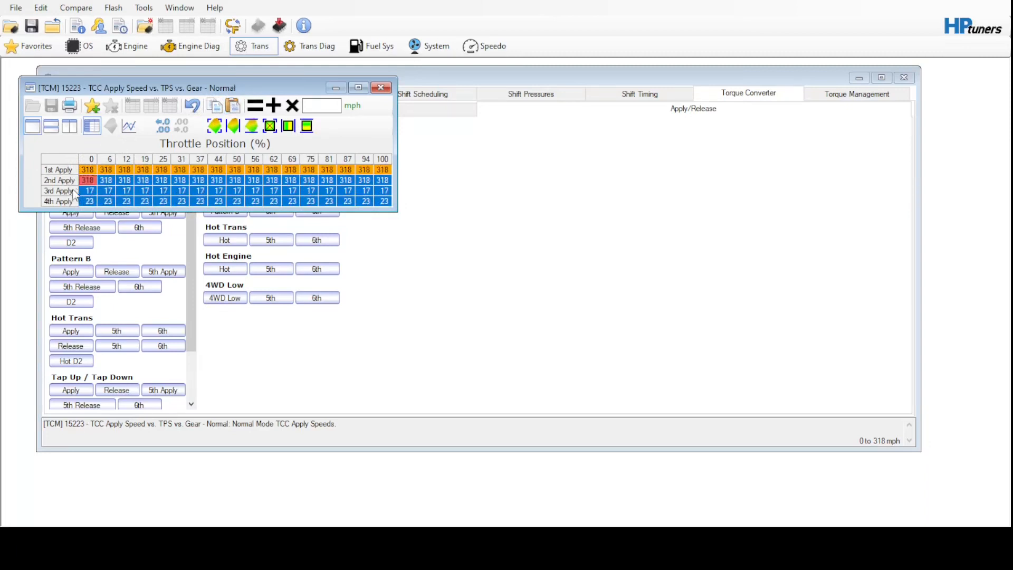
left_click_drag(74, 192, 74, 205)
left_click(233, 106)
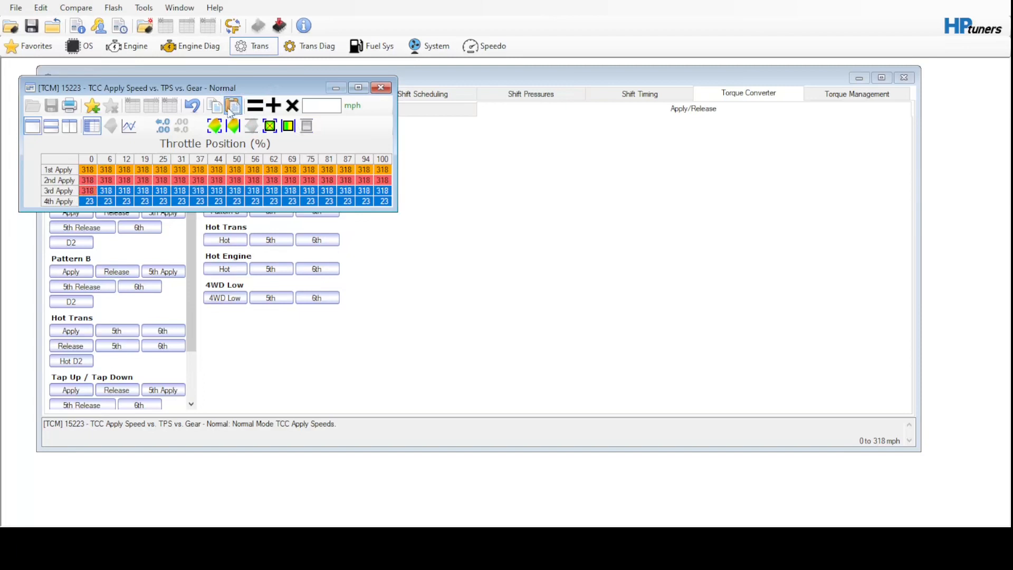
left_click(70, 203)
left_click(233, 107)
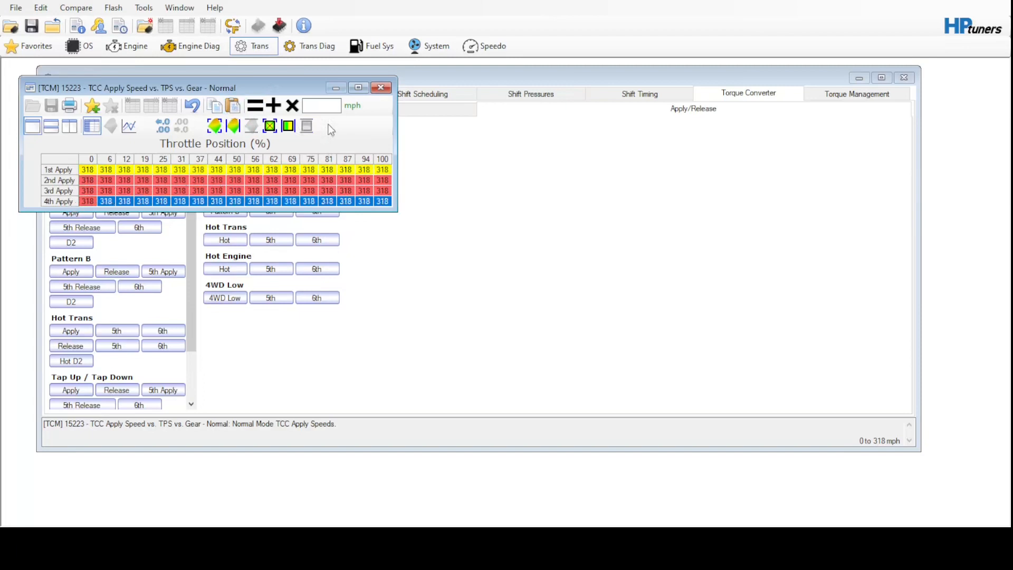
Copy the whole Normal TCC Apply Speed table into the Pattern A apply speed table, and check the Pattern B table
left_click(63, 160)
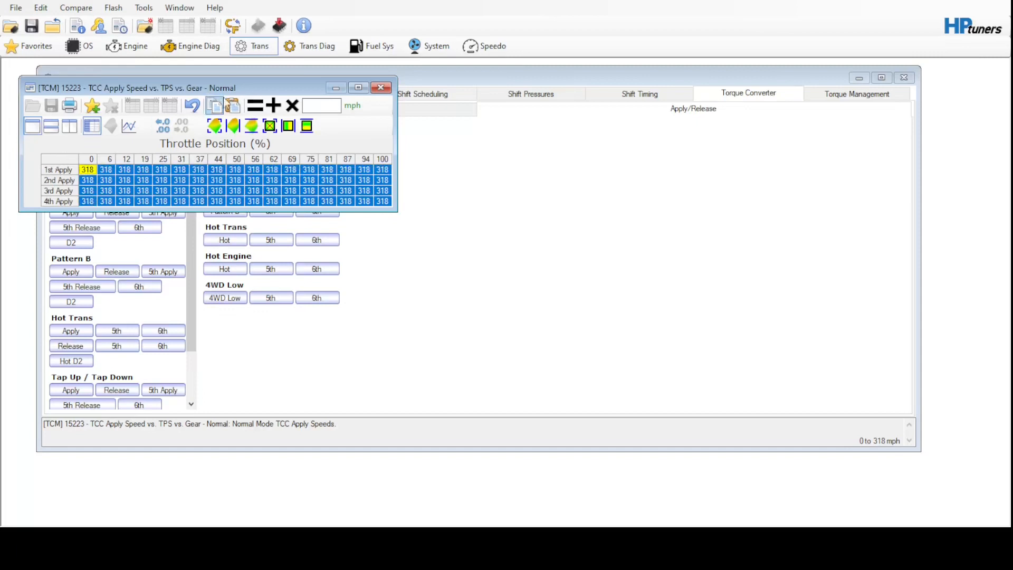
left_click(381, 87)
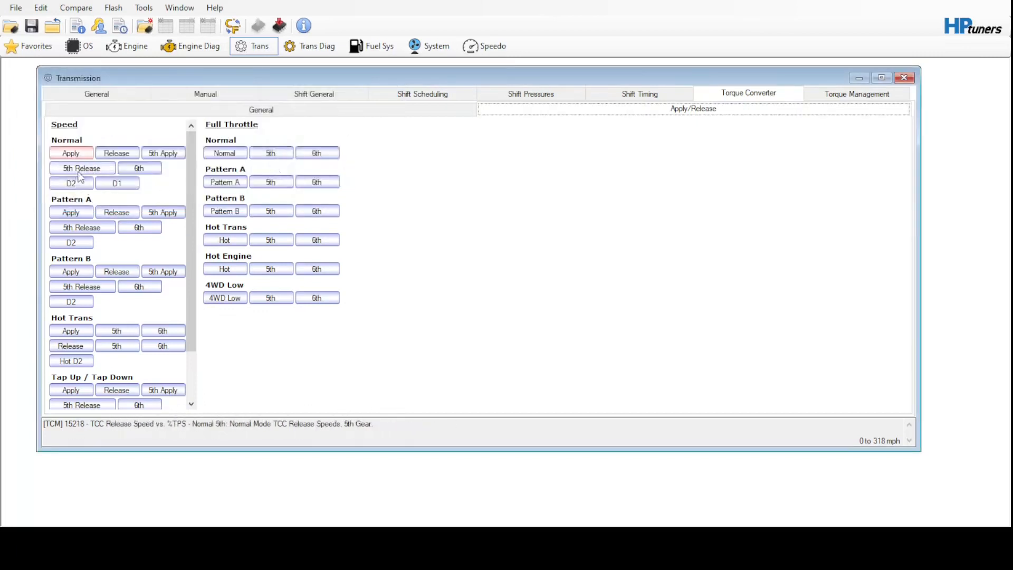
left_click(73, 212)
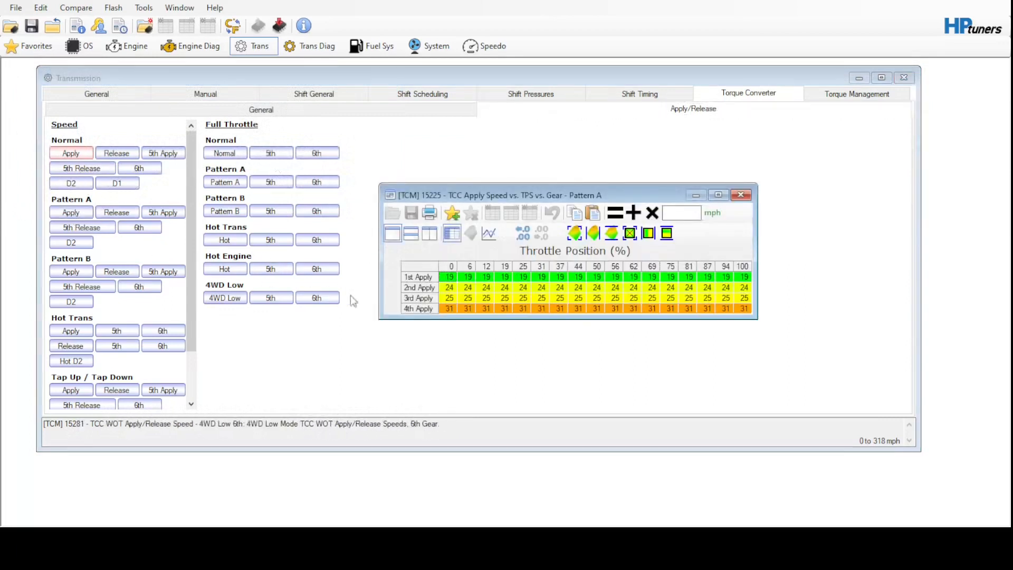
left_click(425, 269)
left_click(593, 214)
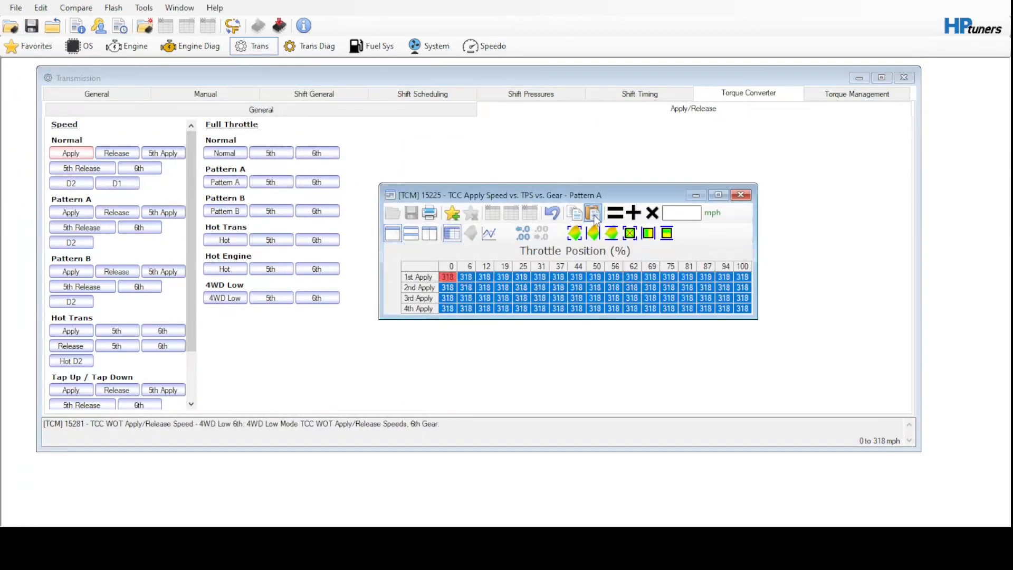
left_click(741, 194)
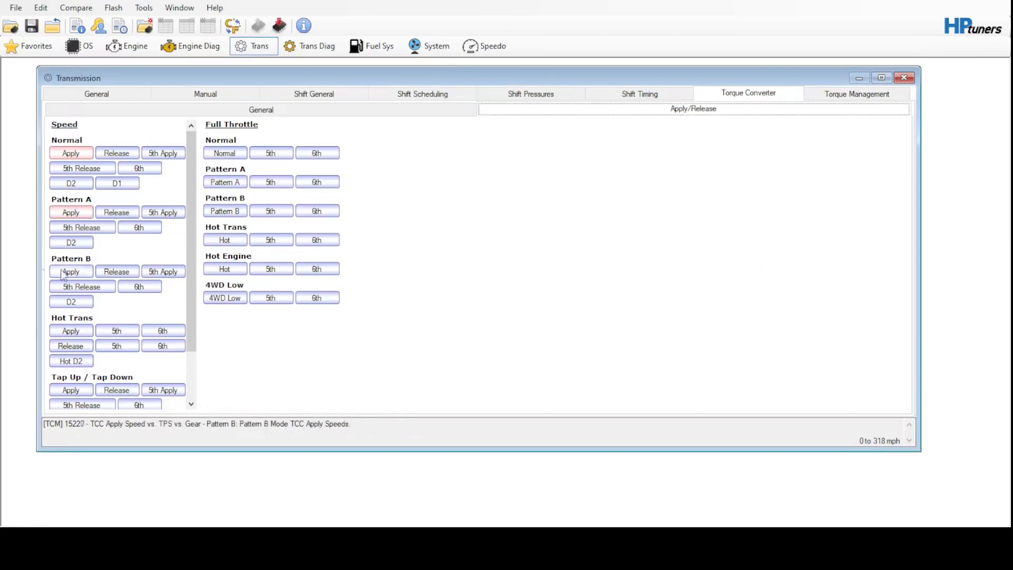
left_click(63, 272)
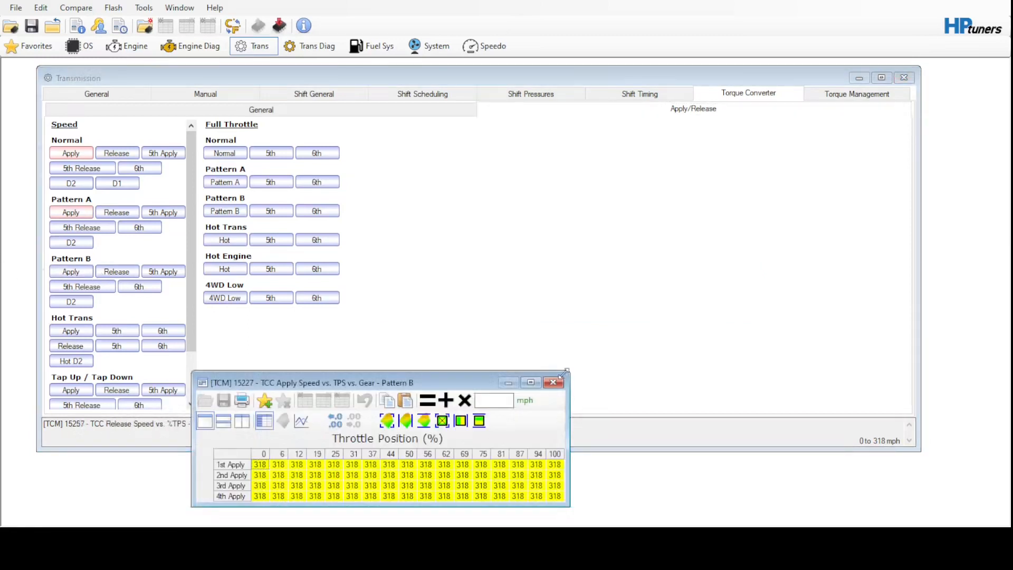
left_click(553, 382)
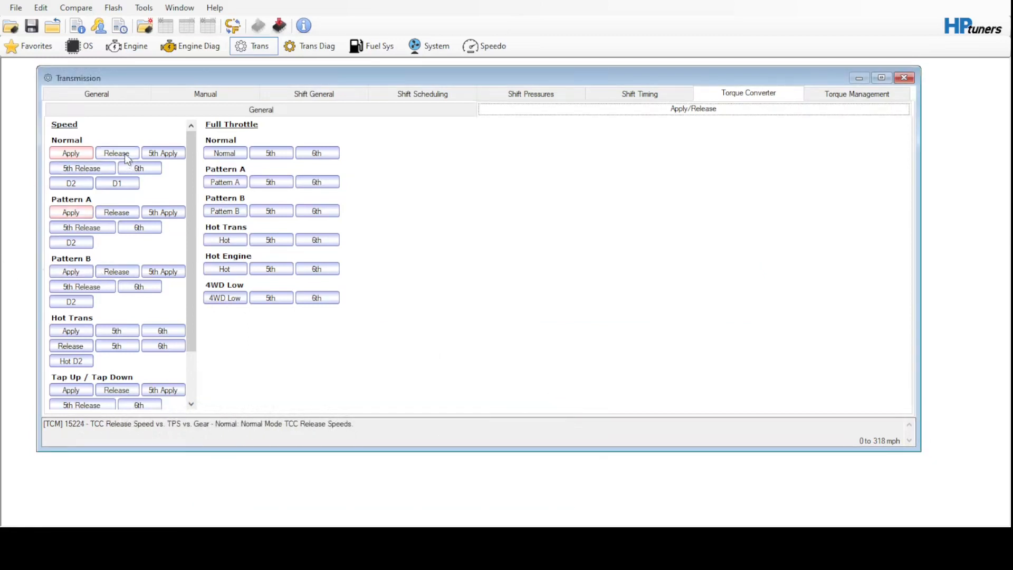
Set every cell of the Normal TCC Release Speed table to 317 mph, copy the table and close it
left_click(125, 153)
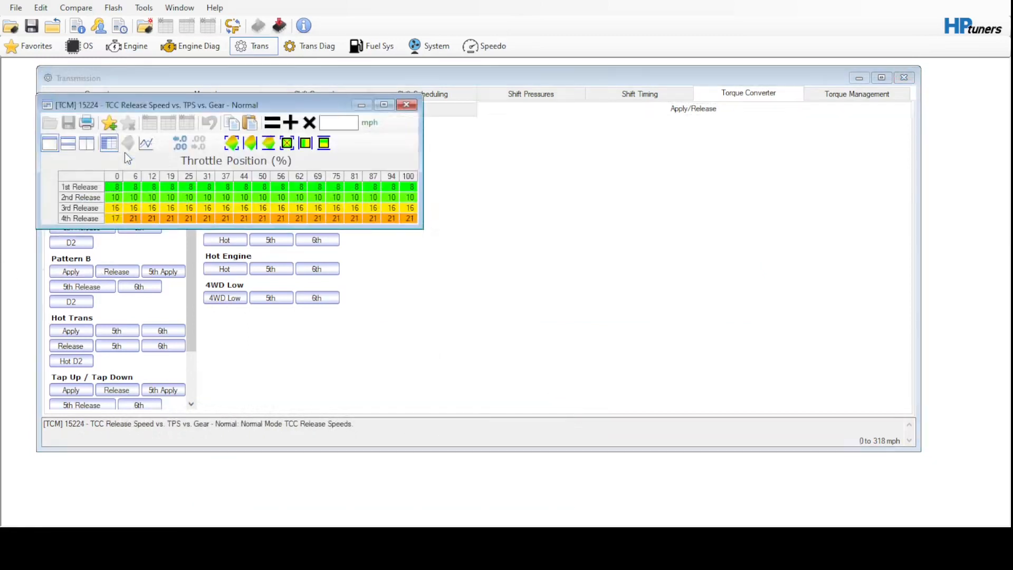
left_click(91, 177)
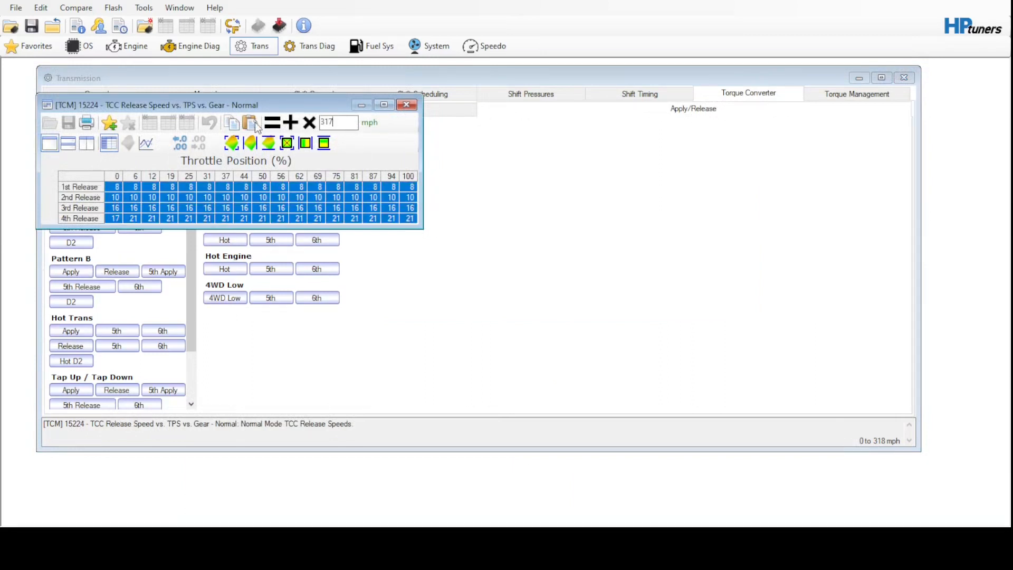
left_click(273, 122)
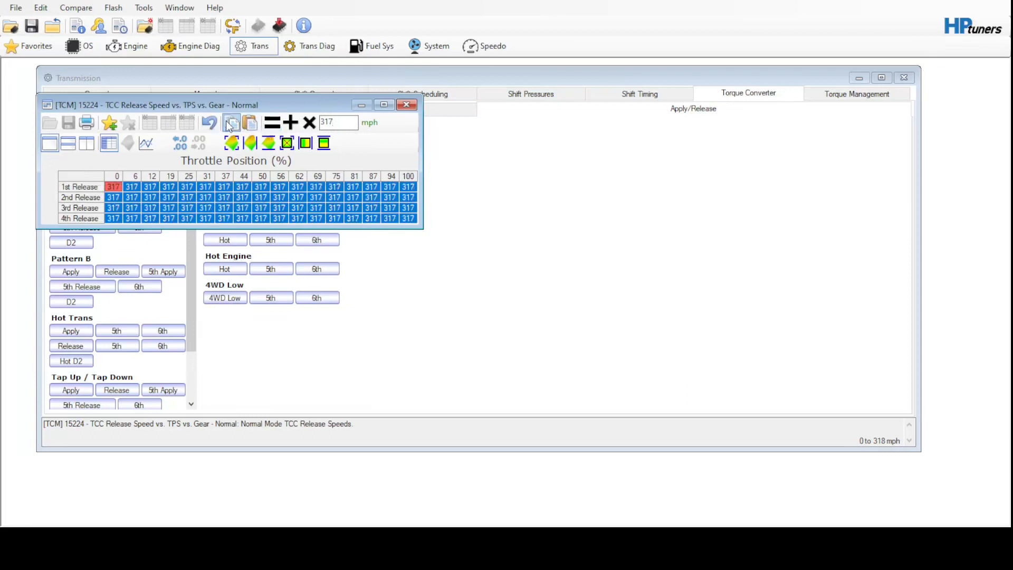
left_click(406, 105)
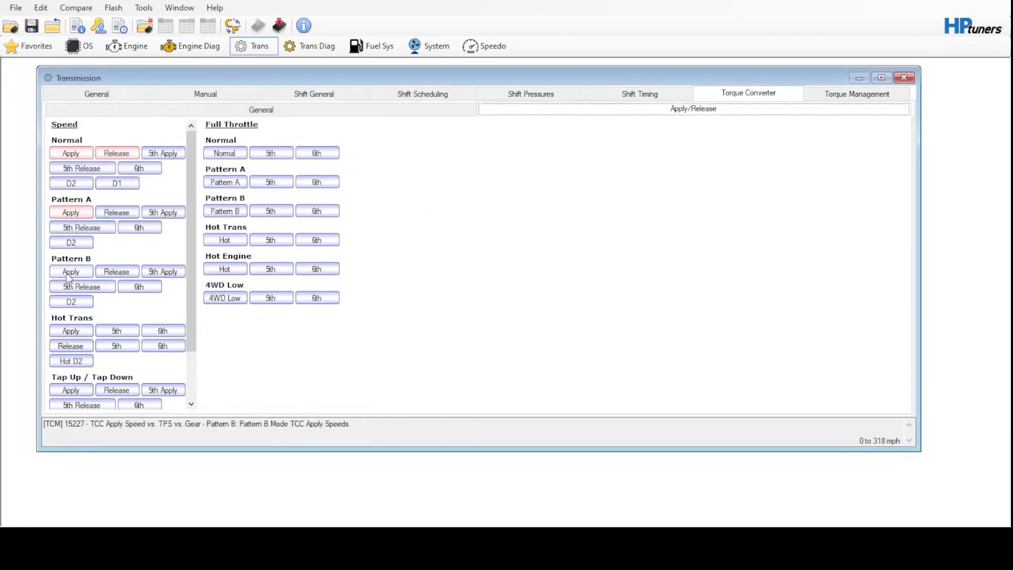
Paste the copied 317 mph values over the whole Pattern A TCC Release Speed table, and check the Pattern B release table
left_click(116, 212)
left_click(123, 209)
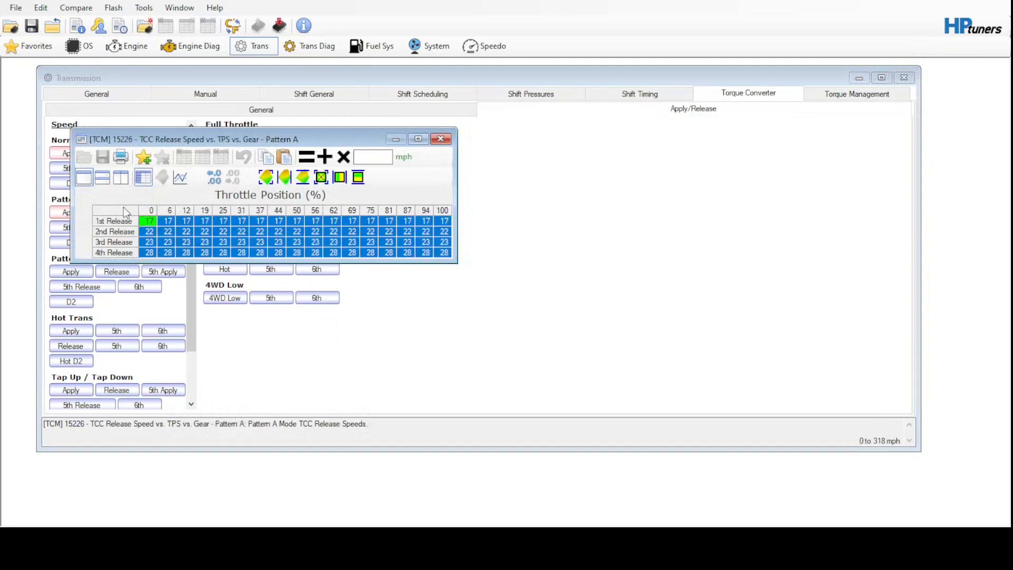
left_click(285, 159)
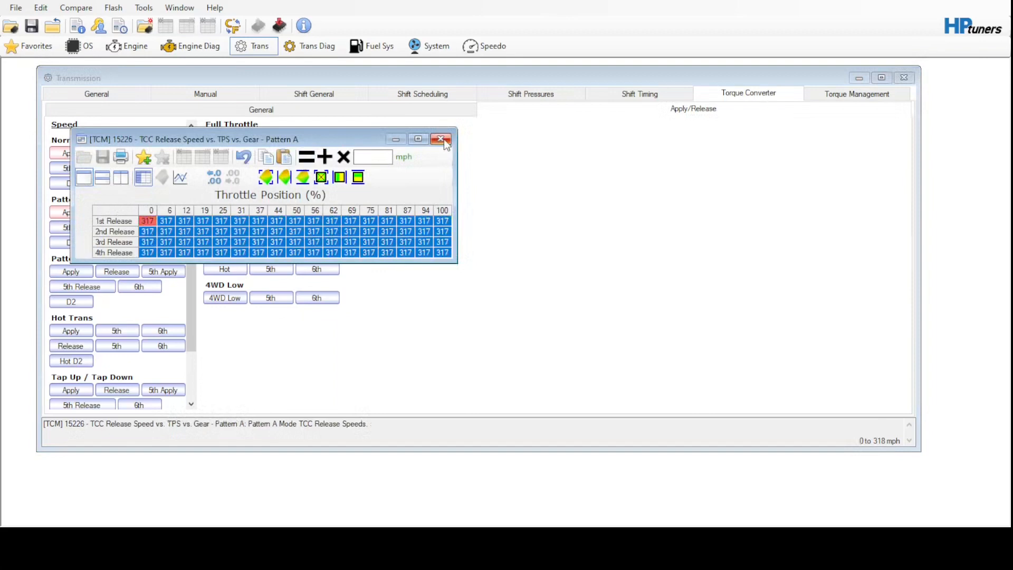
left_click(441, 139)
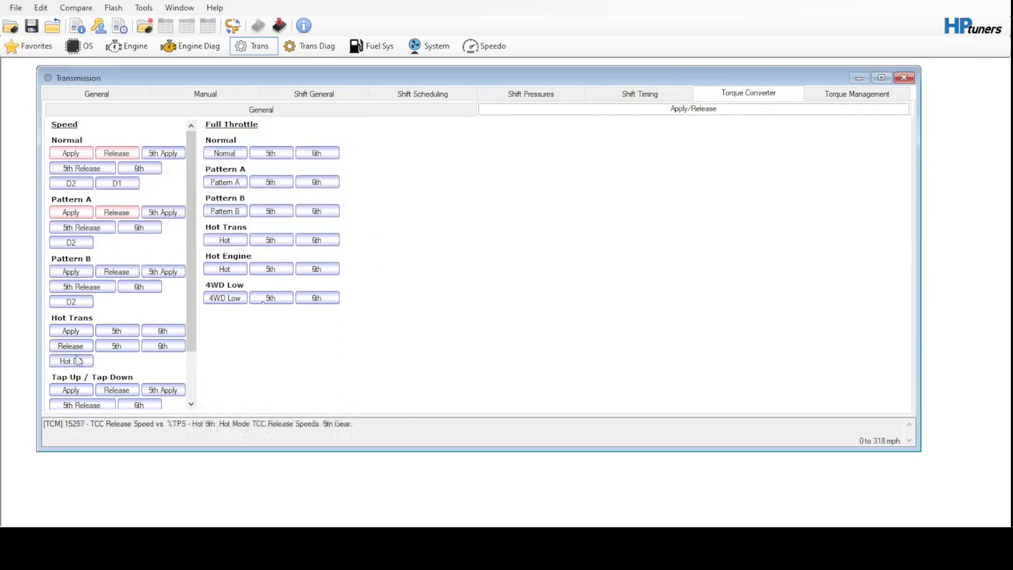
left_click(116, 271)
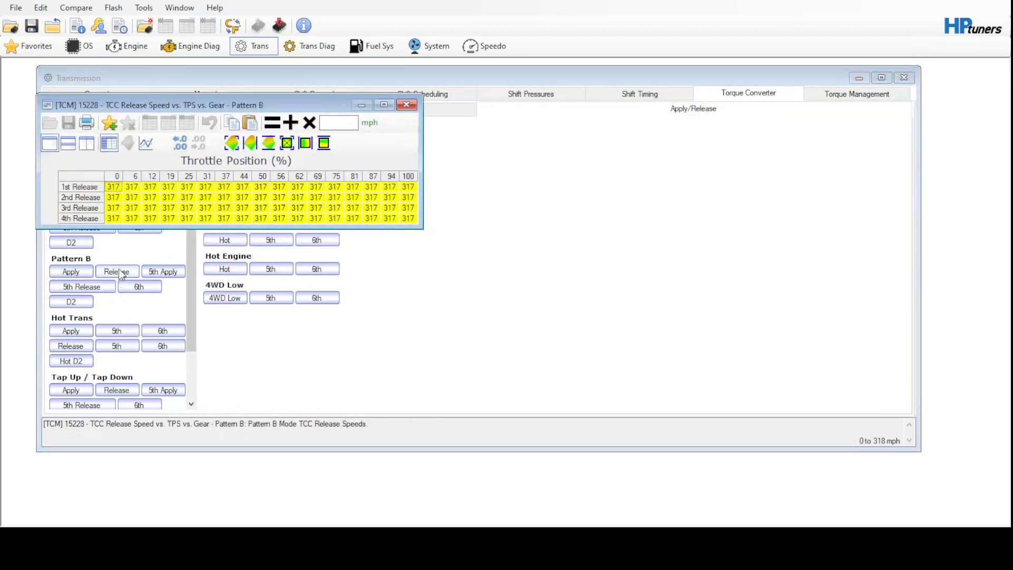
left_click(405, 109)
Set the whole Normal 5th-gear TCC Apply Speed row to 45 mph, copy it and close the table
left_click(170, 156)
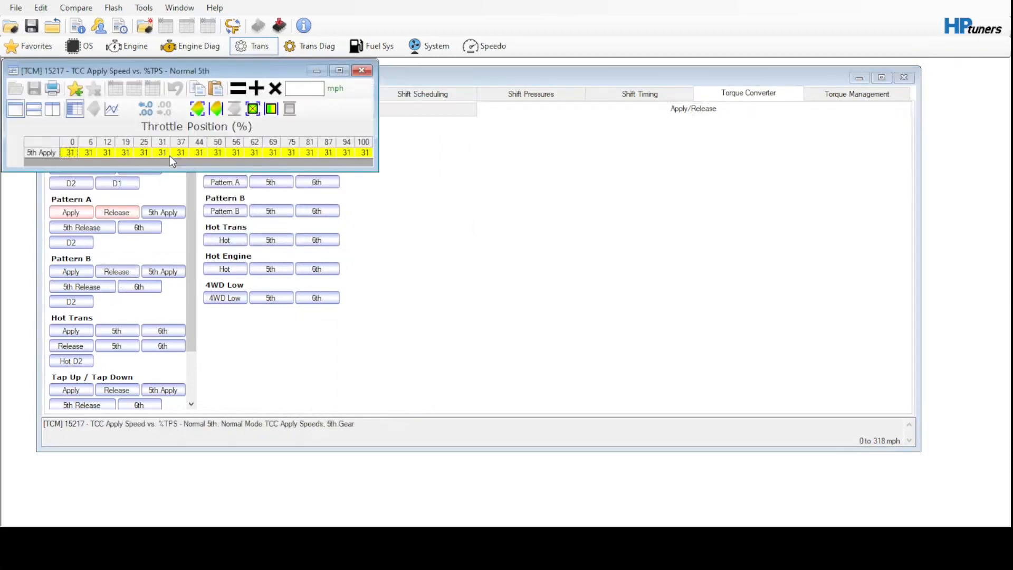
left_click(46, 151)
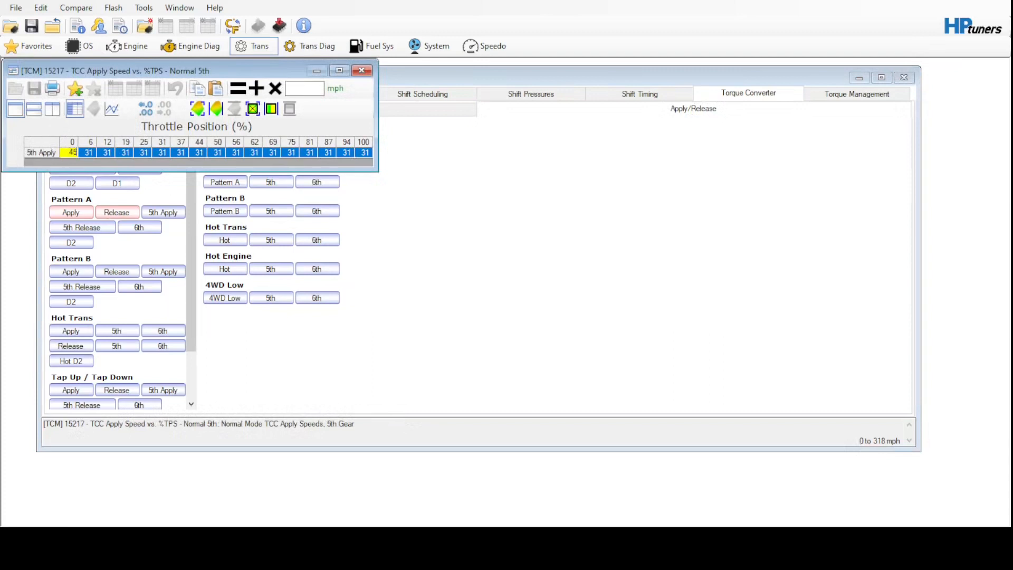
left_click(239, 89)
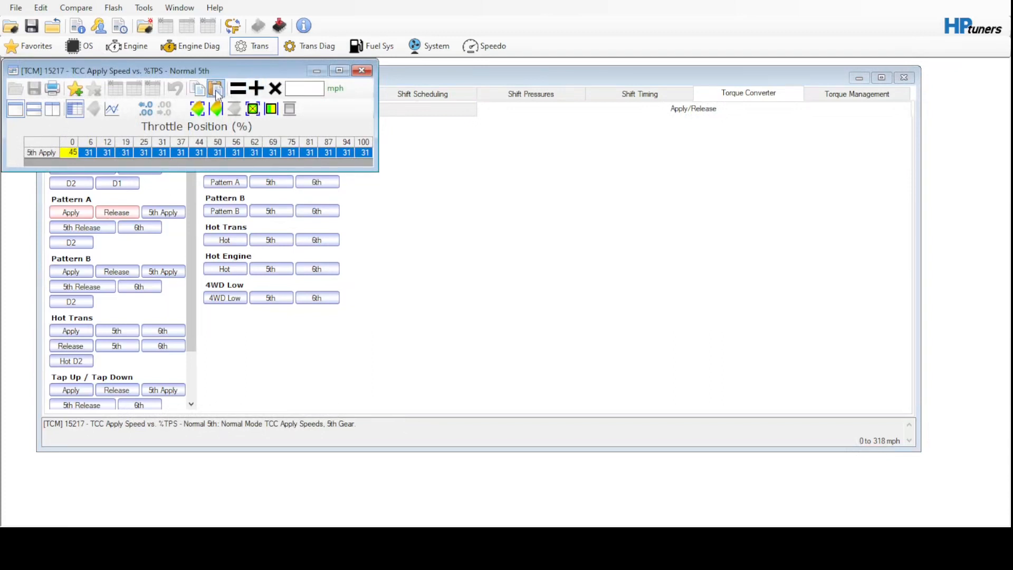
left_click(363, 71)
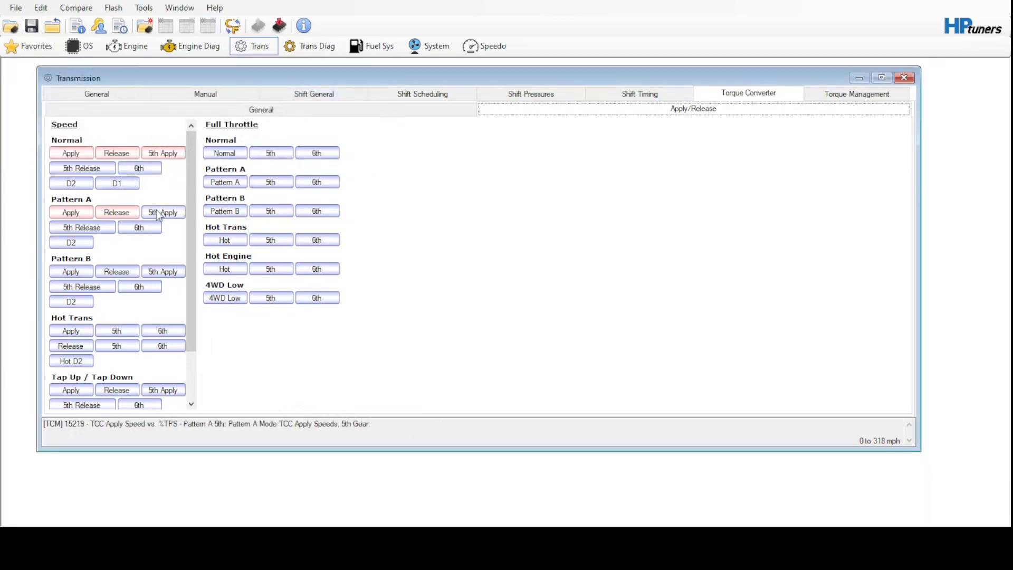
Paste the copied 45 mph row into the Pattern A 5th-gear TCC Apply Speed table and close it
left_click(158, 214)
left_click(138, 237)
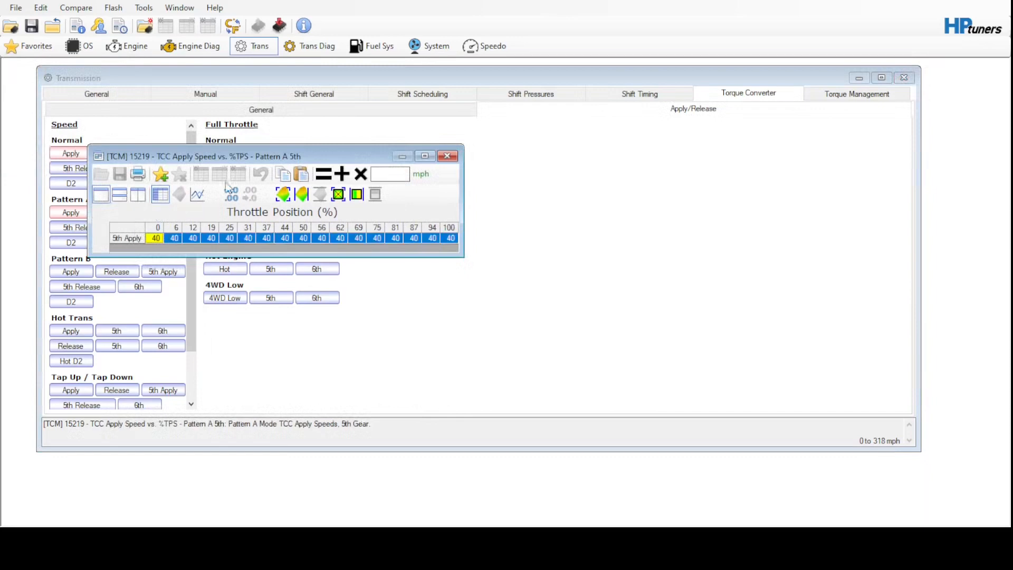
left_click(299, 177)
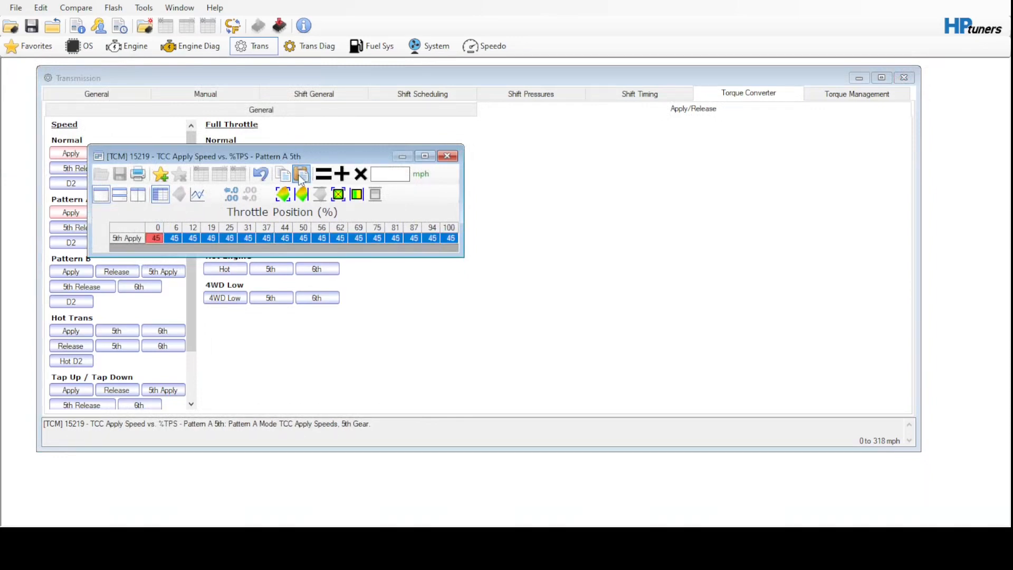
left_click(447, 156)
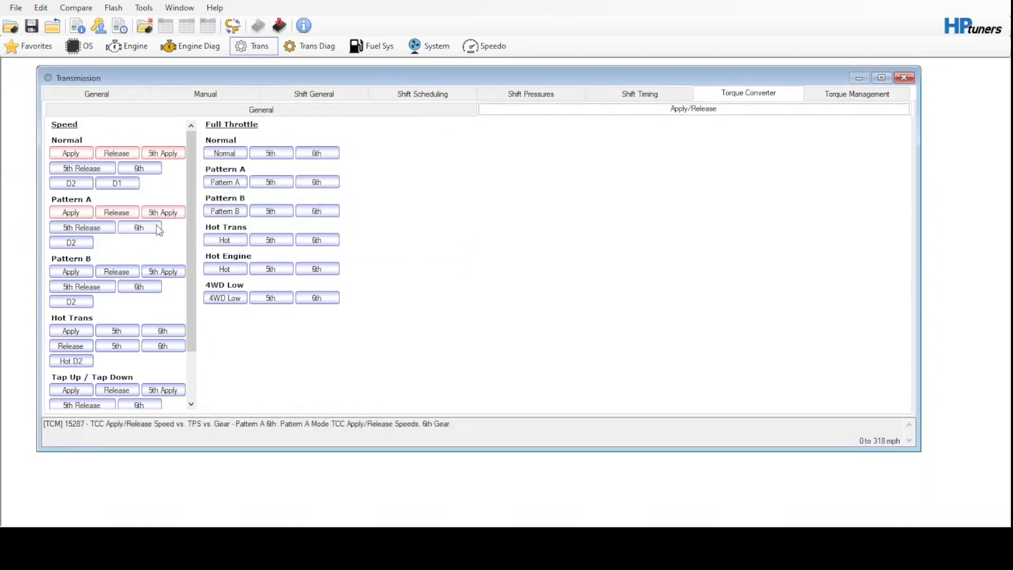
Check the Pattern B TCC Release Speed table and the Pattern B 5th-gear TCC Apply Speed table
left_click(124, 272)
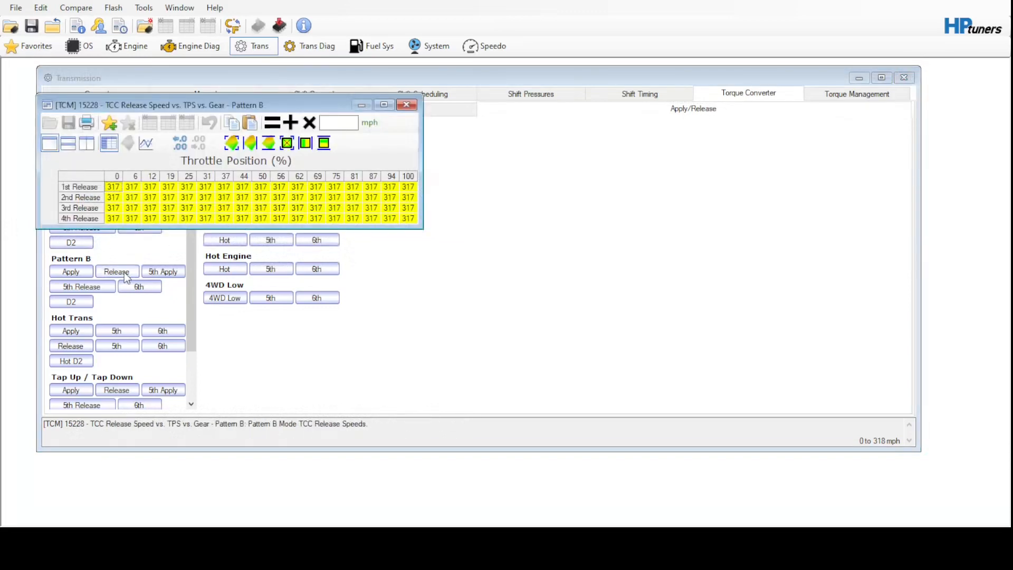
left_click(406, 105)
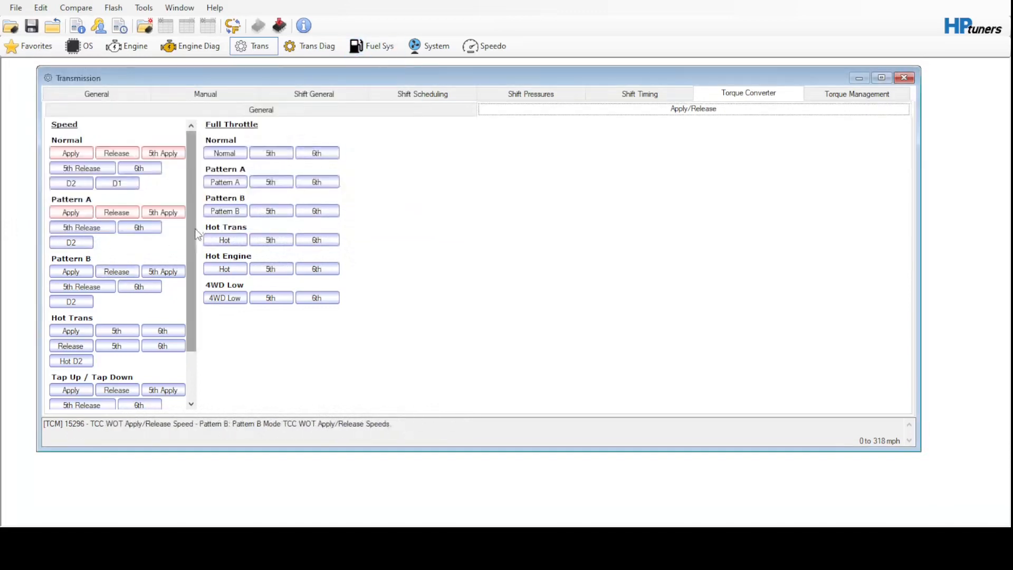
left_click(159, 274)
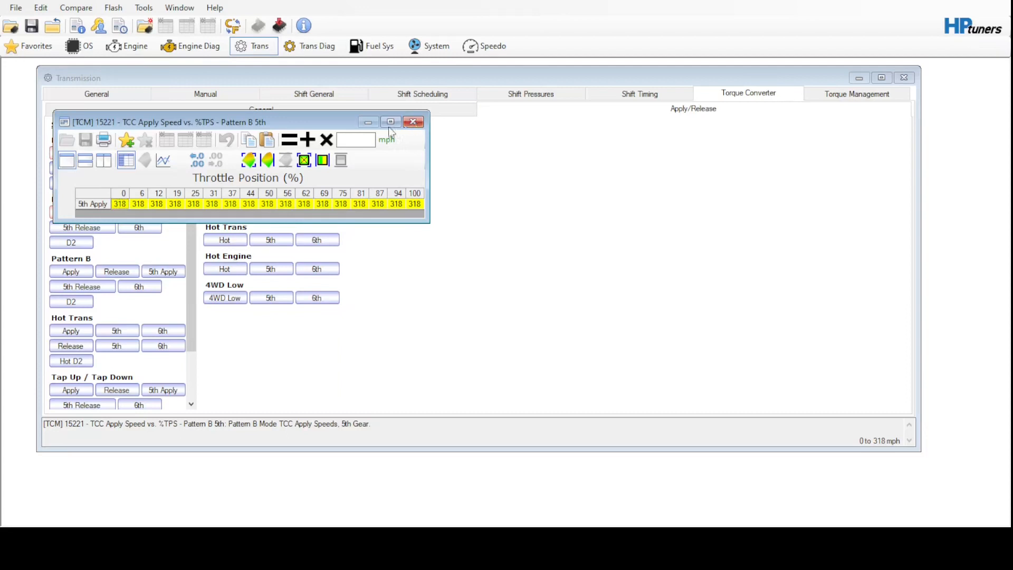
left_click(413, 122)
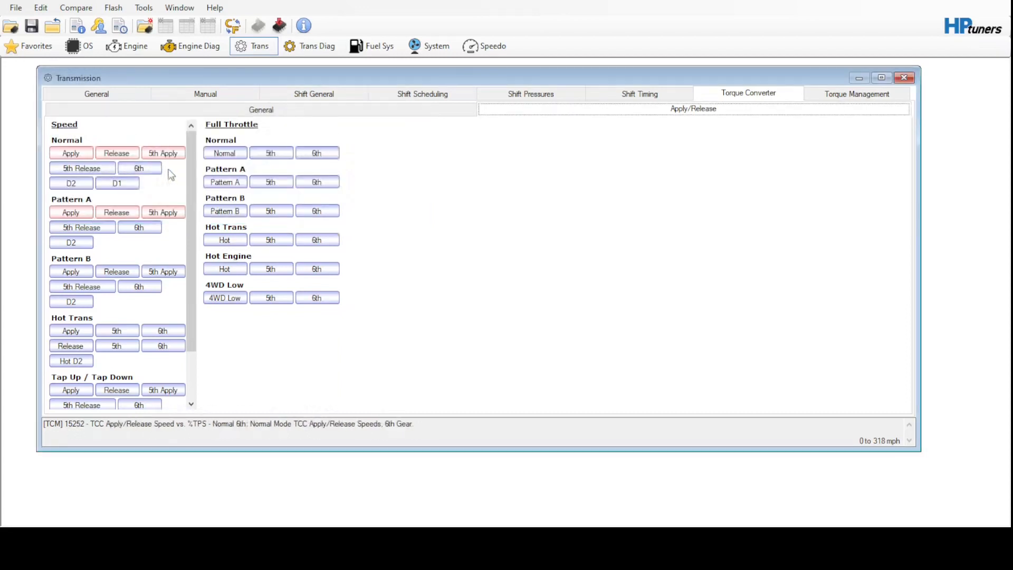
Set the whole Normal 5th-gear TCC Release Speed row to 40 mph, copy it and close the table
left_click(112, 169)
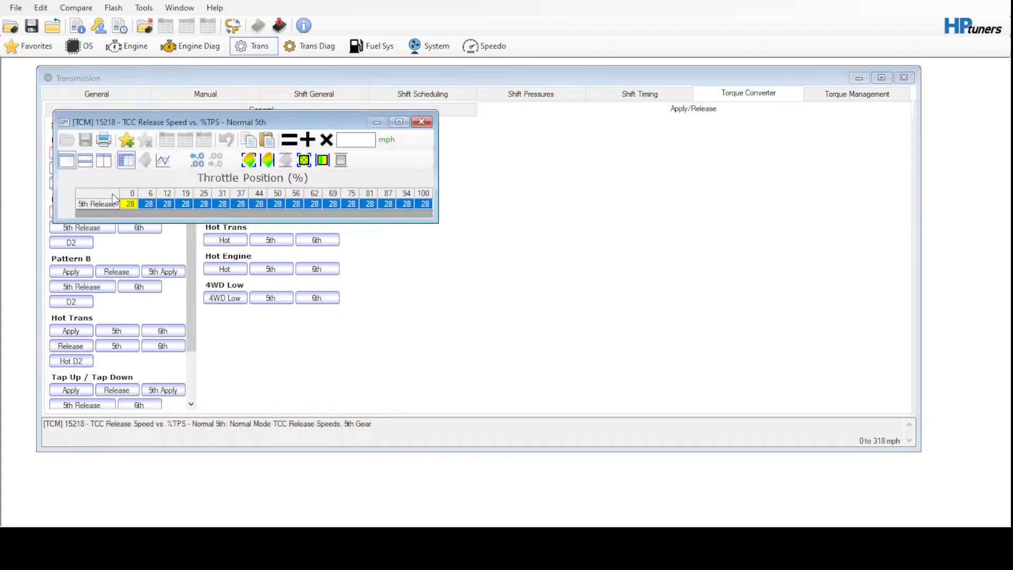
left_click(355, 140)
left_click(290, 140)
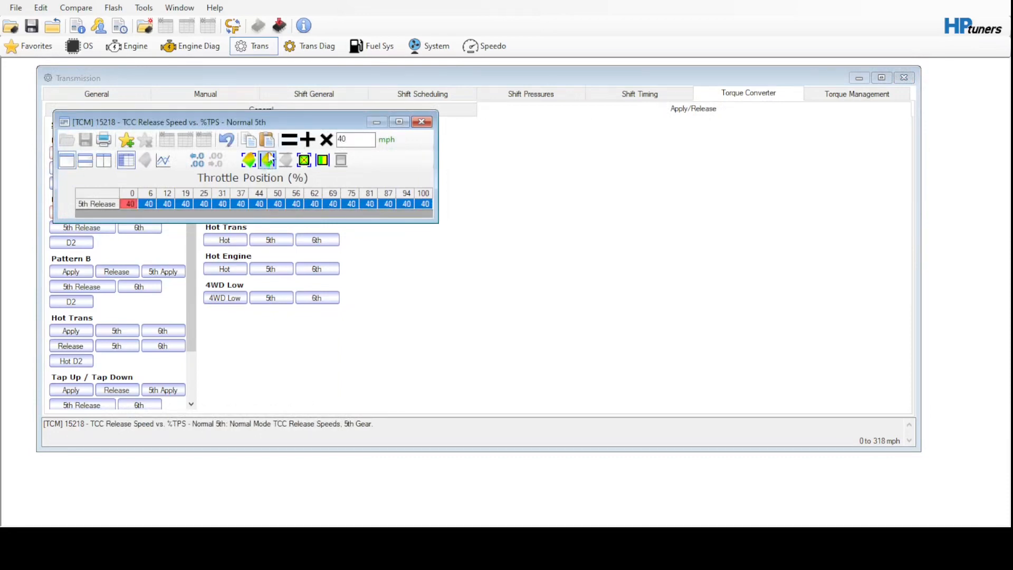
left_click(421, 122)
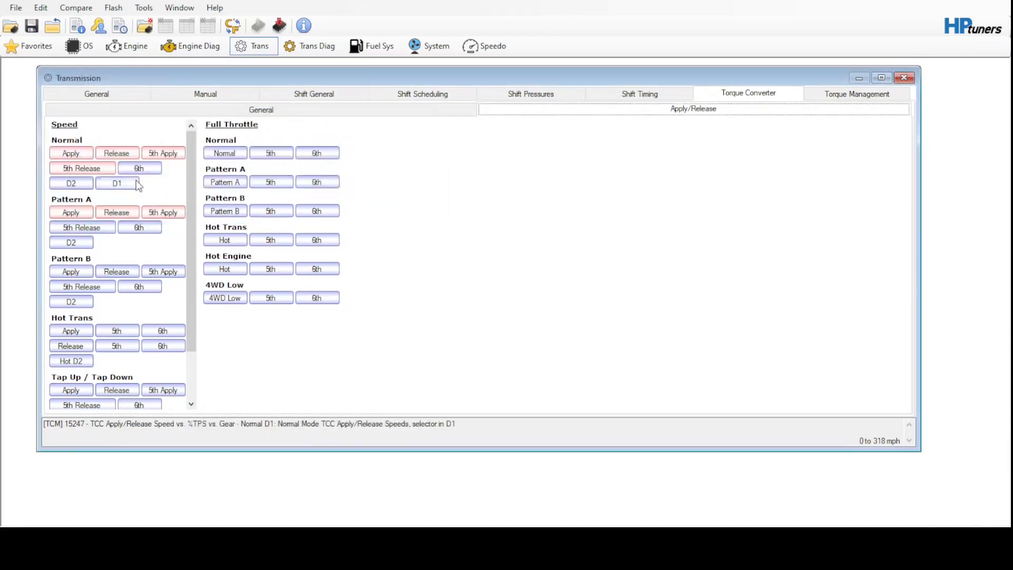
Paste the copied 40 mph row into the Pattern A 5th-gear TCC Release Speed table and close it
left_click(81, 228)
left_click(161, 246)
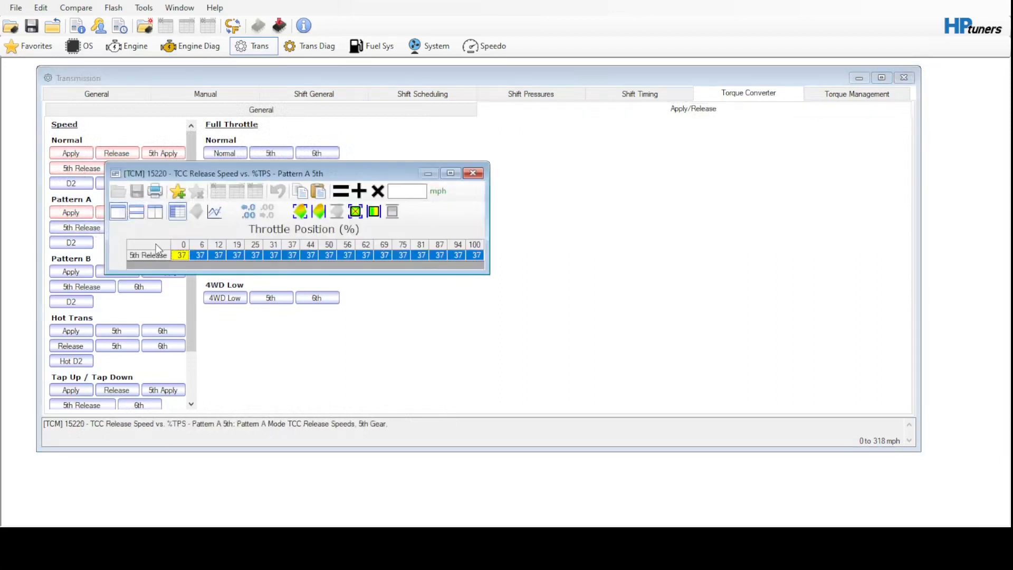
left_click(319, 191)
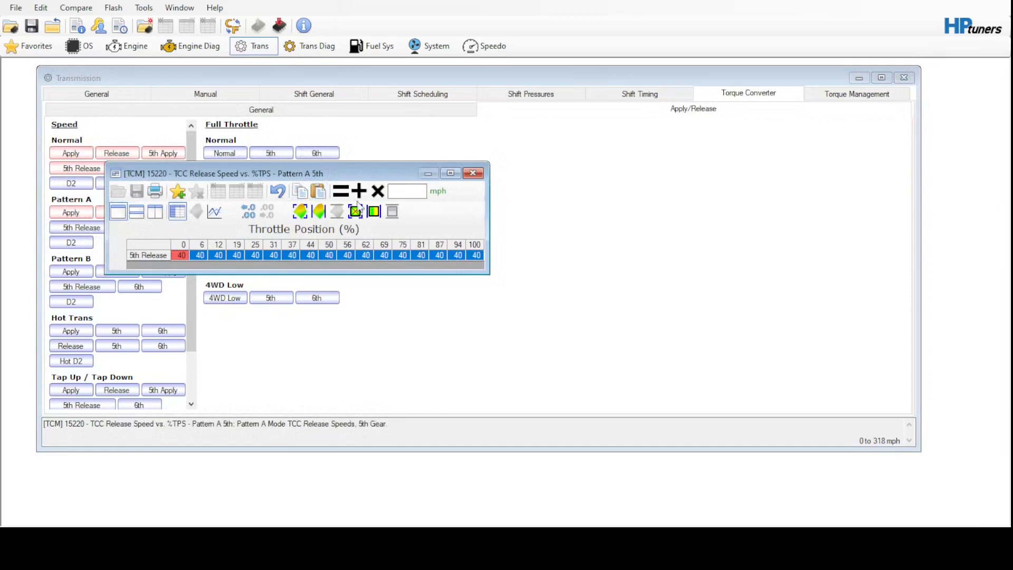
left_click(473, 174)
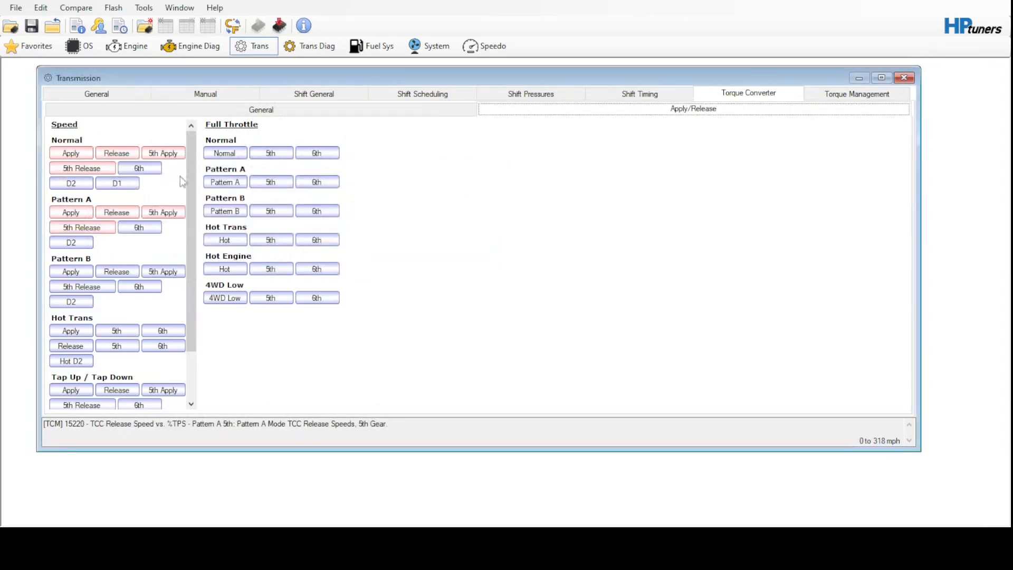
In the Normal 6th-gear TCC Apply/Release Speed table, set the apply row to 45 mph and the release row to 40 mph
left_click(142, 170)
left_click(105, 207)
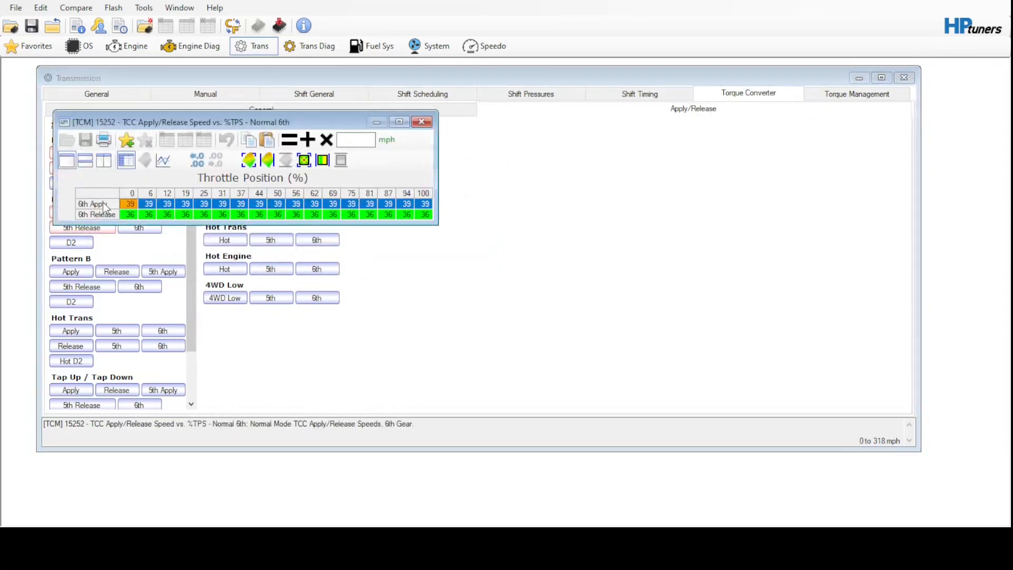
left_click(359, 139)
left_click(289, 140)
left_click(103, 215)
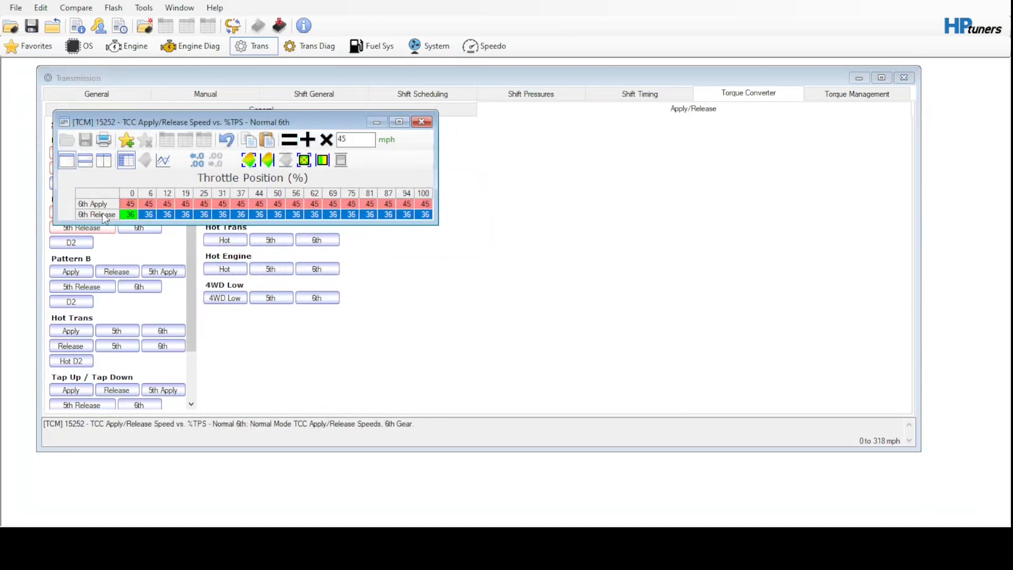
left_click(360, 141)
left_click(289, 140)
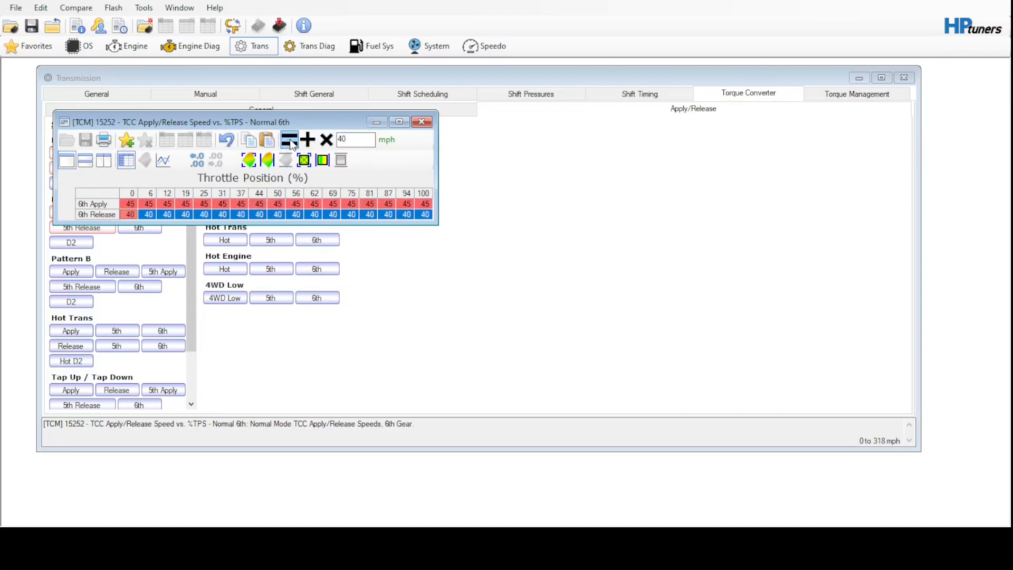
left_click(422, 122)
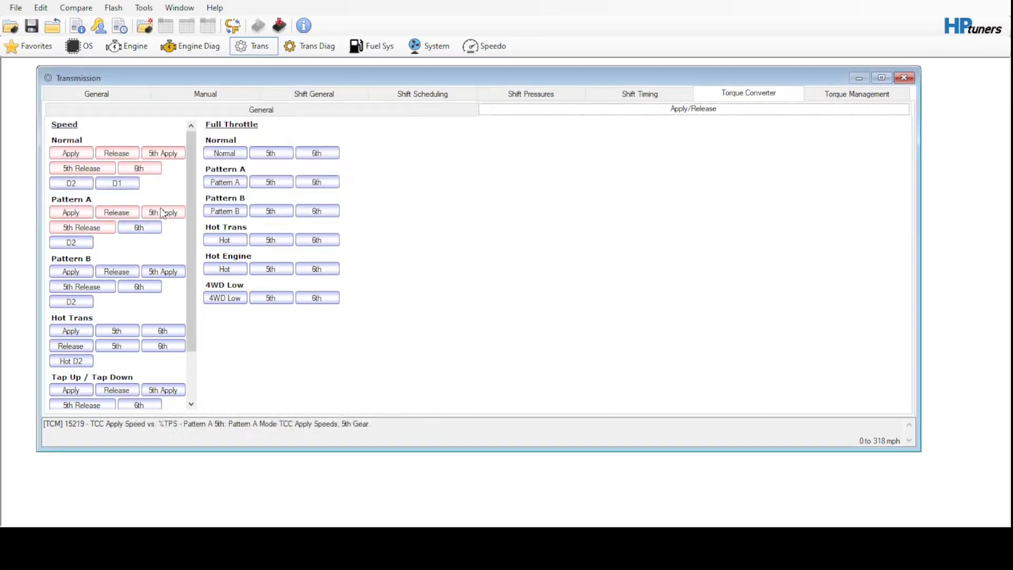
In the Pattern A 6th-gear TCC Apply/Release Speed table, set the apply row to 45 mph and the release row to 40 mph
left_click(139, 228)
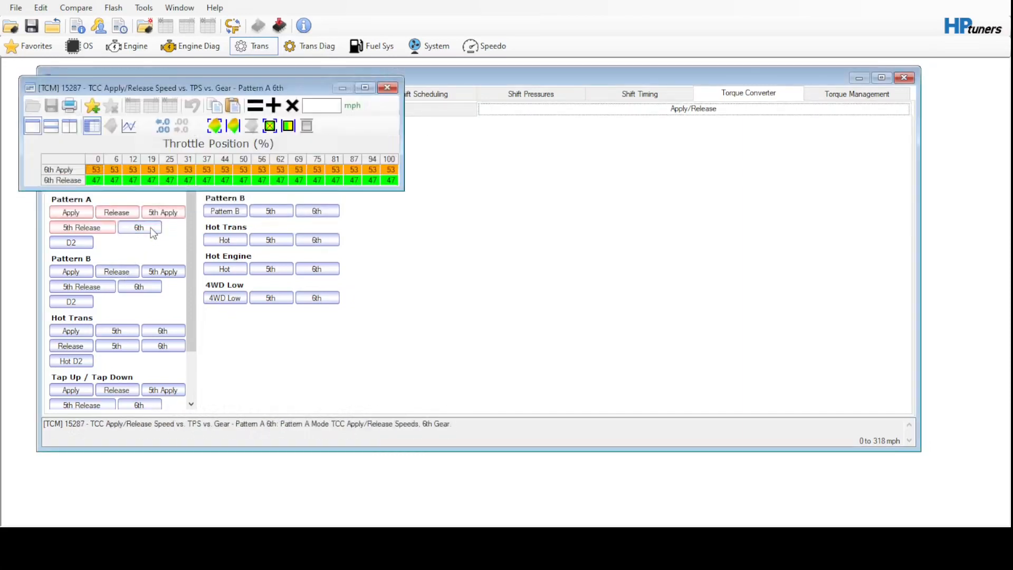
left_click(73, 171)
left_click(330, 108)
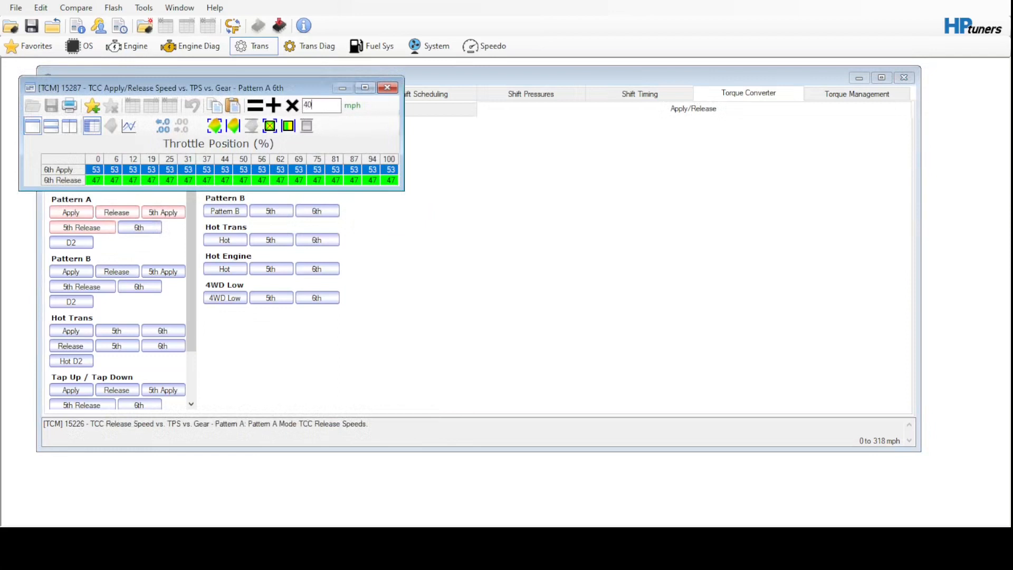
left_click(256, 105)
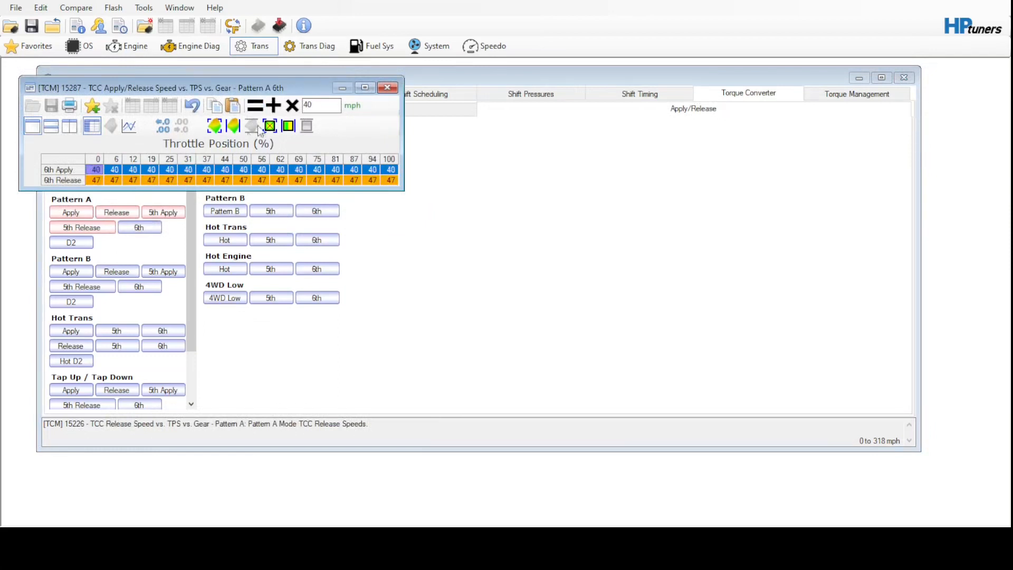
left_click(328, 105)
left_click(256, 106)
left_click(63, 180)
left_click(327, 105)
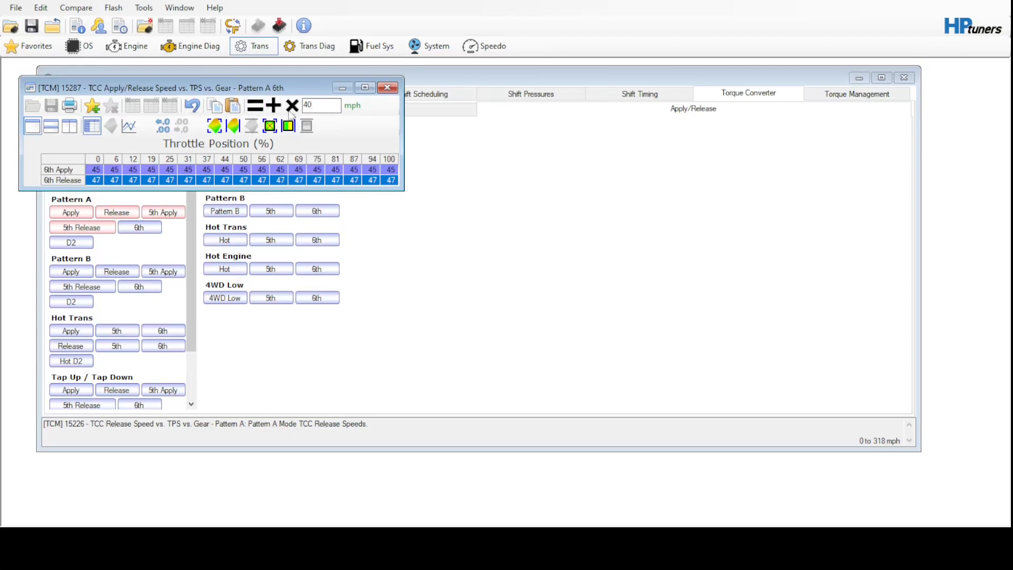
left_click(256, 106)
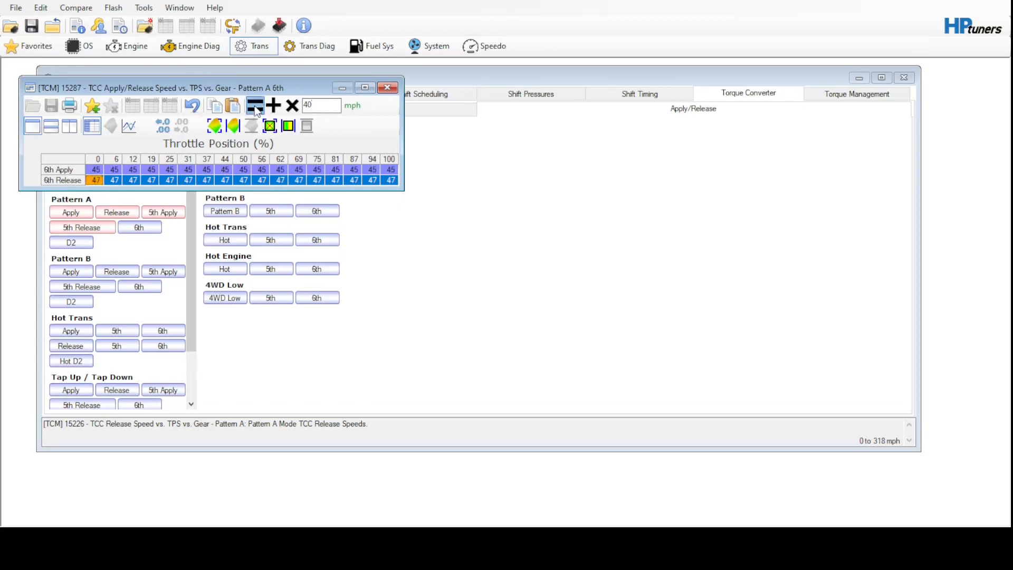
left_click(387, 88)
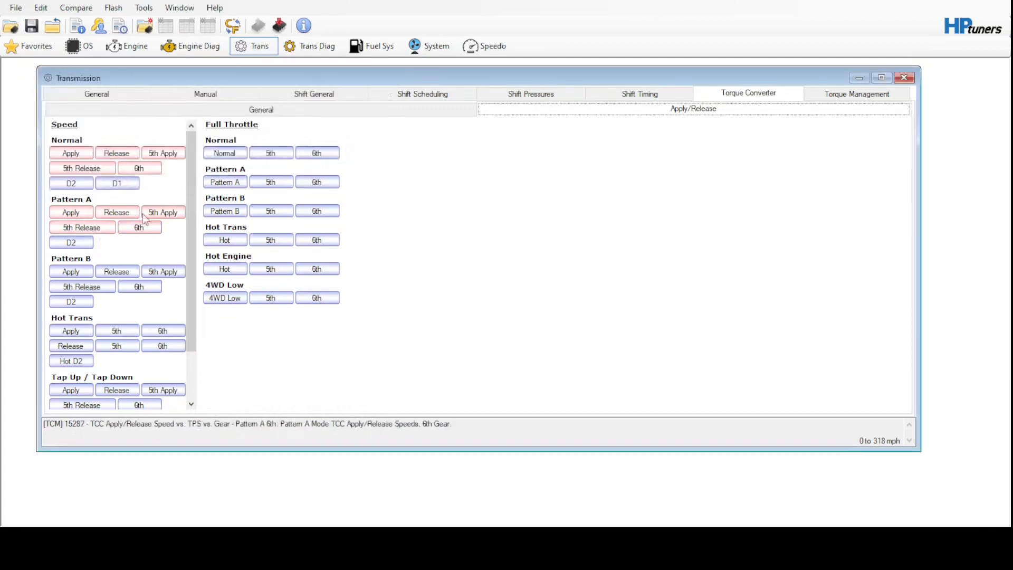
Set every cell of the 1st-gear TCC Desired Slip AC Off table to 0 rpm, copy the cells and close the table
left_click(348, 111)
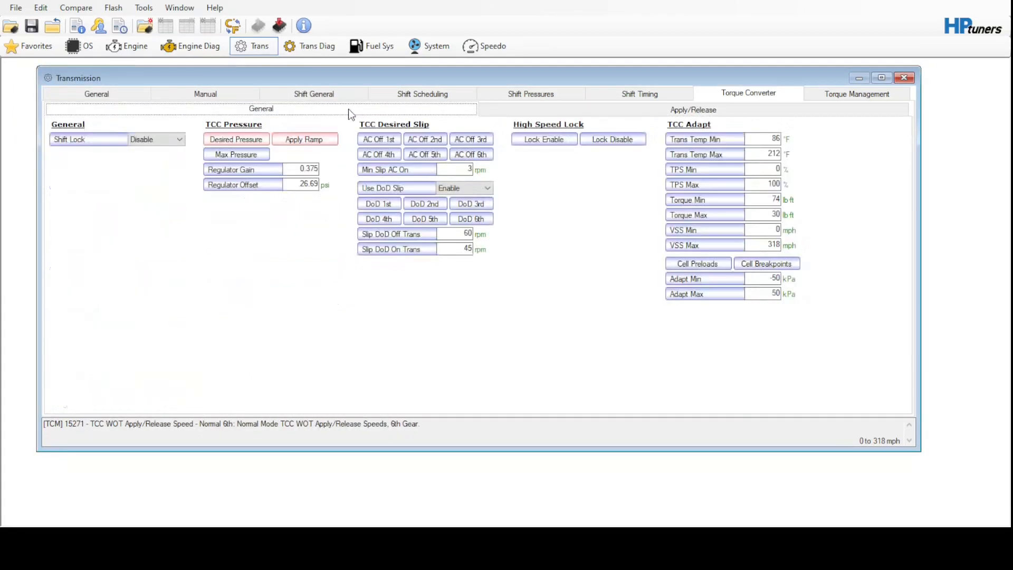
left_click(385, 139)
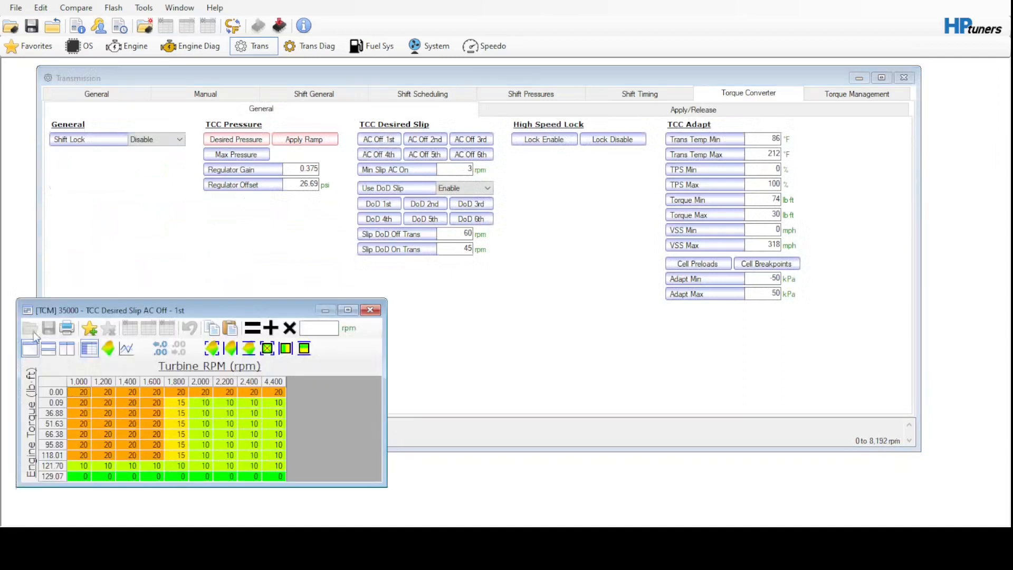
left_click(54, 382)
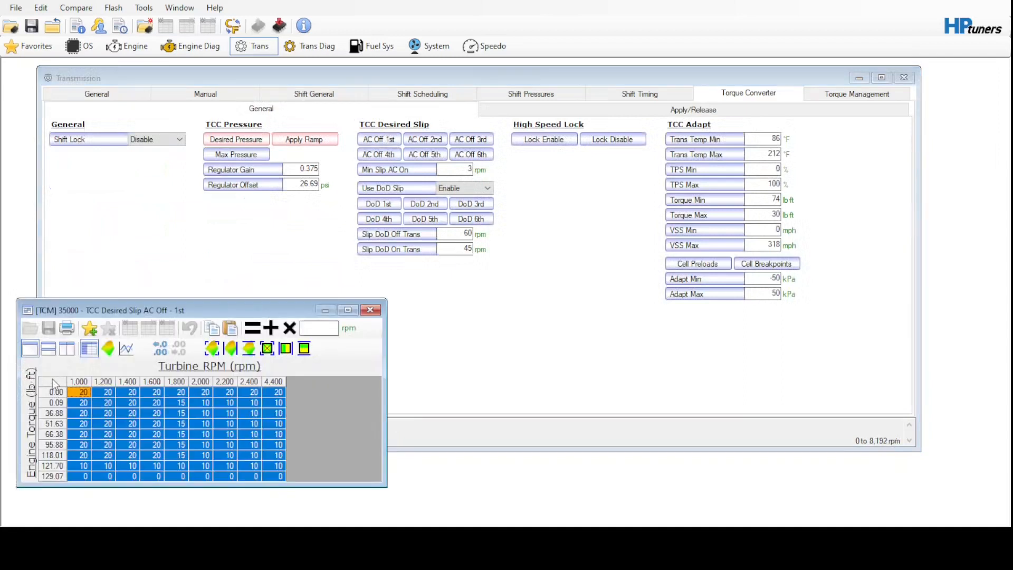
left_click(319, 328)
left_click(258, 327)
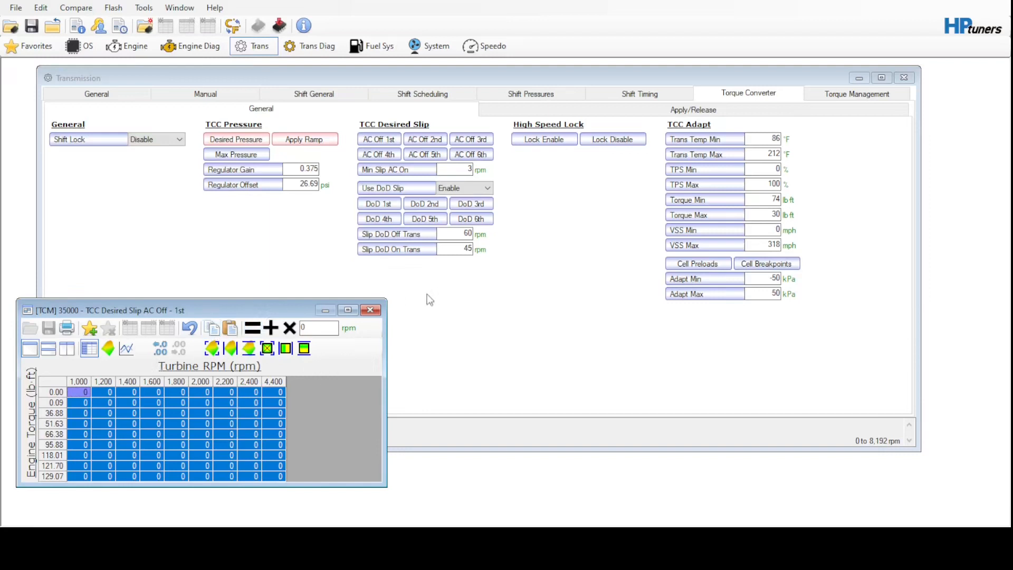
left_click(372, 310)
Paste the copied 0 rpm values over the whole 2nd-gear and 3rd-gear TCC Desired Slip AC Off tables
left_click(425, 139)
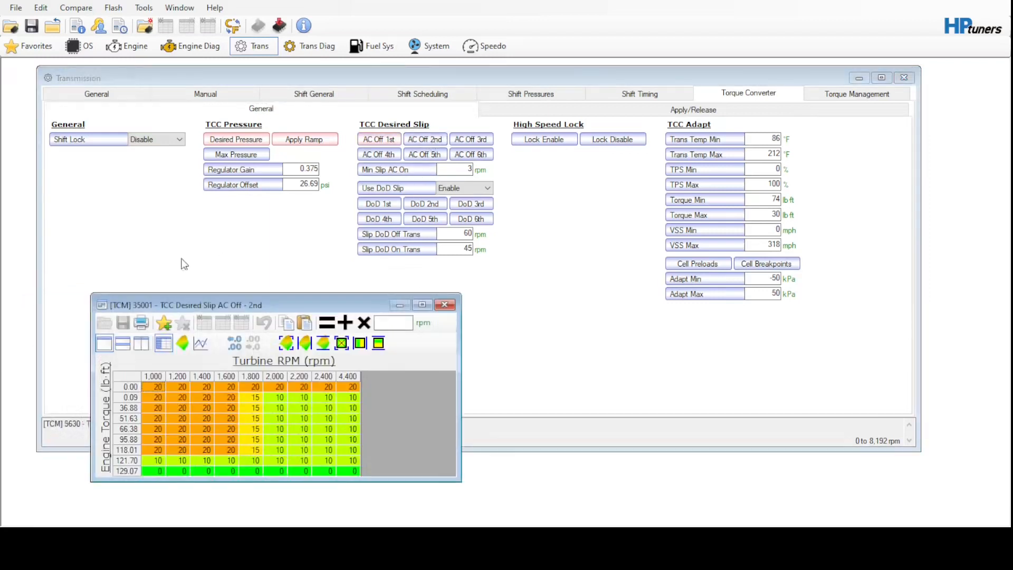
left_click(128, 381)
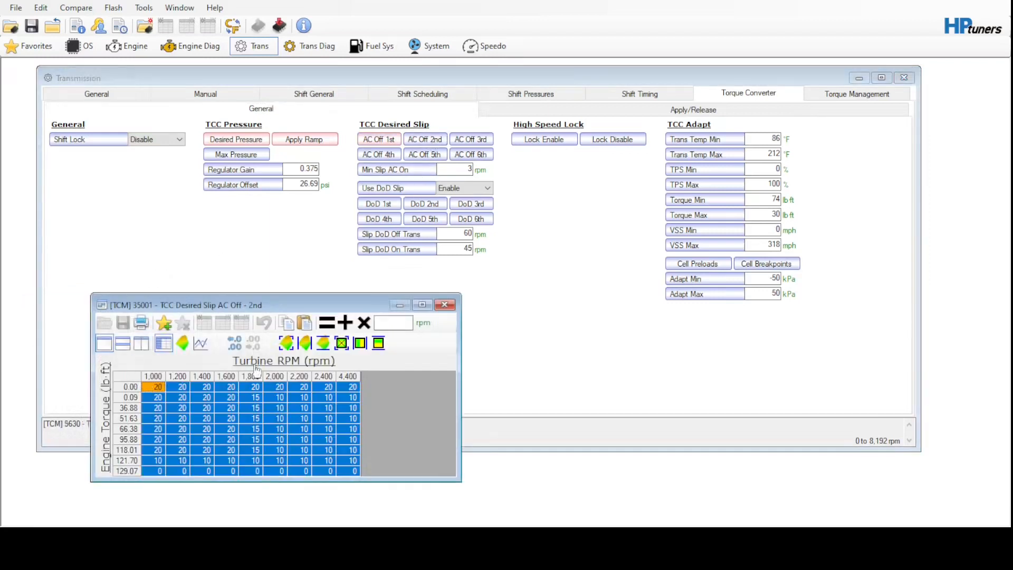
left_click(304, 323)
left_click(445, 306)
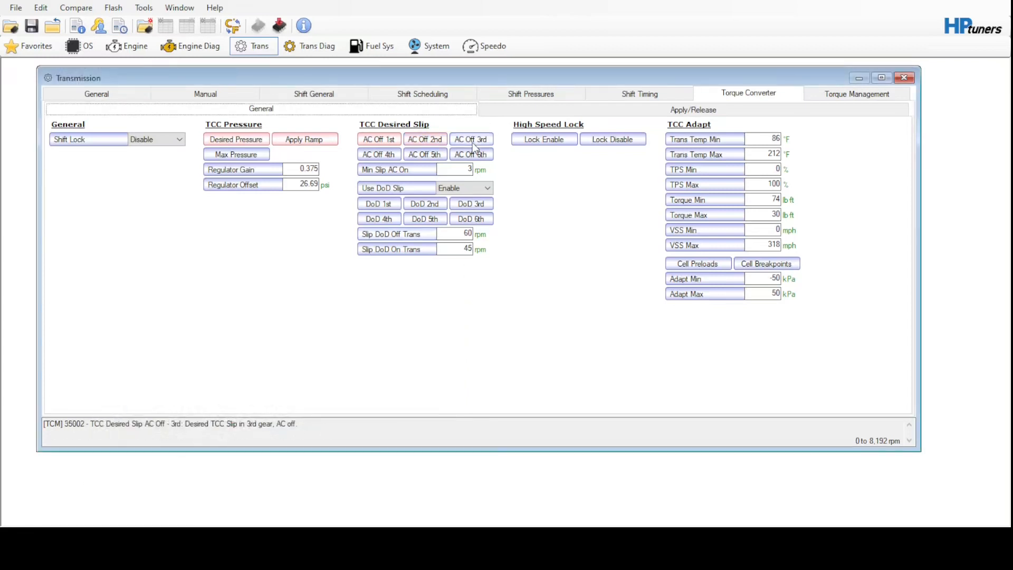
left_click(473, 141)
left_click(194, 389)
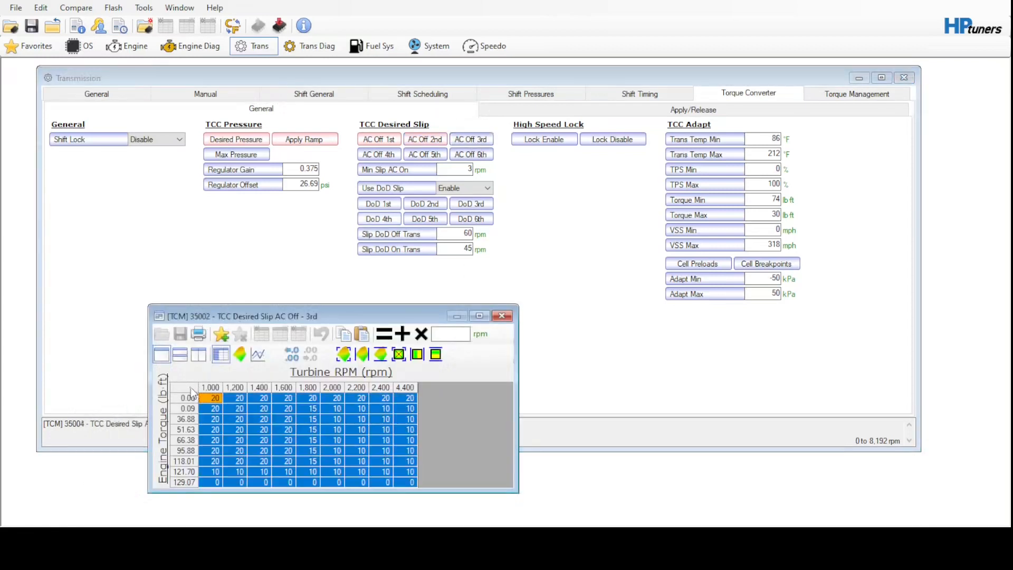
left_click(361, 335)
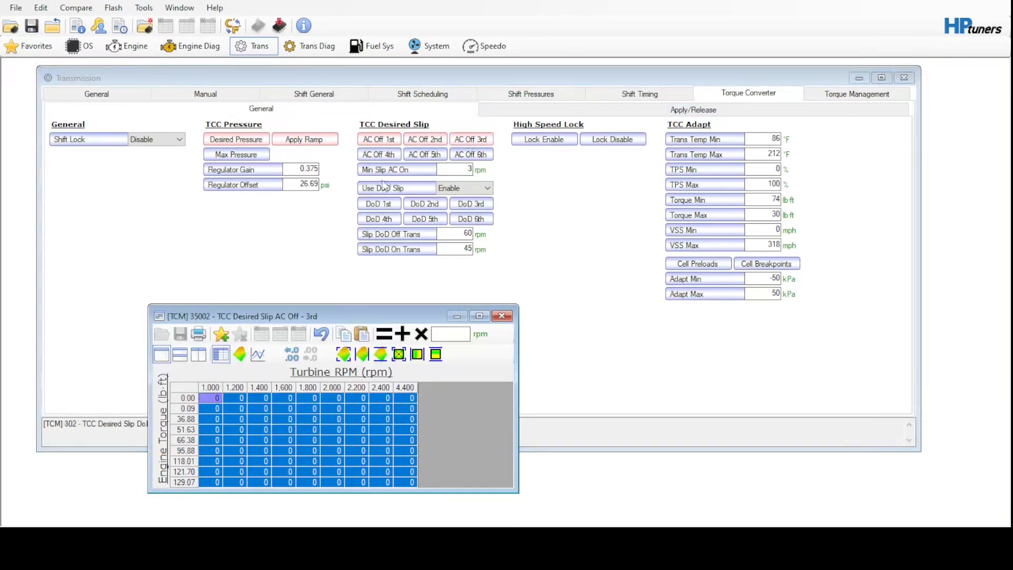
Paste the copied 0 rpm values over the 4th-gear and 5th-gear TCC Desired Slip AC Off tables, closing each one
left_click(385, 155)
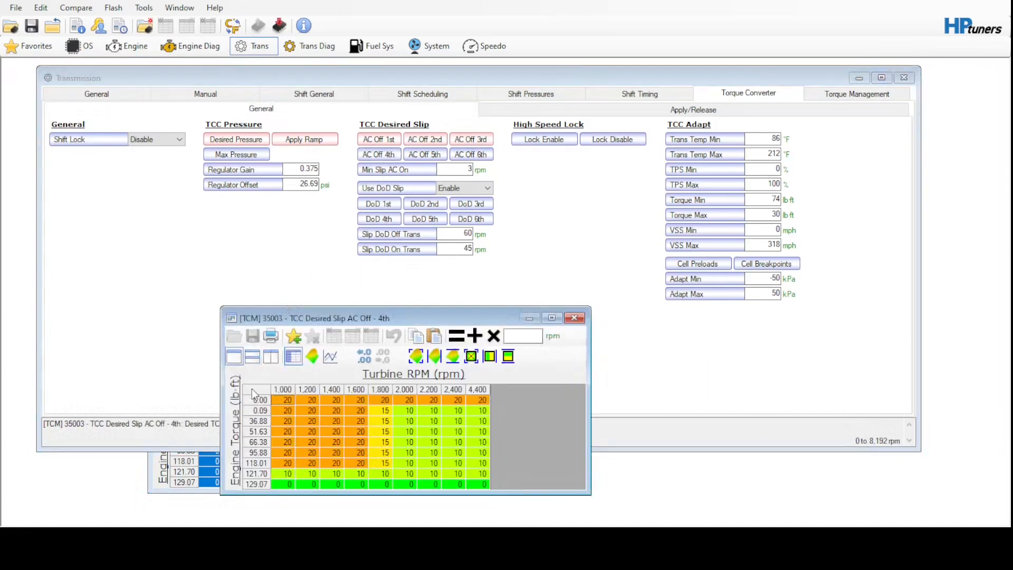
left_click(252, 393)
left_click(434, 336)
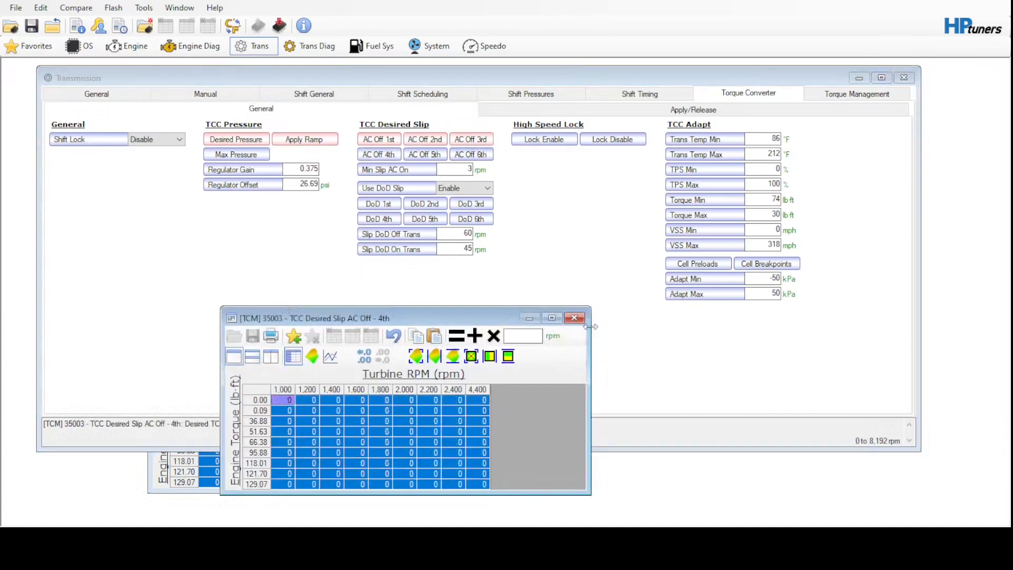
left_click(574, 318)
left_click(437, 155)
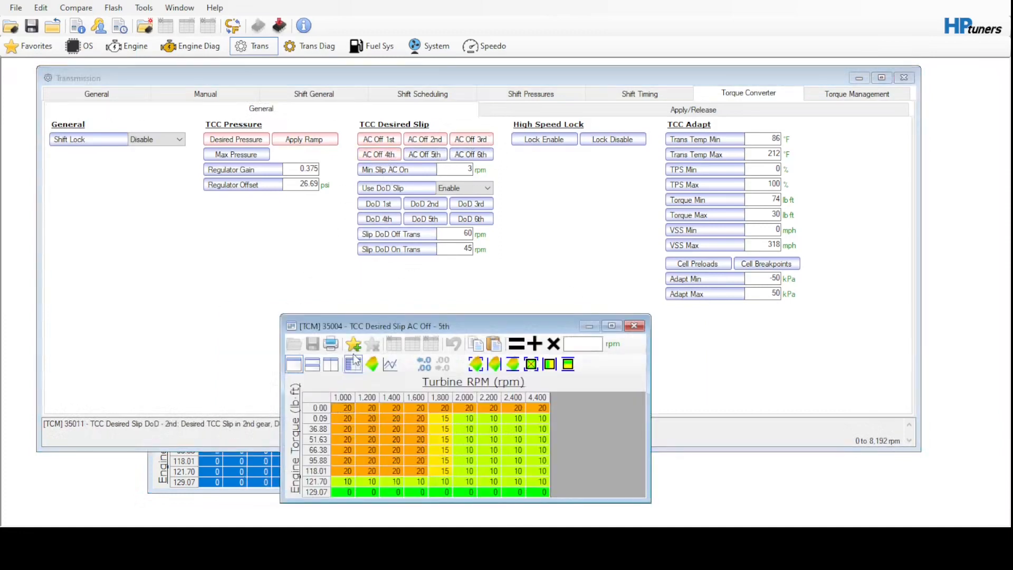
left_click(319, 399)
left_click(495, 344)
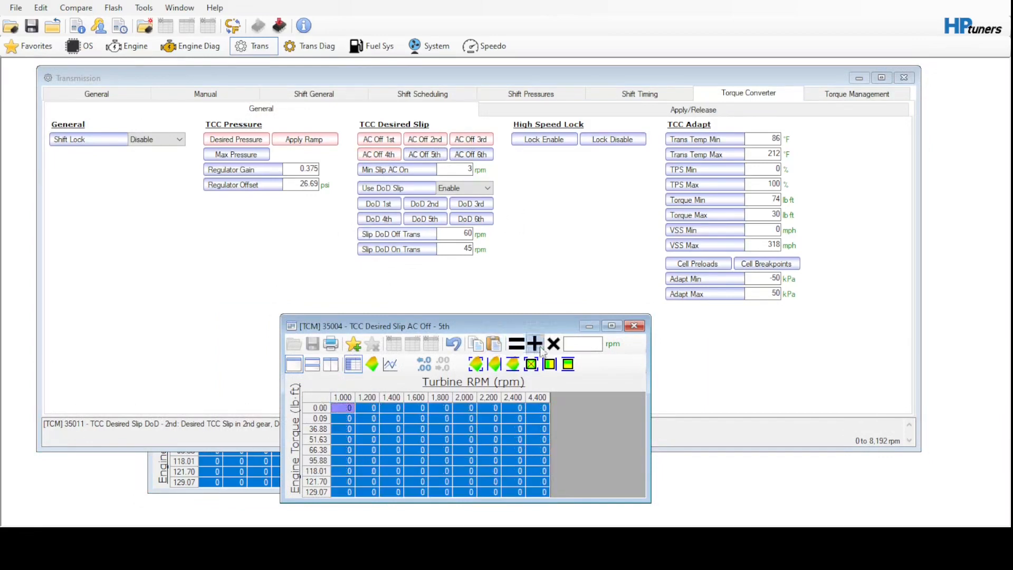
left_click(634, 325)
Paste the copied 0 rpm values over the whole 6th-gear TCC Desired Slip AC Off table and close it
left_click(482, 155)
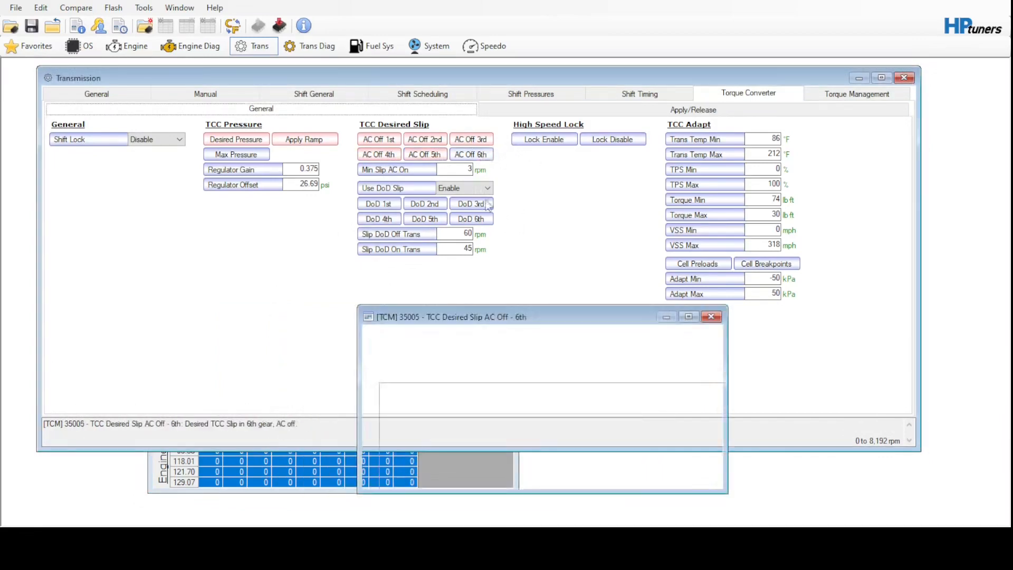
left_click(395, 391)
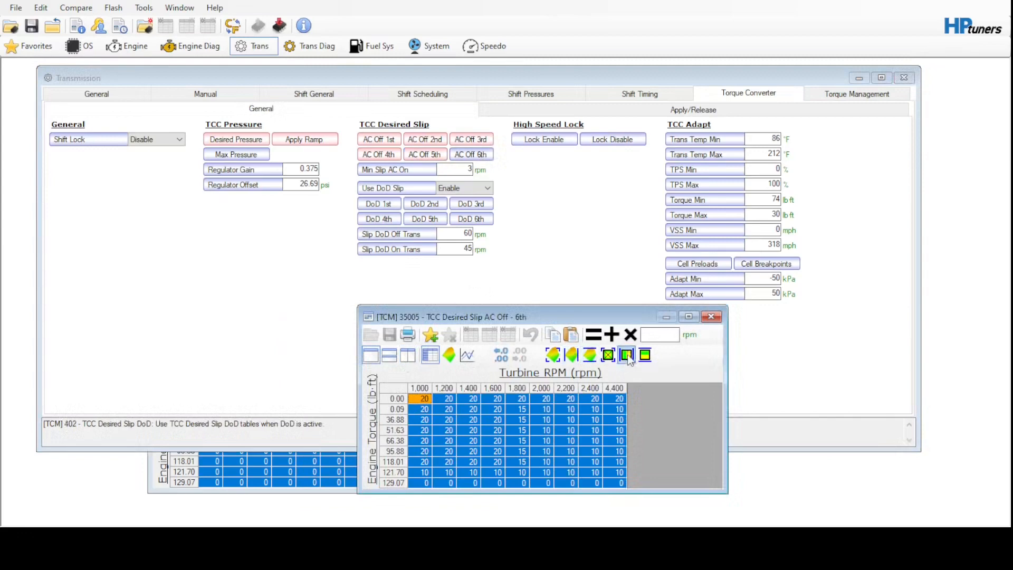
left_click(571, 335)
left_click(711, 317)
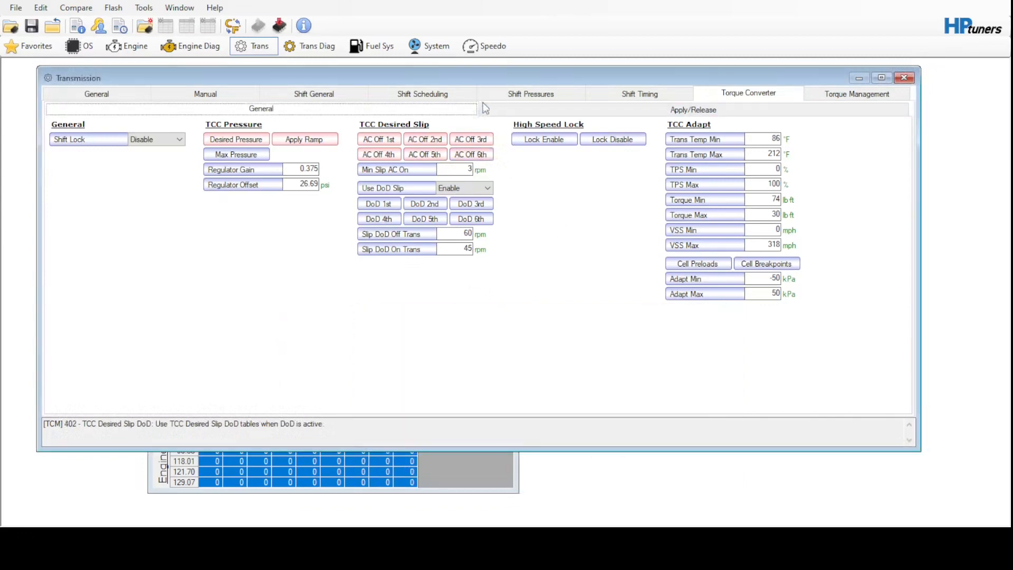
Set the TCC desired Min Slip AC On to 0 rpm and switch Use DoD Slip to Disable
left_click(420, 170)
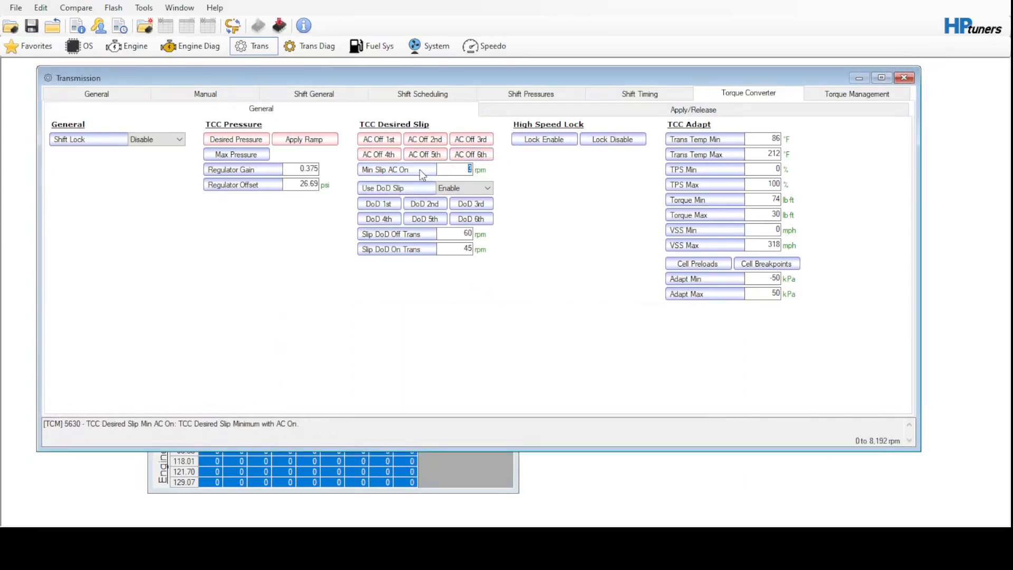
type("0")
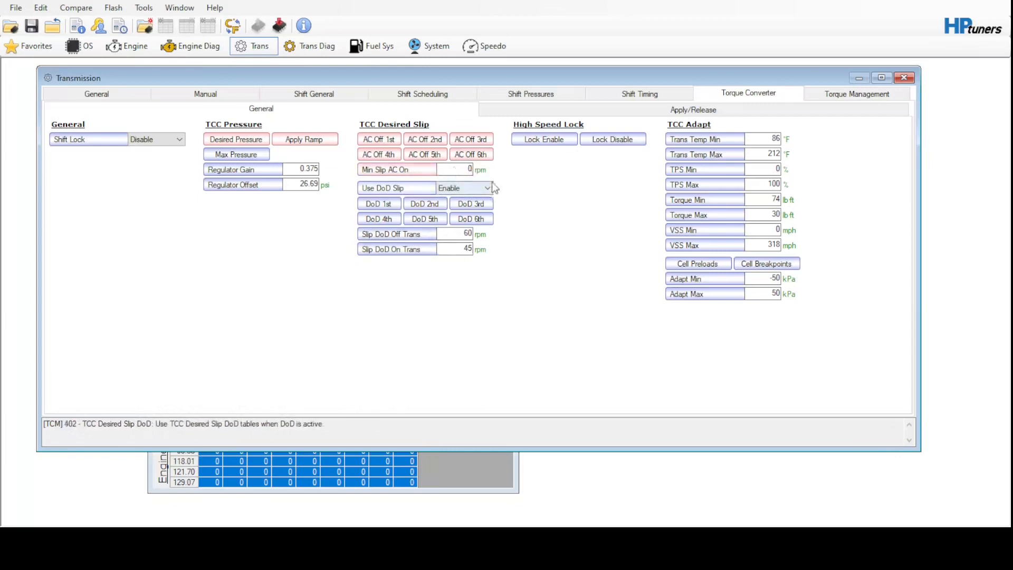
left_click(465, 199)
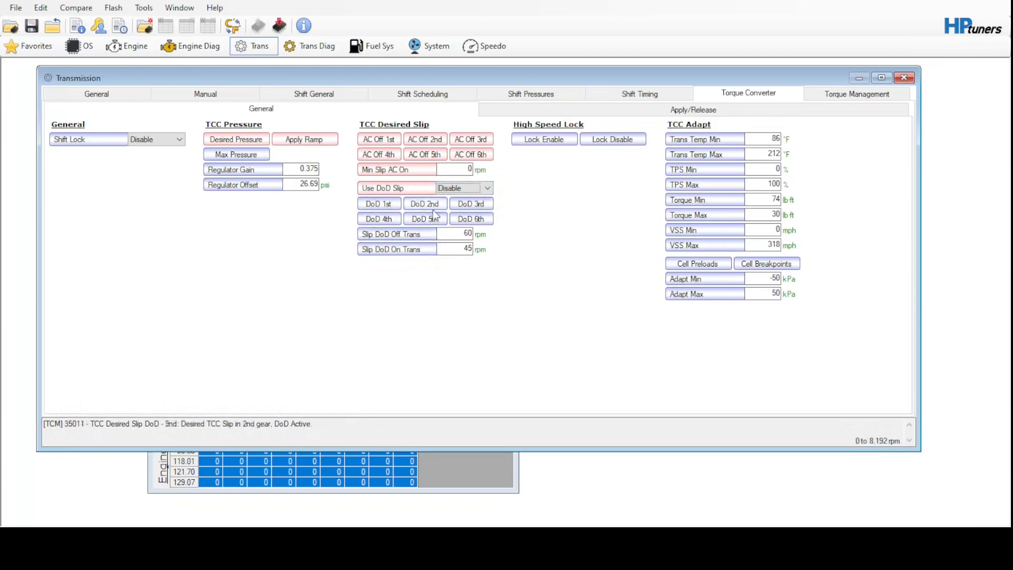
Set every cell of the 1st-gear TCC Desired Slip DoD table to 0 rpm, copy the cells and close the table
left_click(391, 204)
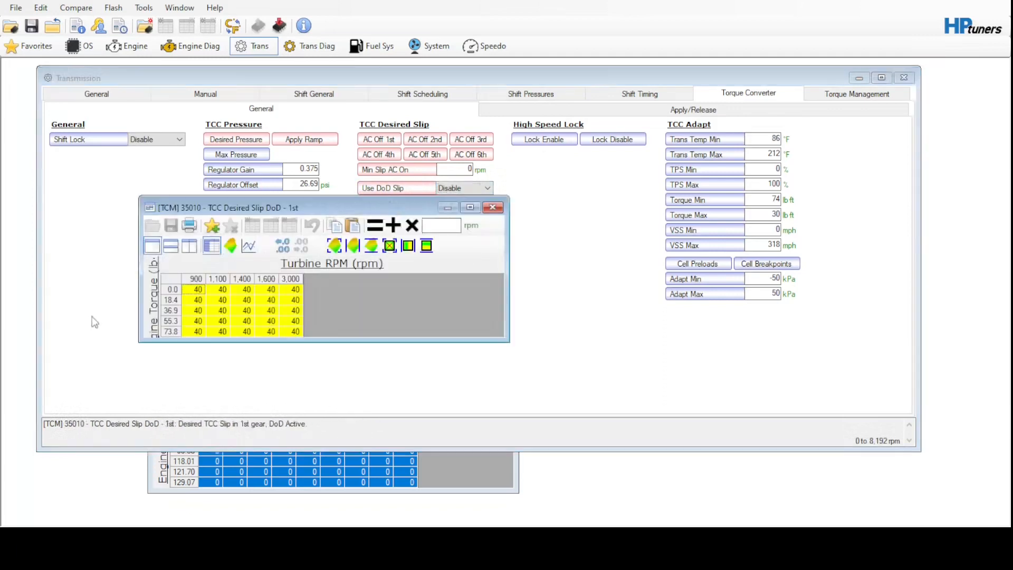
left_click(171, 280)
left_click(395, 226)
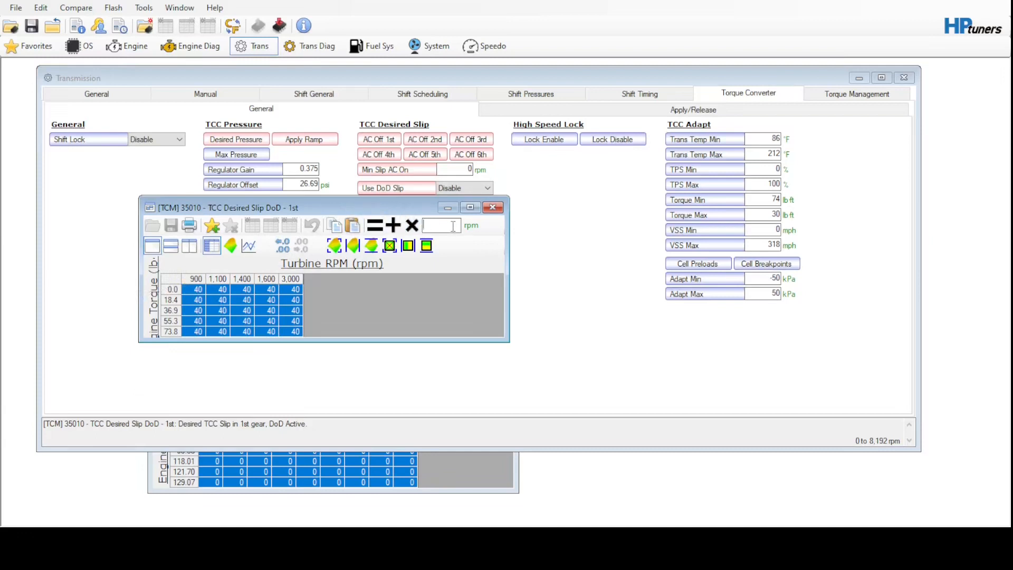
type("0")
left_click(375, 225)
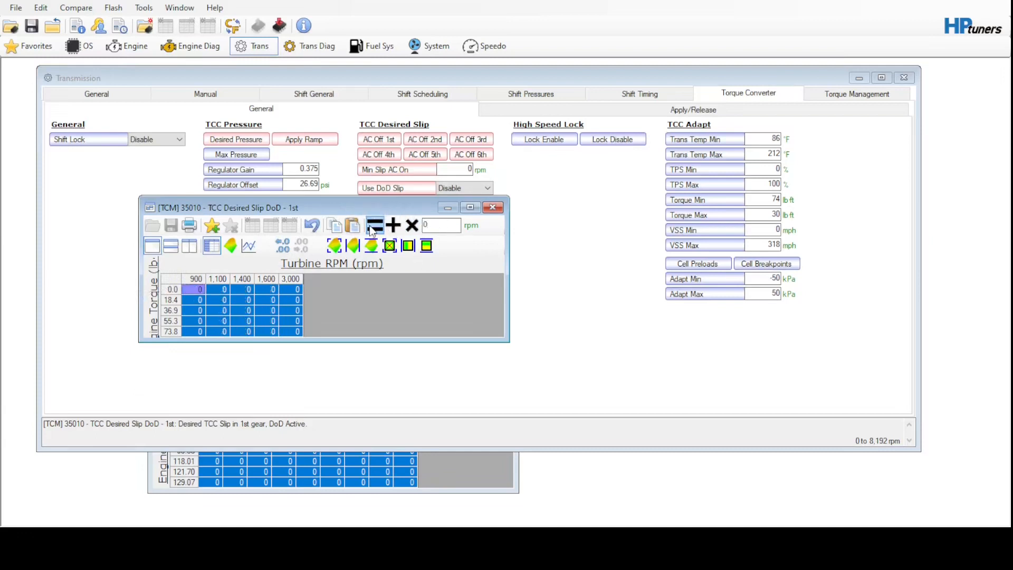
left_click(494, 209)
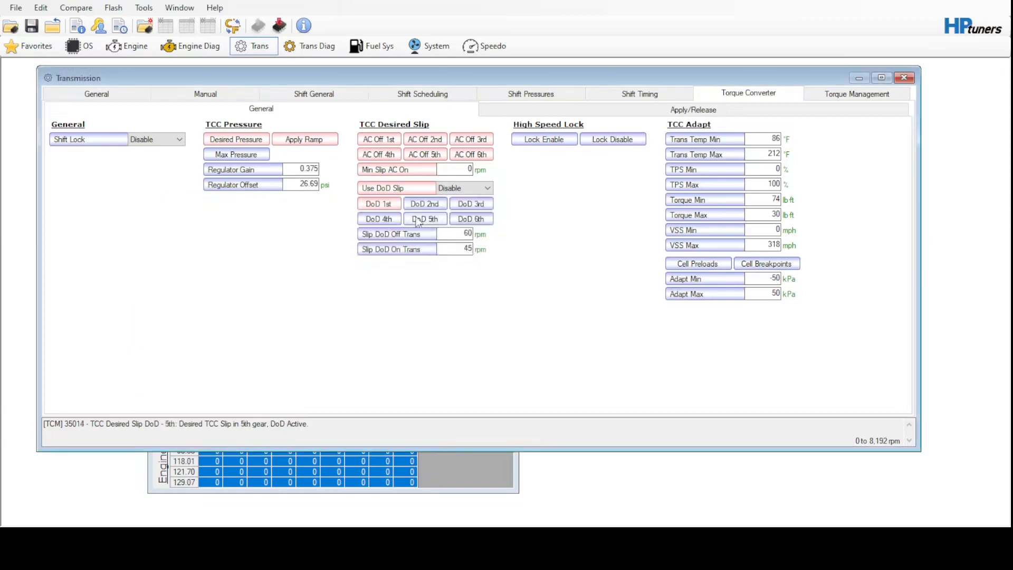
Paste the copied 0 rpm values over the 2nd-gear and 3rd-gear TCC Desired Slip DoD tables, closing each one
left_click(425, 204)
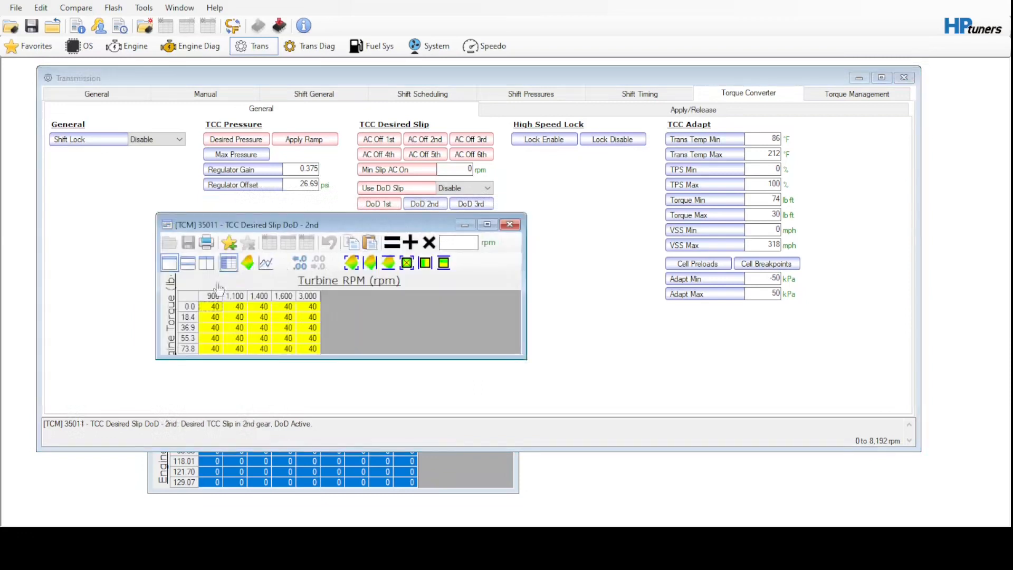
left_click(189, 297)
left_click(369, 244)
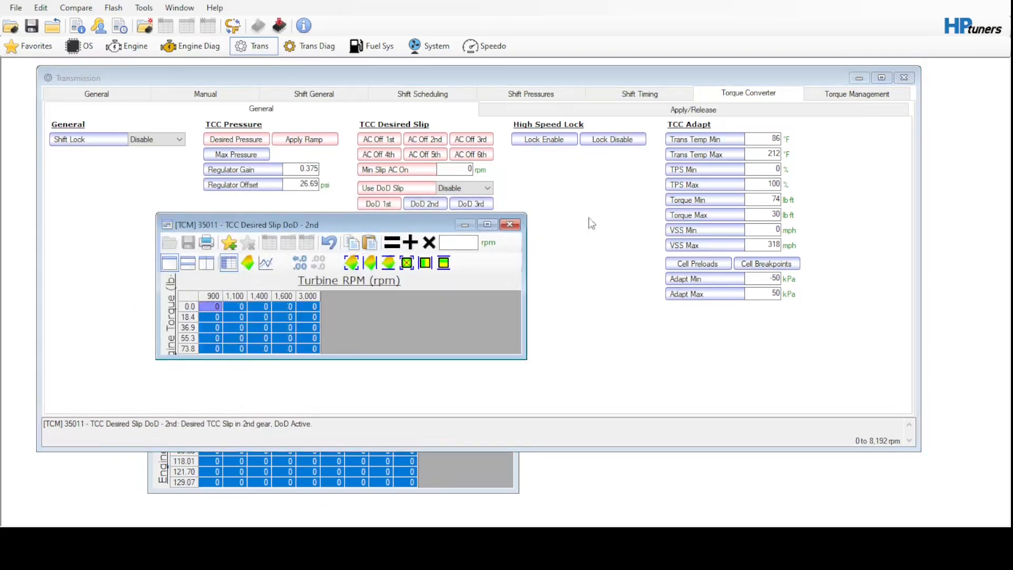
left_click(509, 224)
left_click(469, 206)
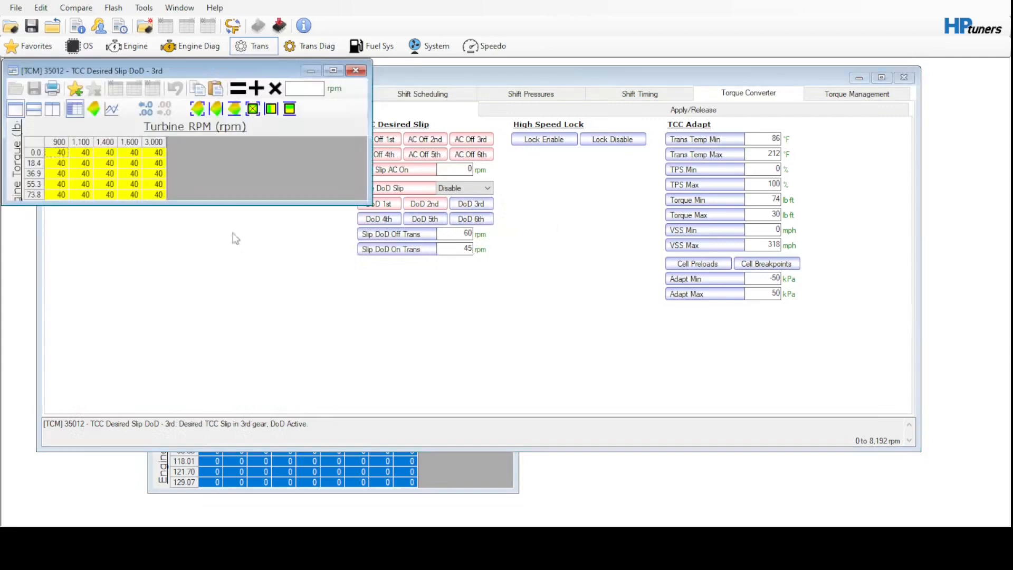
left_click(38, 145)
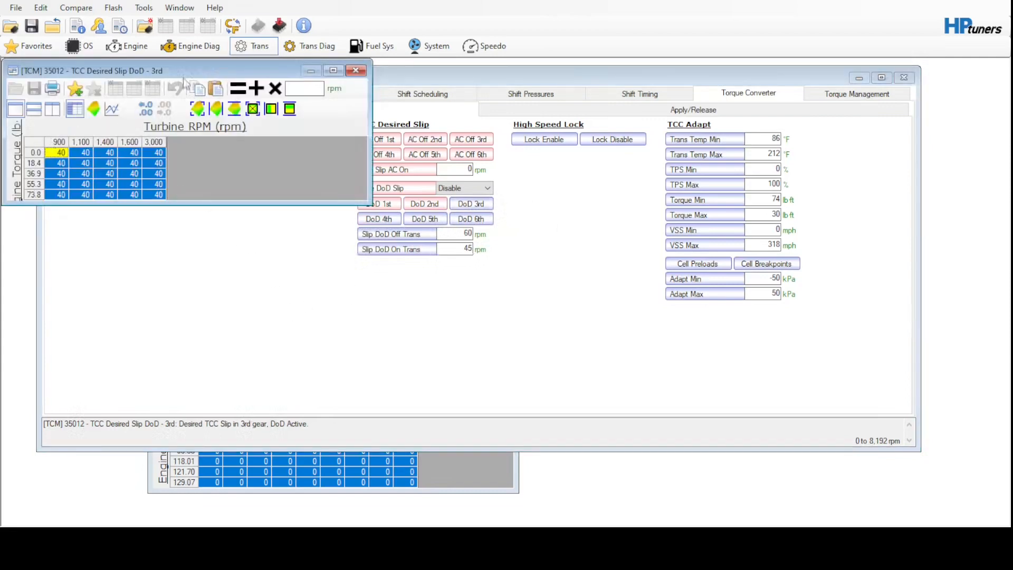
left_click(215, 88)
left_click(355, 70)
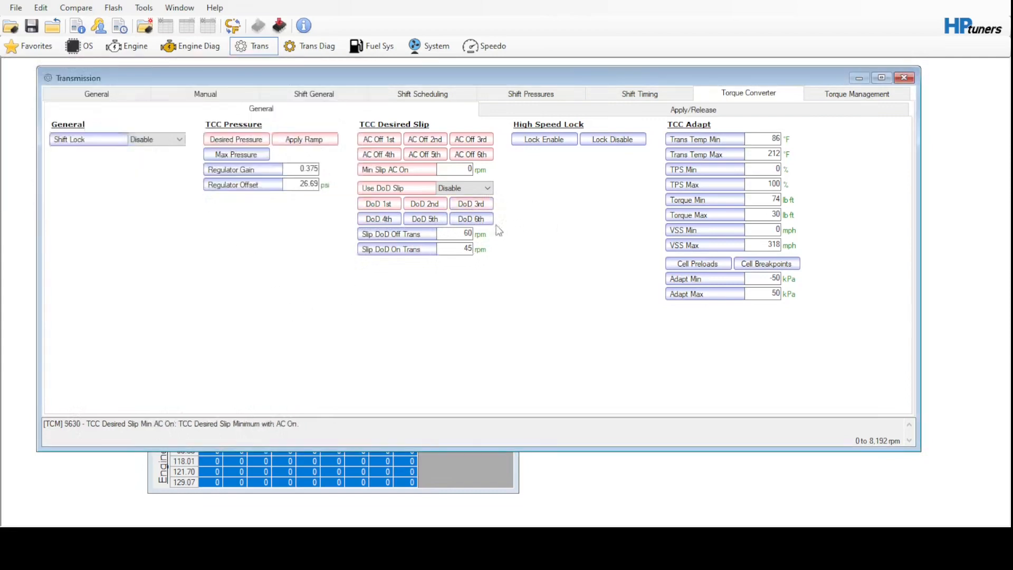
Paste the copied 0 rpm values over the 4th-gear and 5th-gear TCC Desired Slip DoD tables, closing each one
left_click(387, 219)
left_click(154, 261)
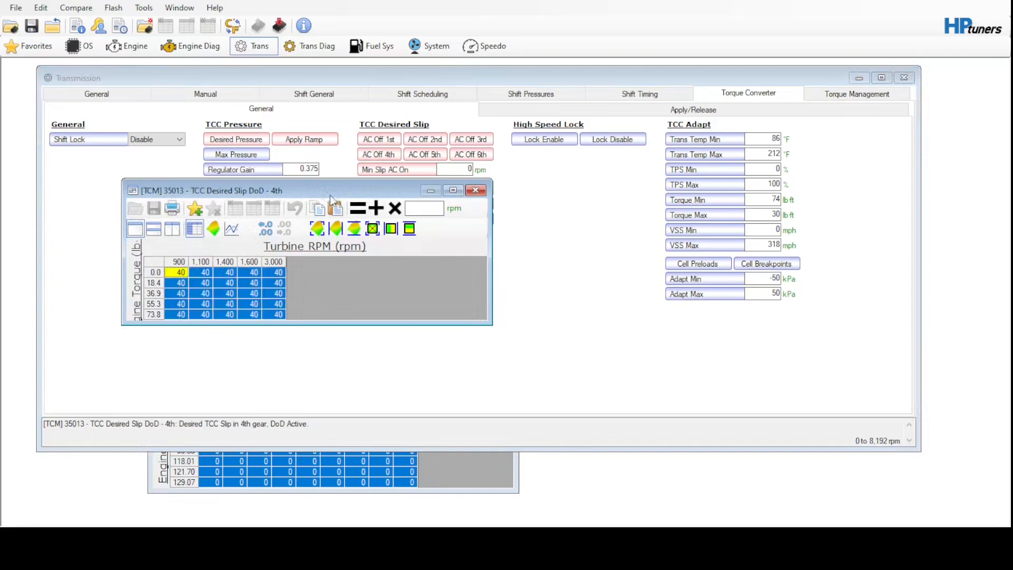
left_click(336, 208)
left_click(475, 190)
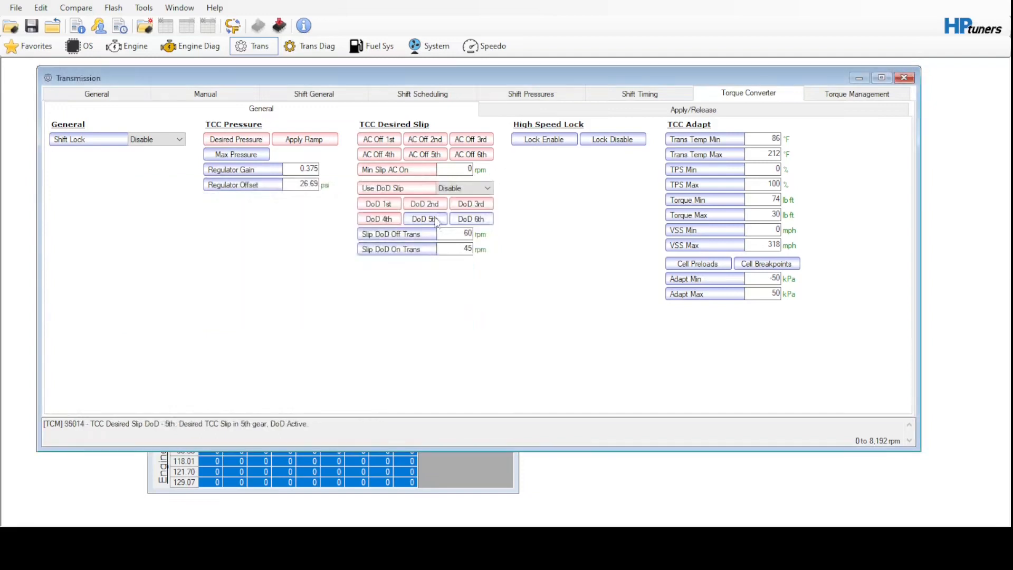
left_click(425, 218)
left_click(76, 176)
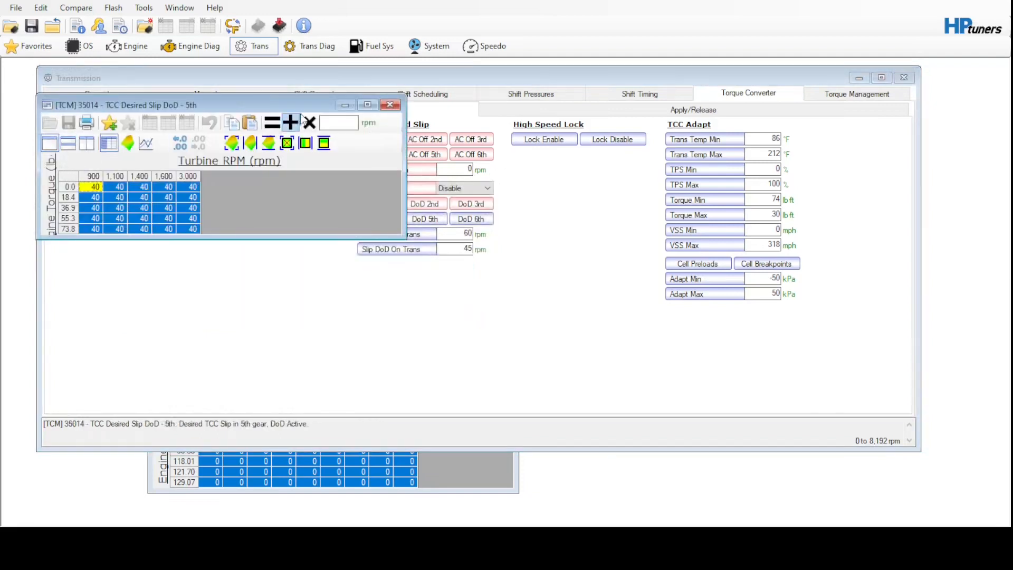
left_click(250, 122)
left_click(390, 105)
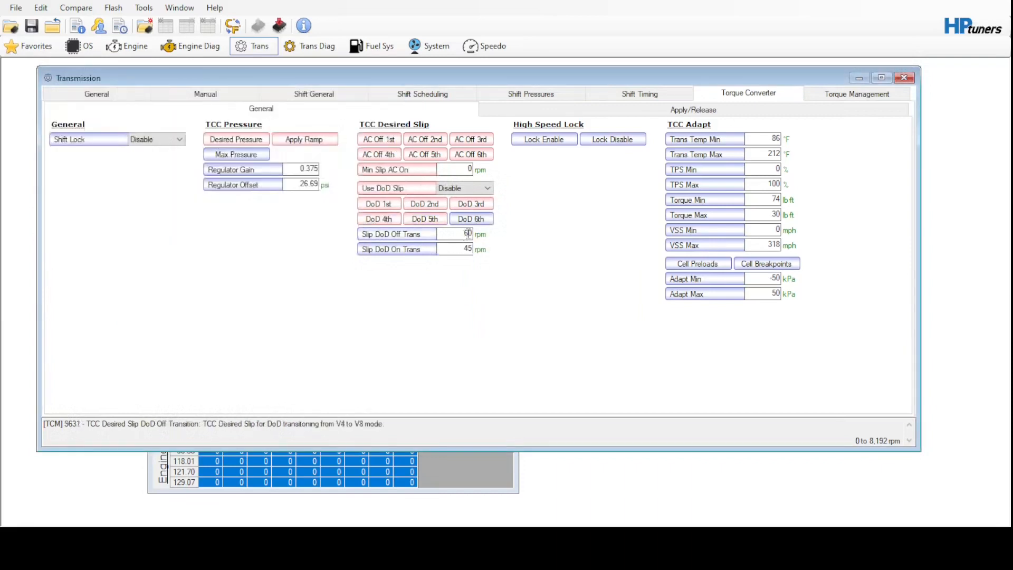
Paste the copied 0 rpm values over the 6th-gear TCC Desired Slip DoD table and set Slip DoD Off Trans to 0 rpm
left_click(471, 218)
left_click(87, 194)
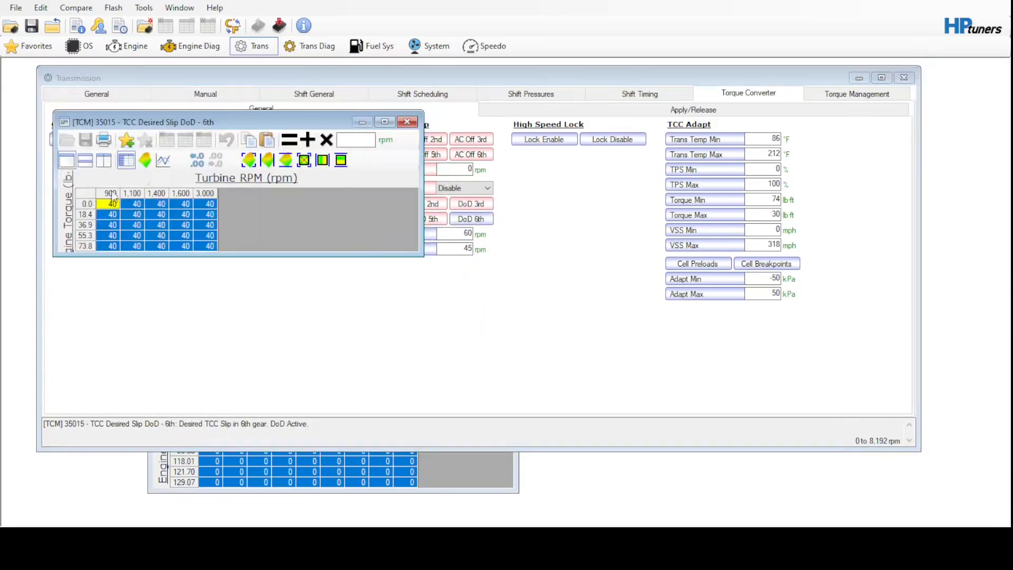
left_click(267, 140)
left_click(407, 123)
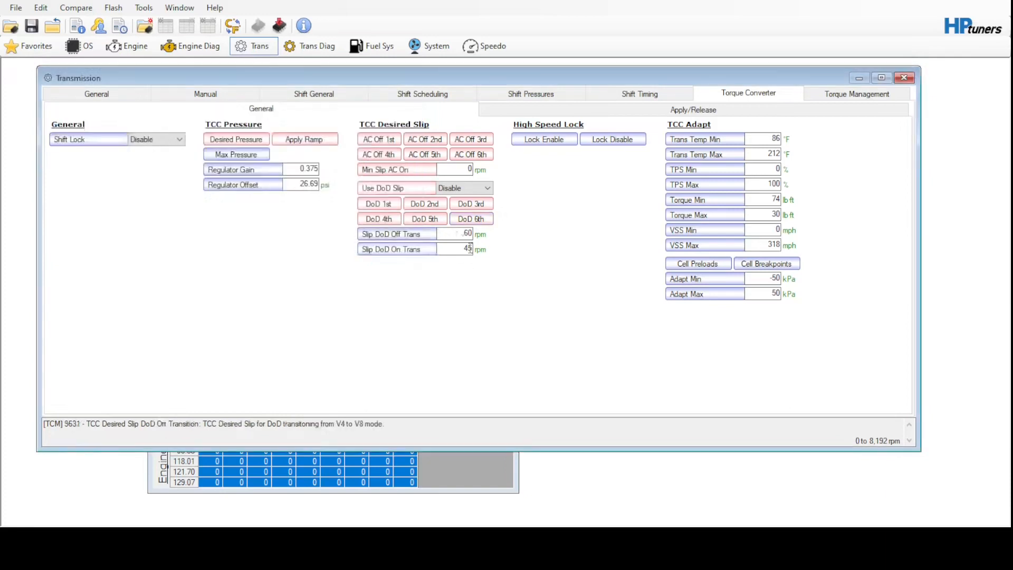
left_click(429, 235)
type("0")
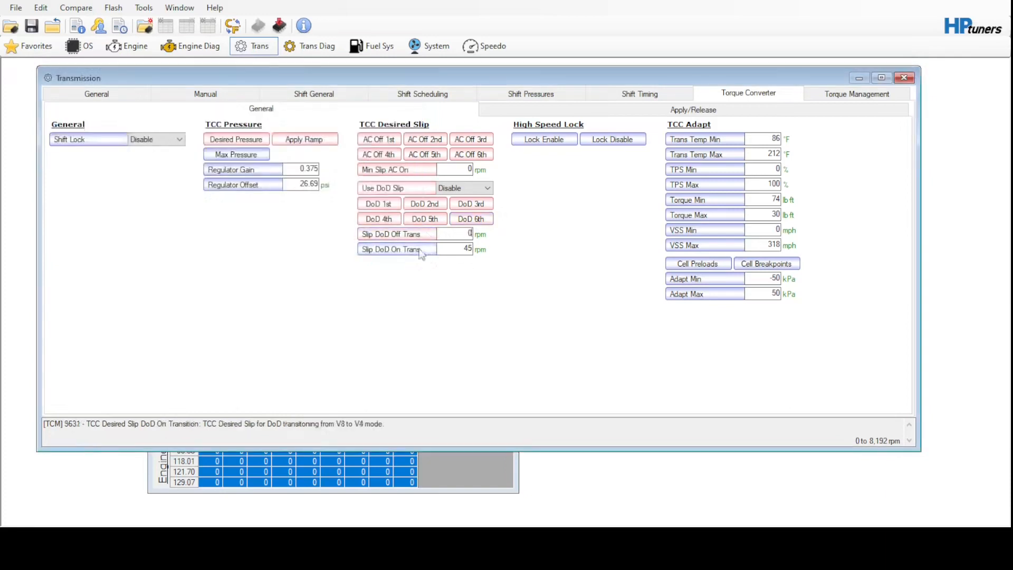
Set the TCC desired Slip DoD On Trans value to 0 rpm
left_click(422, 248)
type("0")
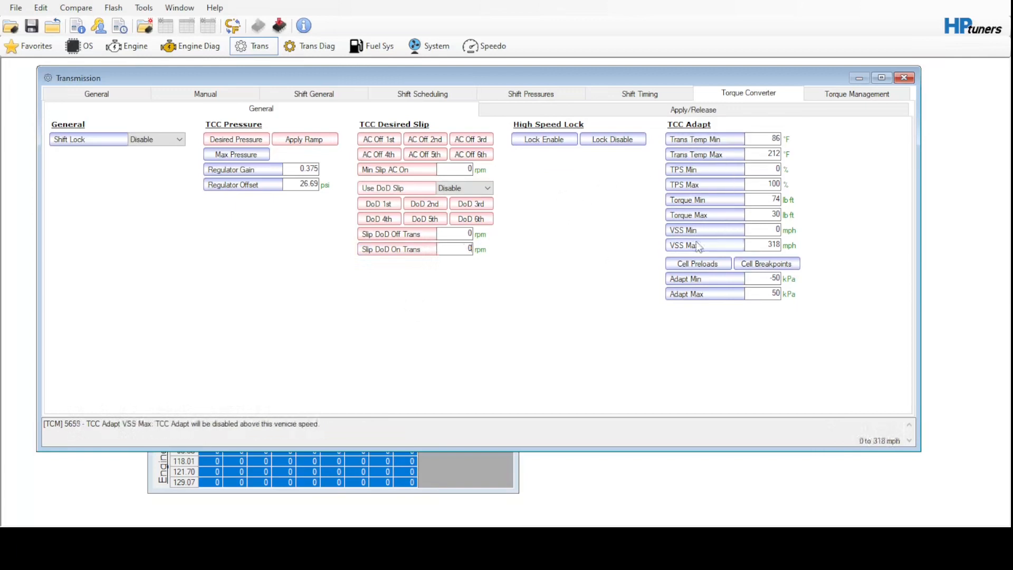
Review the TCC Desired Pressure, Apply Pressure Ramp and Max Allowed Pressure tables against each other and close all three
left_click(238, 140)
left_click(303, 139)
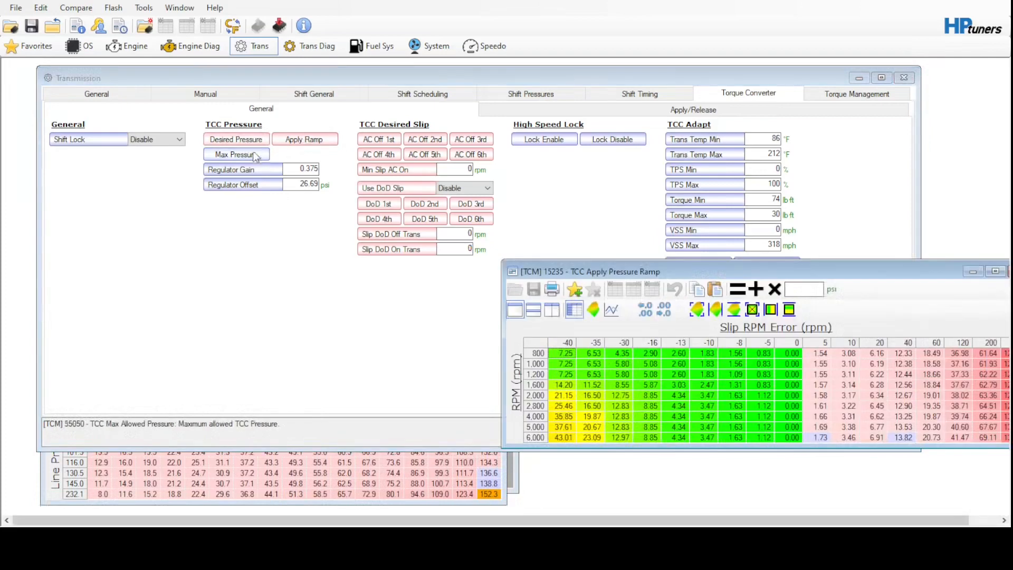
left_click(255, 156)
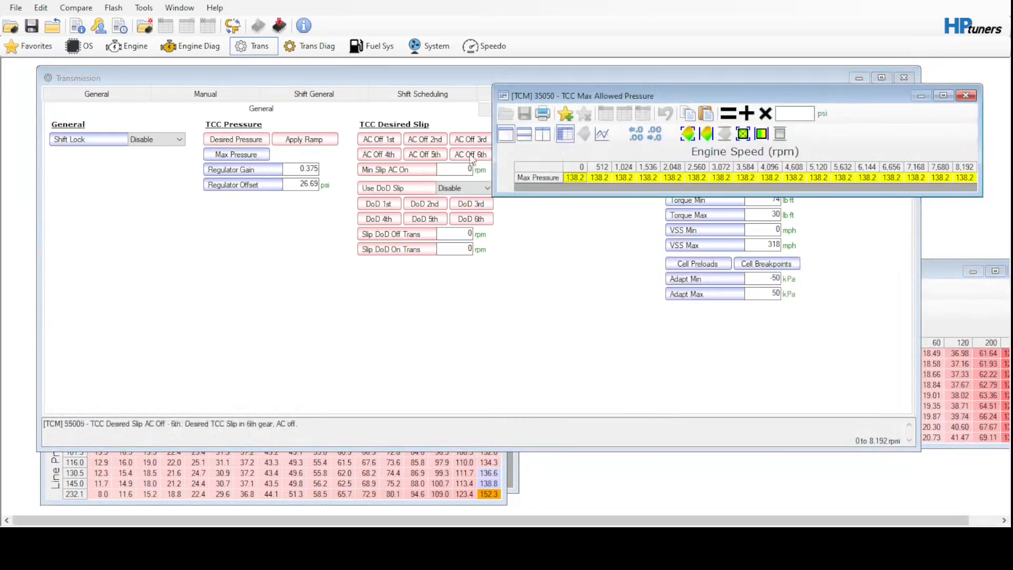
left_click(50, 484)
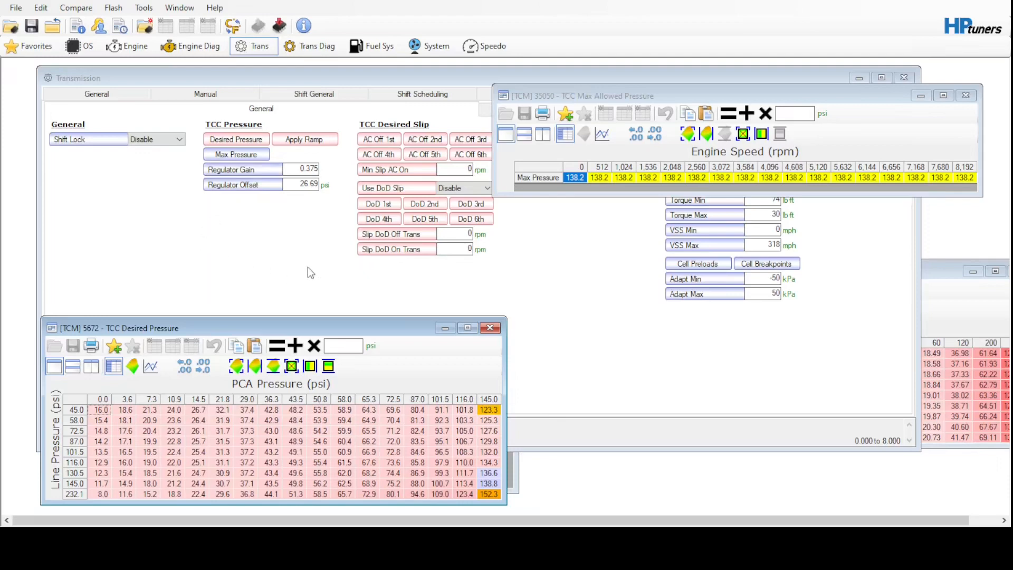
left_click(966, 95)
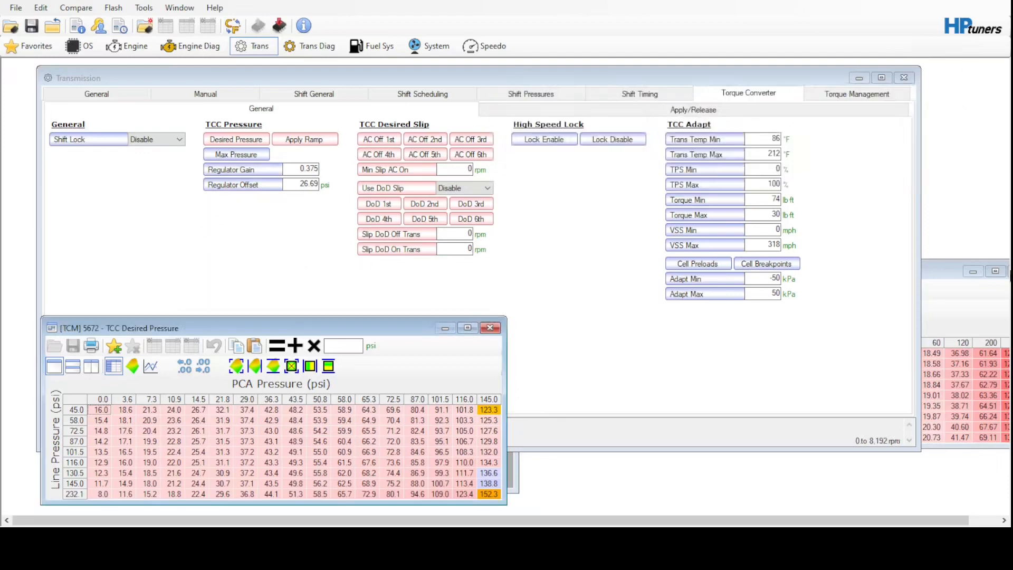
left_click(958, 276)
left_click_drag(941, 271, 894, 274)
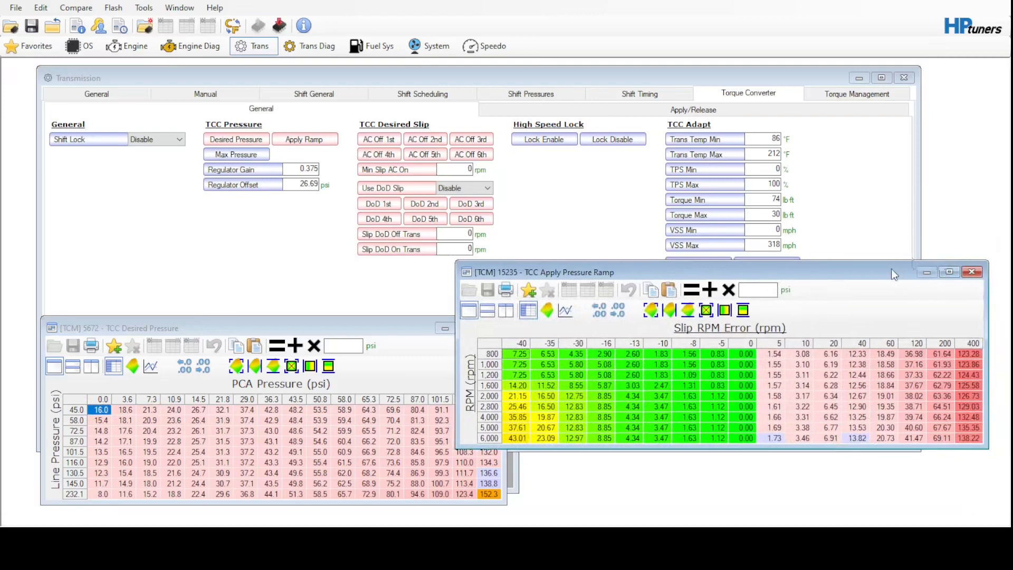
left_click(973, 272)
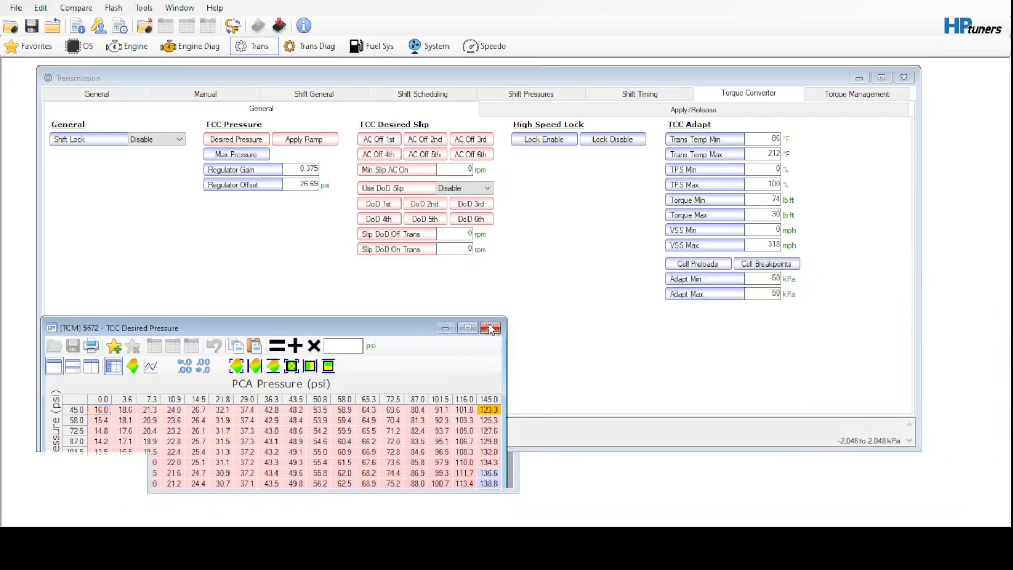
left_click(490, 328)
Check the normal-mode full-throttle TCC apply and release speeds by gear and close the table
left_click(579, 109)
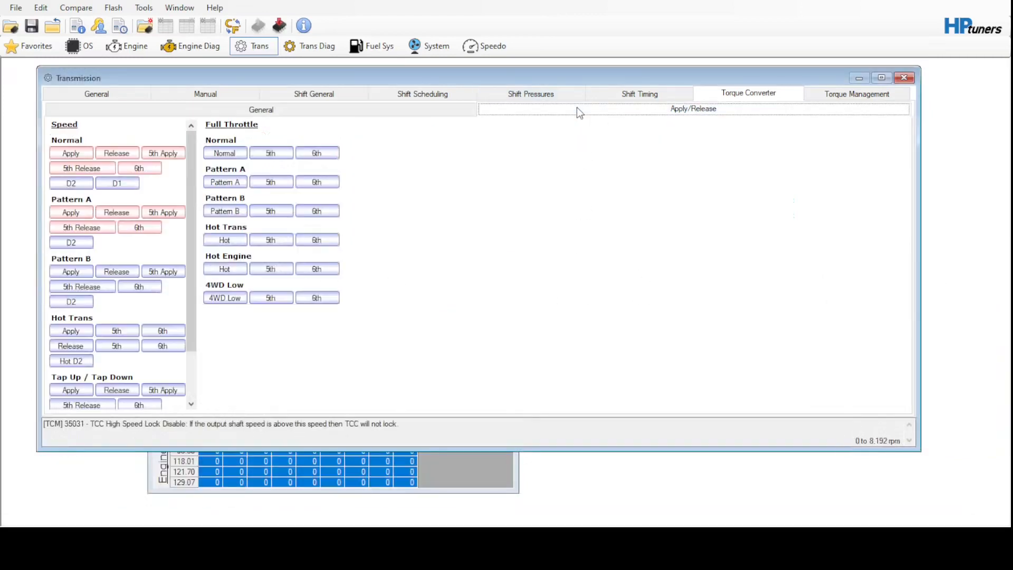
left_click(230, 155)
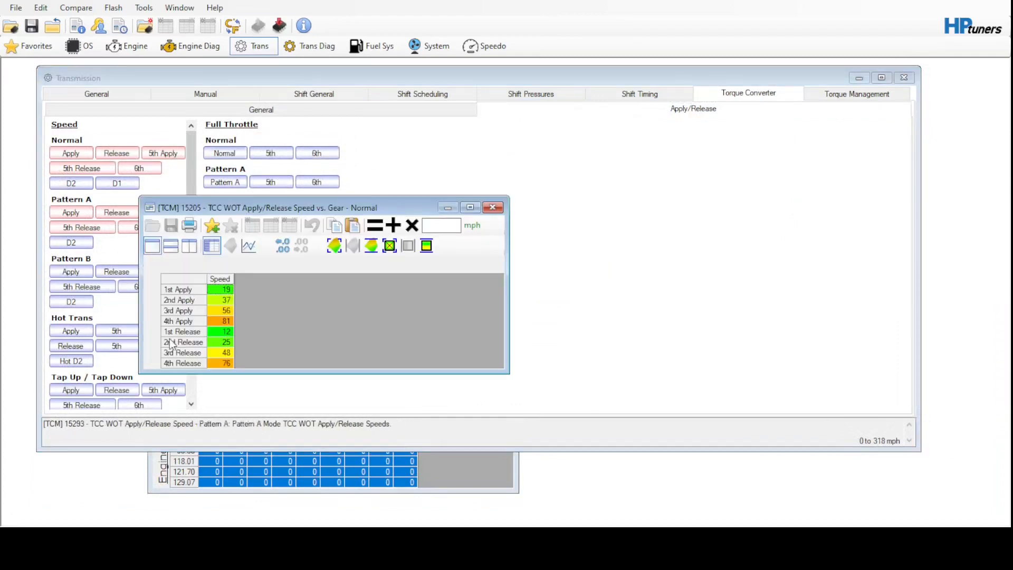
left_click(492, 207)
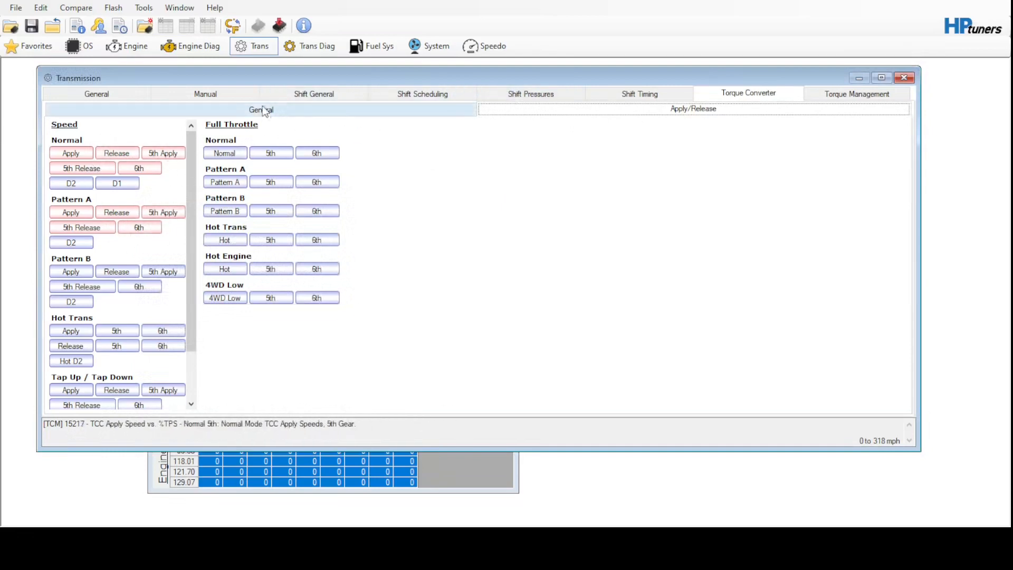
Look over the general, shift general and torque management settings, and close the Transmission window and the 3rd-gear TCC Desired Slip AC Off table
left_click(291, 94)
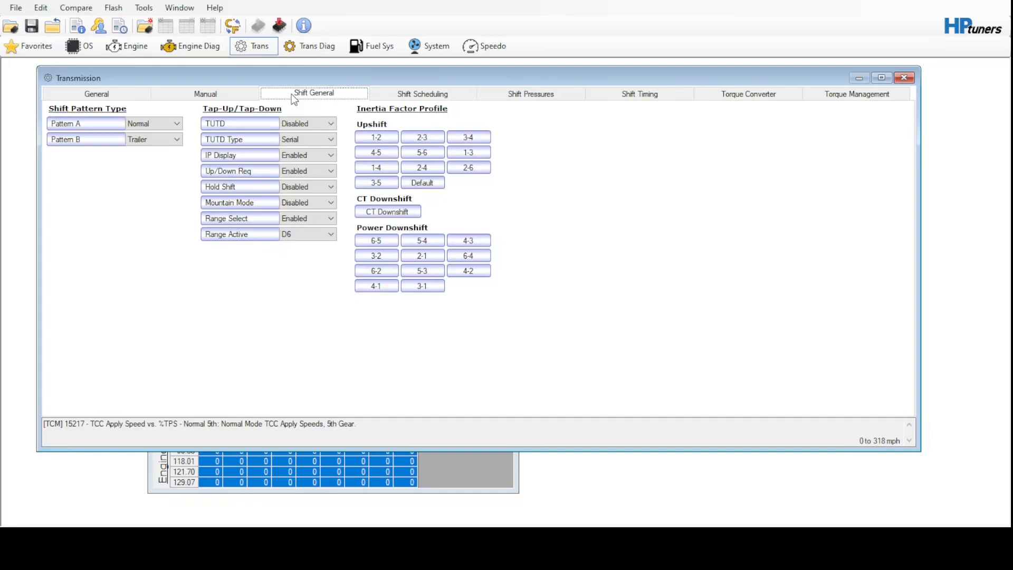
left_click(124, 95)
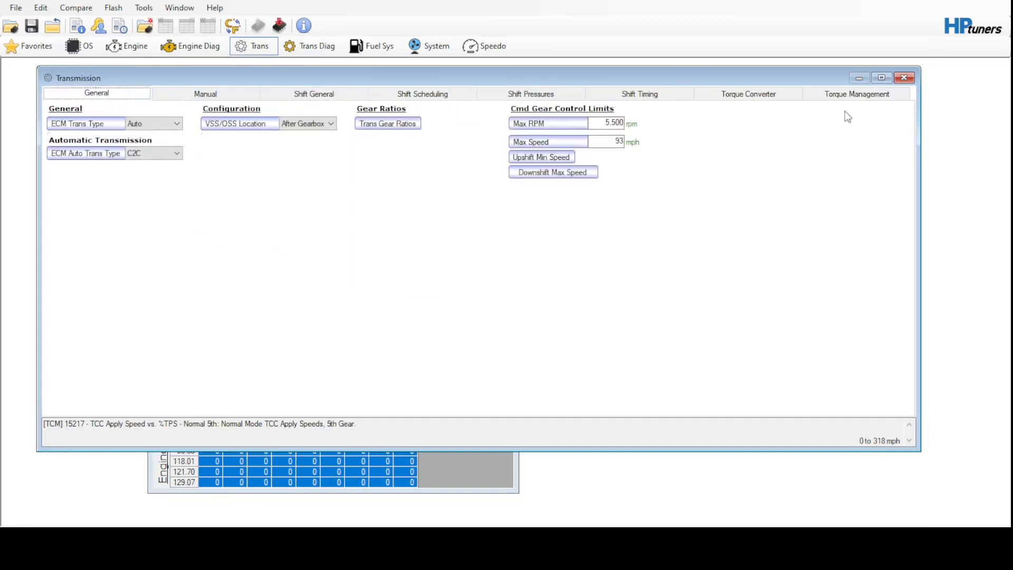
left_click(853, 94)
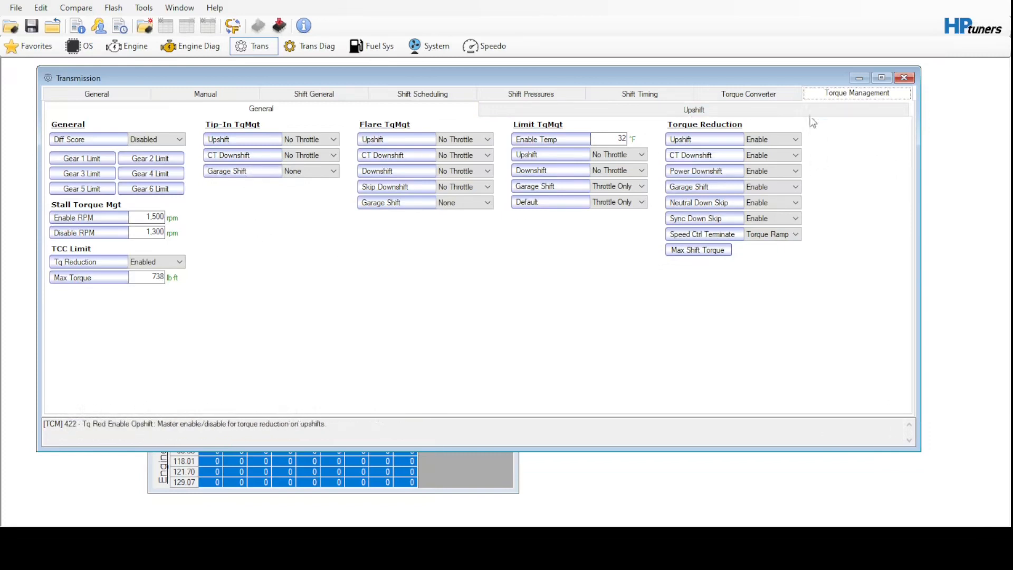
left_click(903, 77)
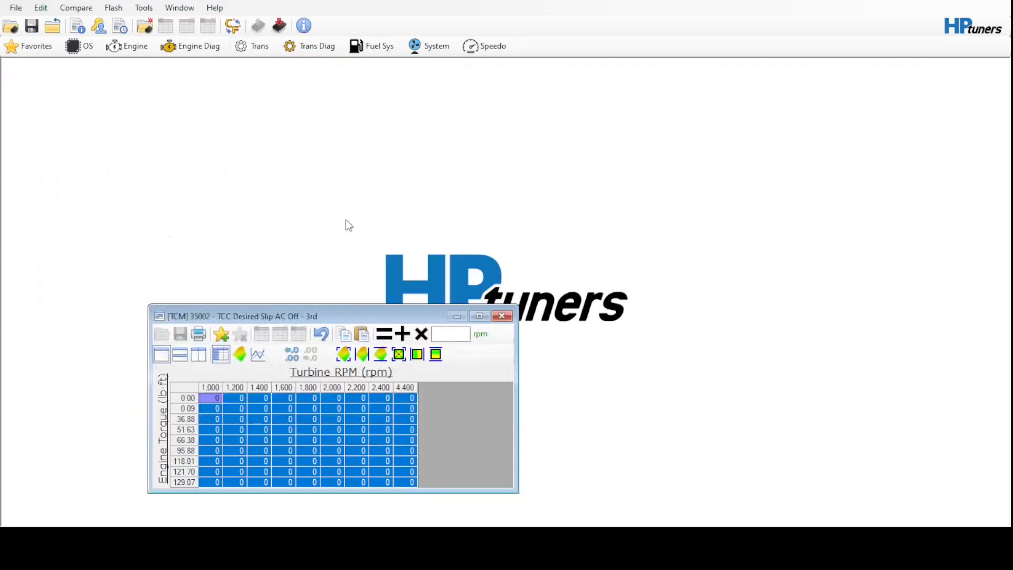
left_click(509, 318)
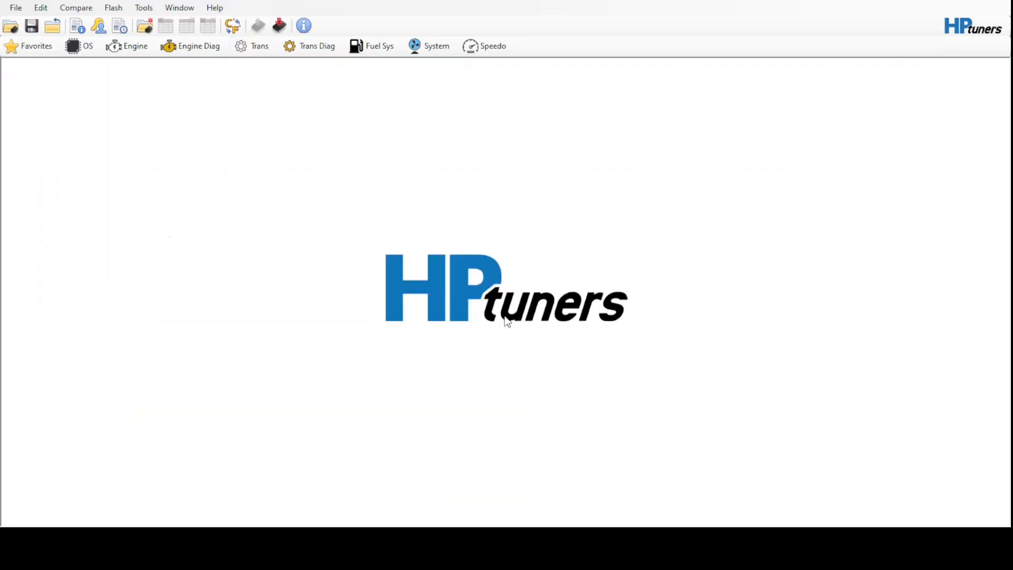